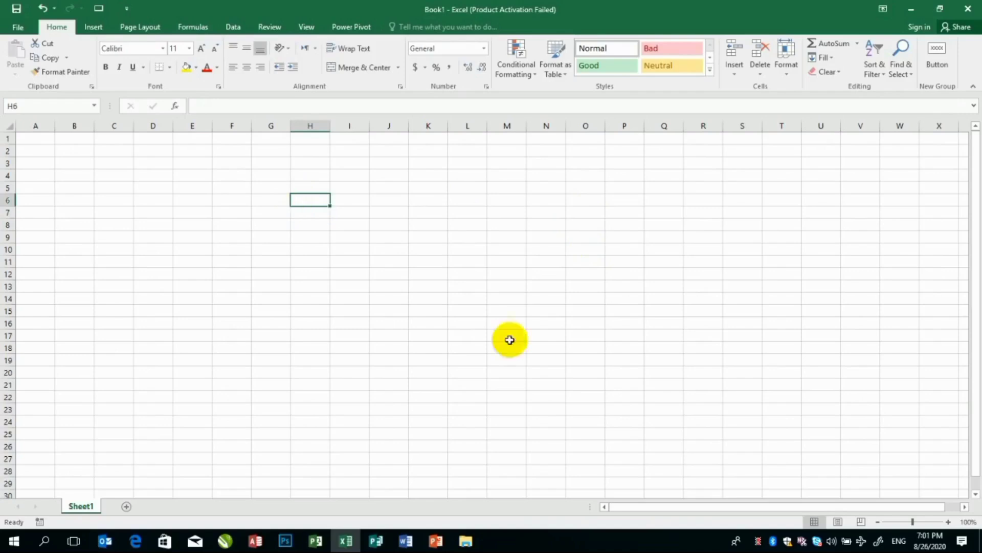
# Zoom the worksheet in to 274%.
pyautogui.click(938, 522)
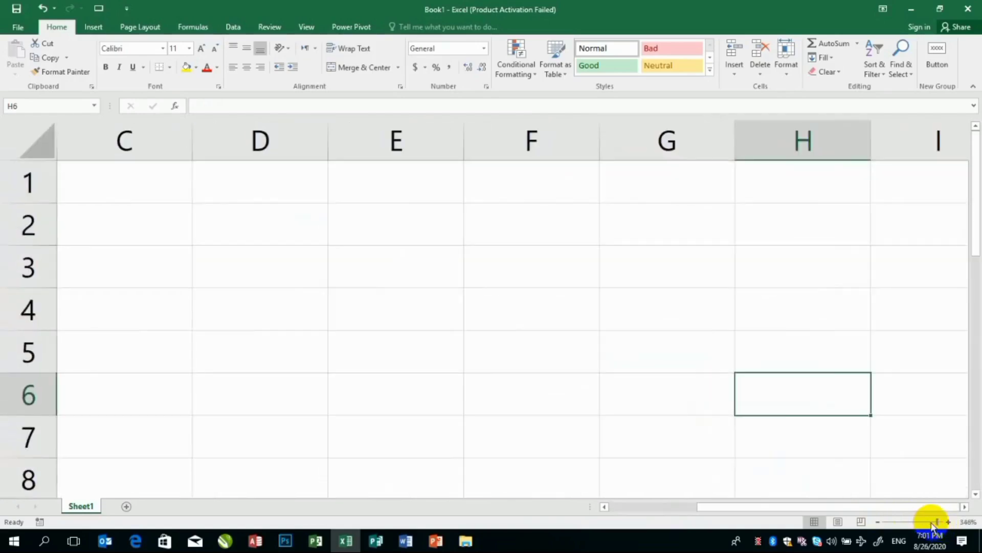
pyautogui.moveTo(936, 522); pyautogui.dragTo(931, 521)
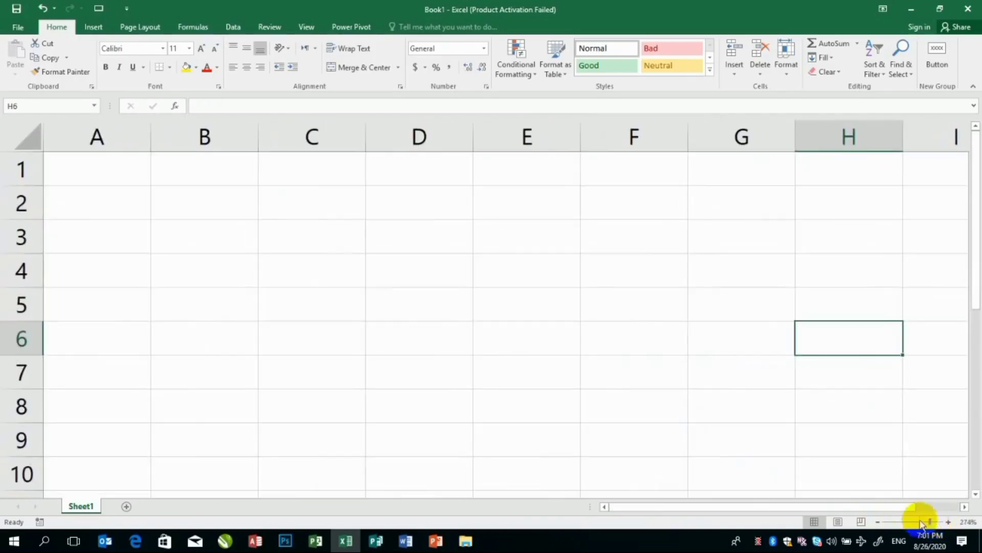
pyautogui.click(143, 199)
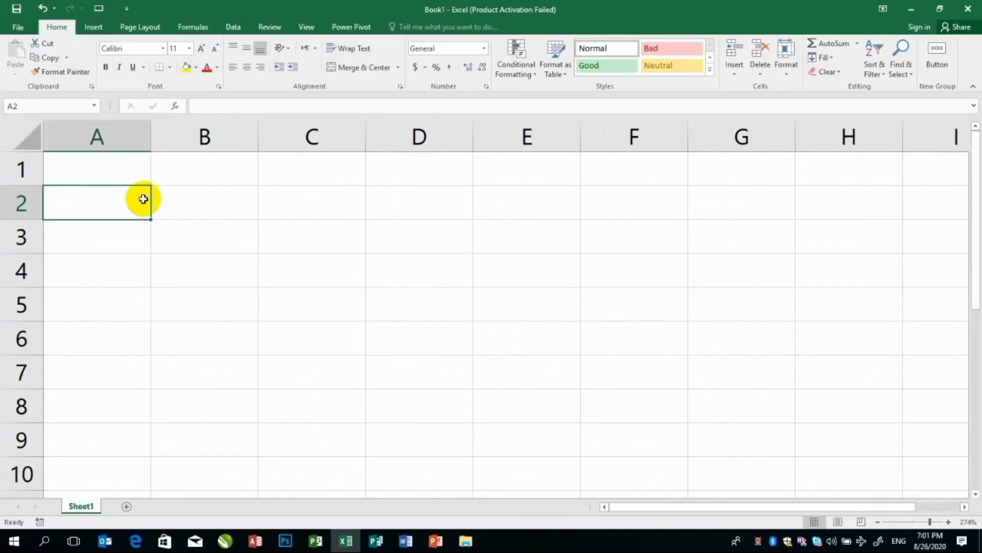
pyautogui.press('Up')
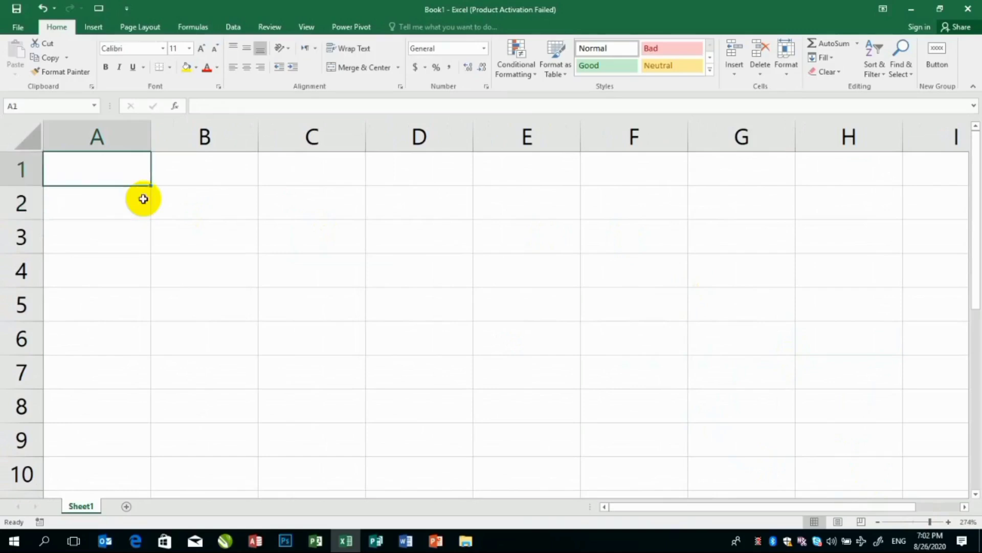
pyautogui.press('Down')
pyautogui.write('N')
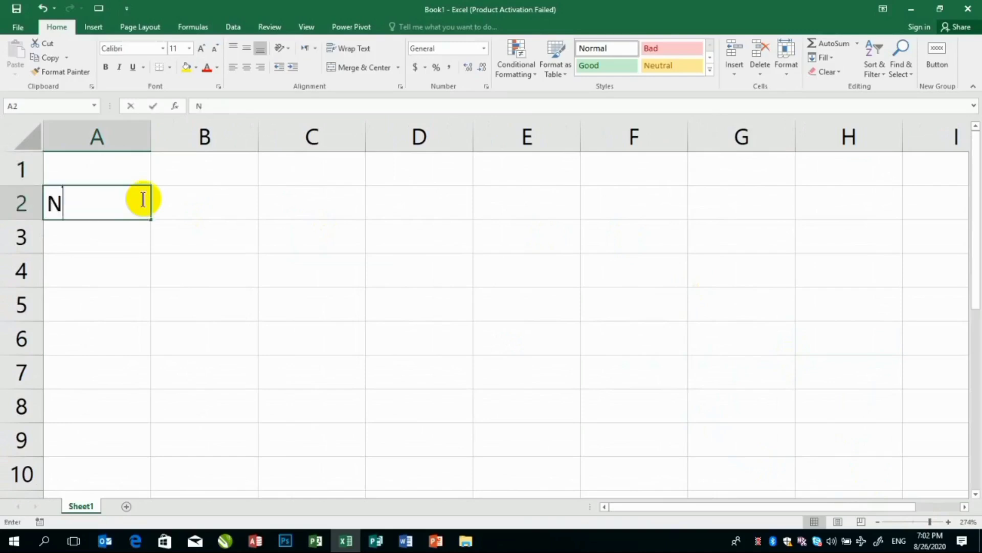
pyautogui.write('o')
pyautogui.press('Tab')
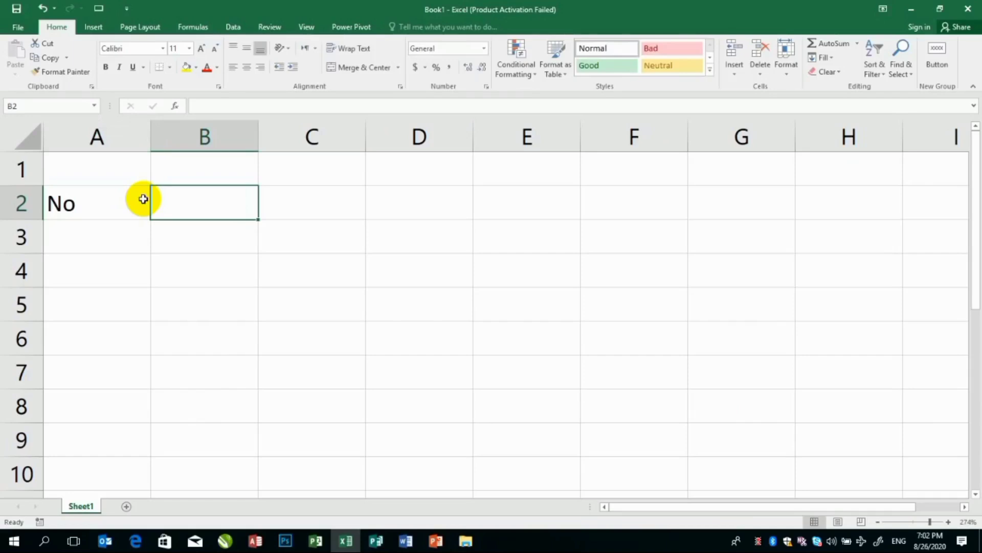
pyautogui.write('Name')
pyautogui.press('Tab')
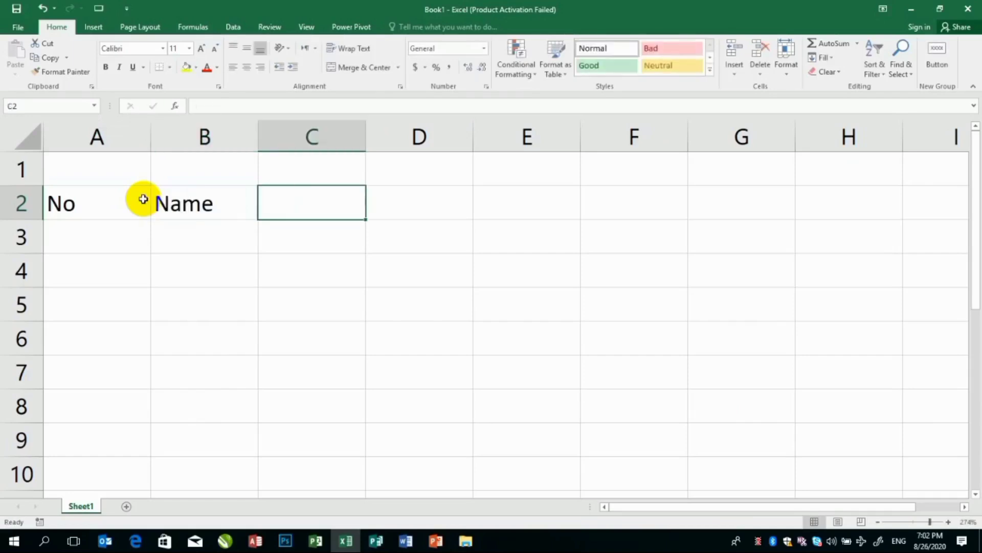
pyautogui.write('Fname')
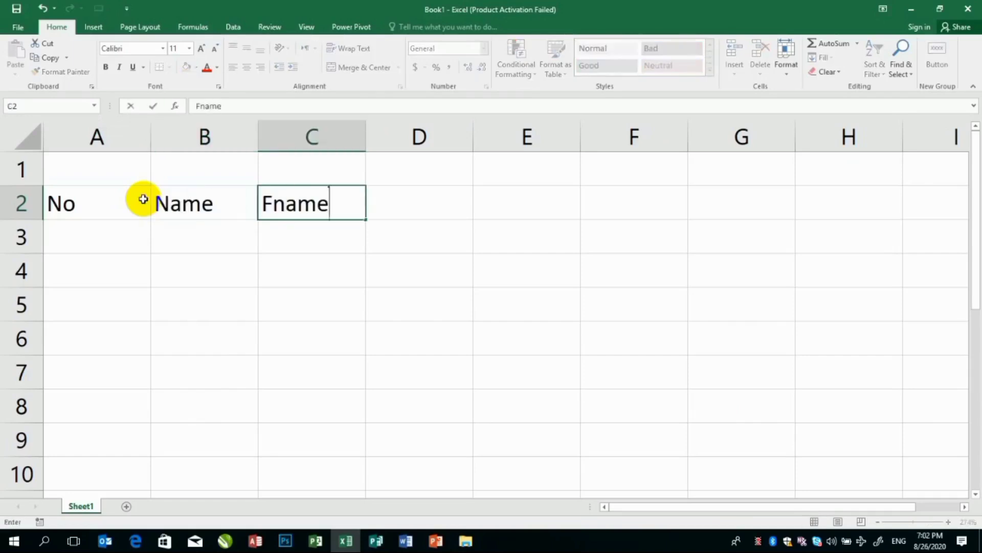
pyautogui.press('Tab')
pyautogui.write('P')
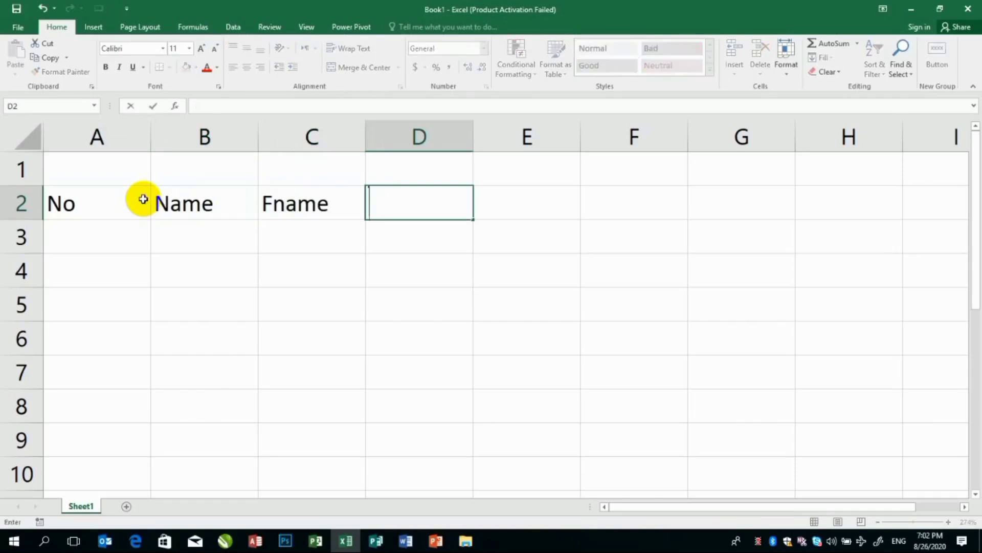
pyautogui.click(102, 210)
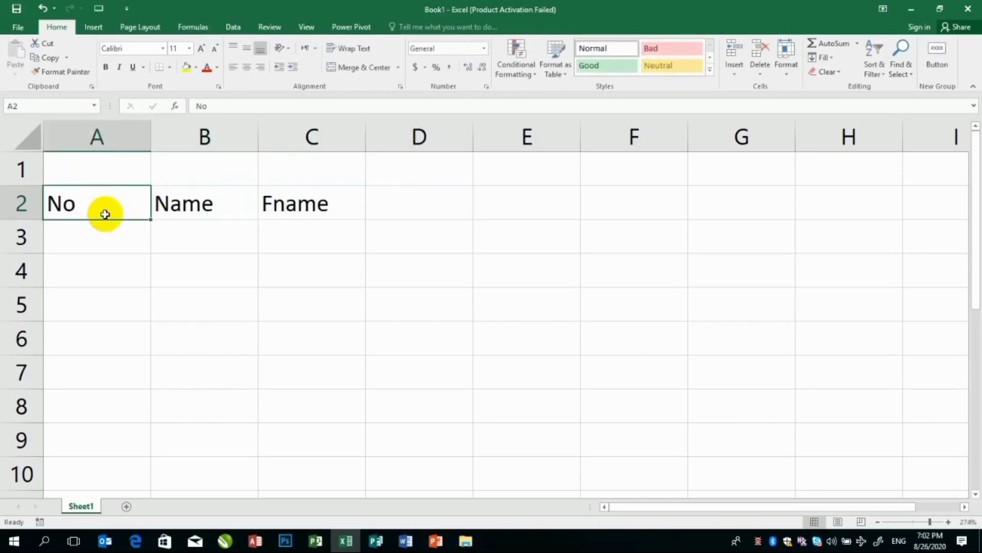
pyautogui.hotkey('shift', 'Right')
pyautogui.hotkey('shift', 'Right')
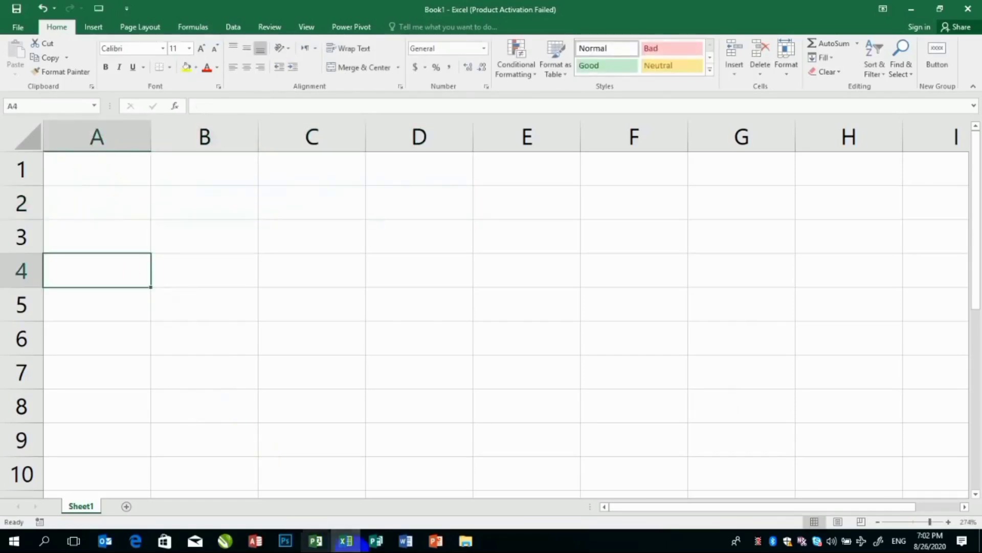
# Open the سنبله workbook from the desktop and copy the Sr No to Program columns, range A5:D87, on its PM sheet.
pyautogui.click(351, 549)
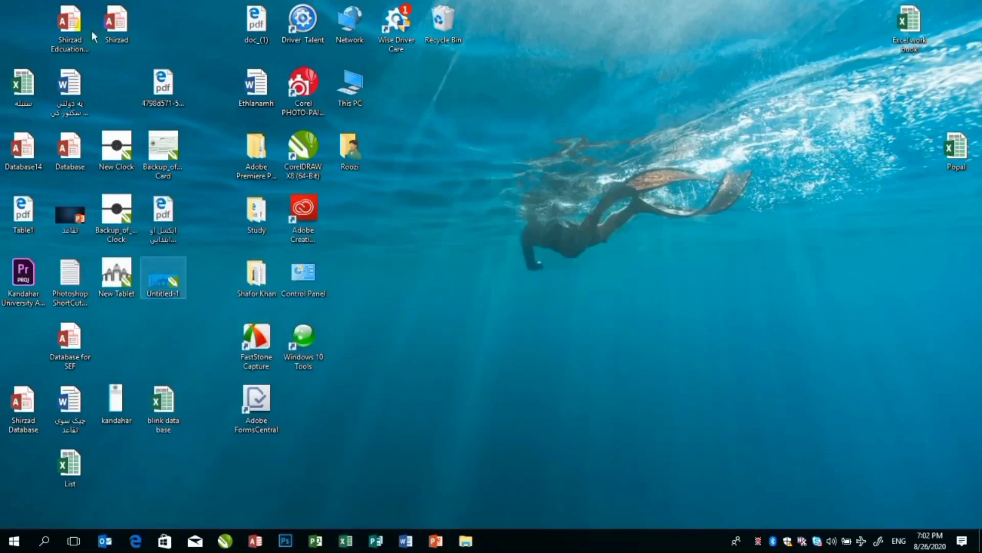
pyautogui.doubleClick(26, 79)
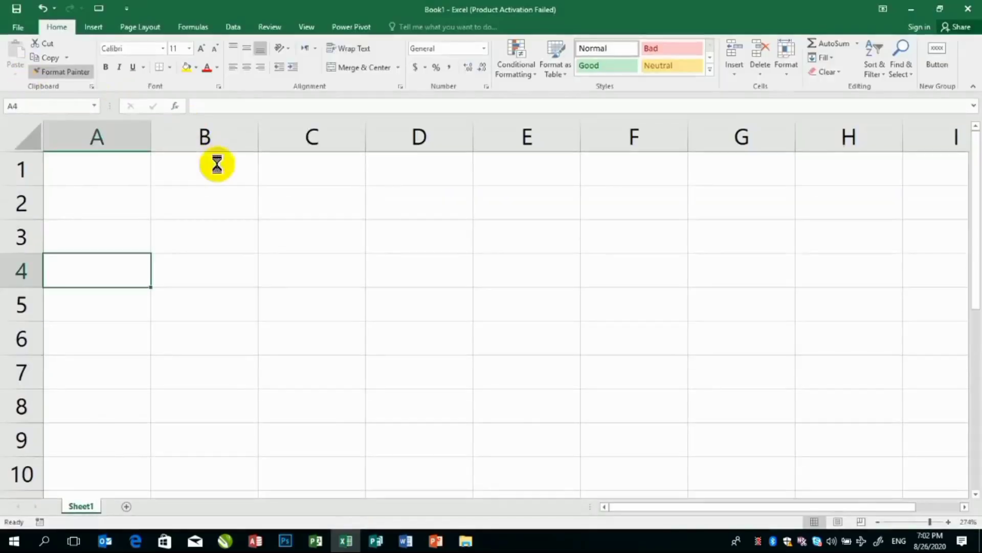
pyautogui.scroll(12, 146, 191)
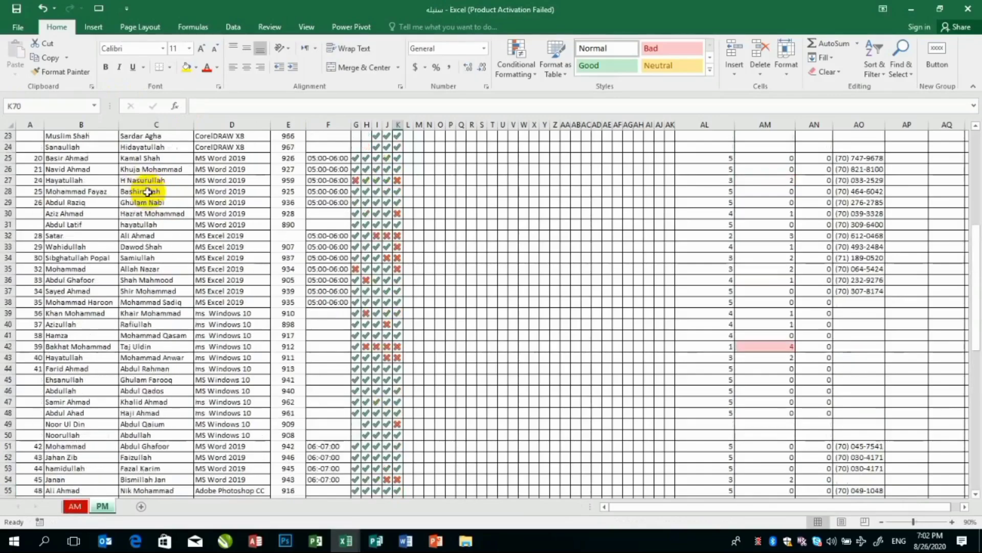
pyautogui.moveTo(30, 205); pyautogui.dragTo(262, 435)
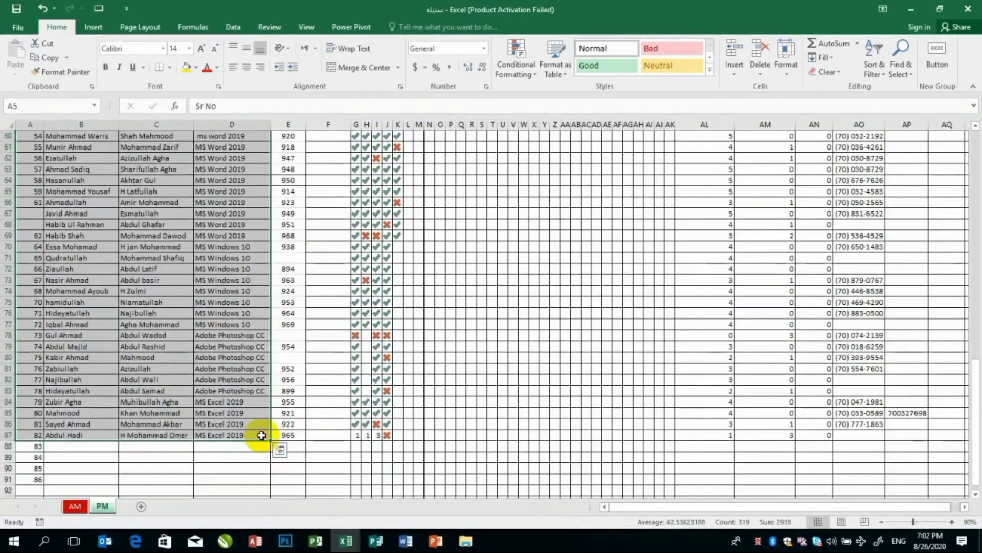
pyautogui.hotkey('ctrl', 'c')
# Switch back to the Book1 workbook and paste the copied table starting at cell A1.
pyautogui.moveTo(344, 538)
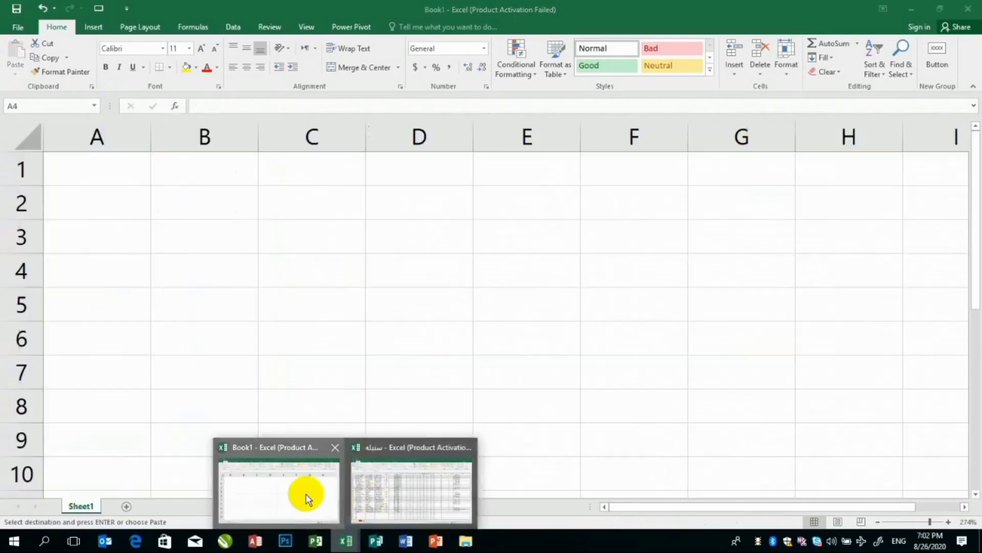
pyautogui.click(307, 494)
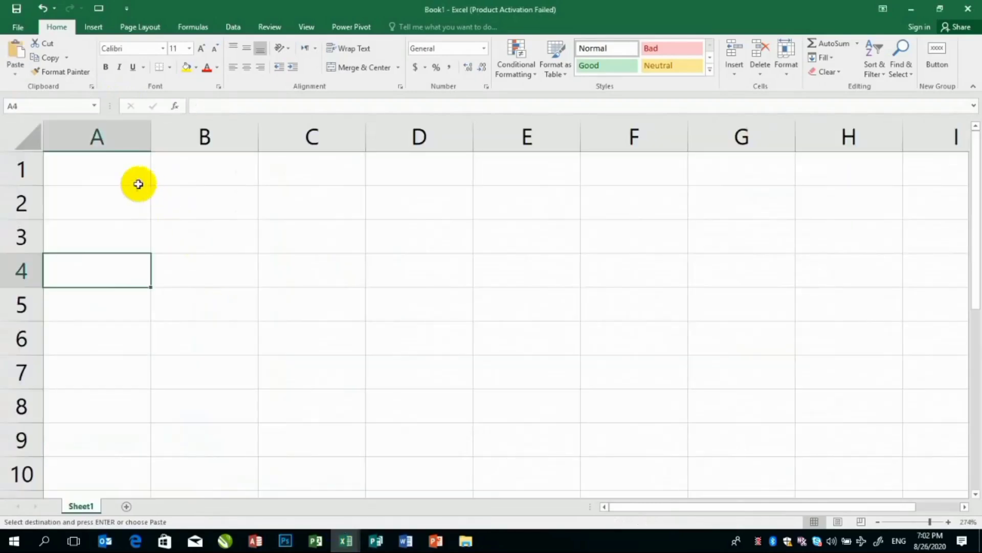
pyautogui.click(104, 170)
pyautogui.hotkey('ctrl', 'v')
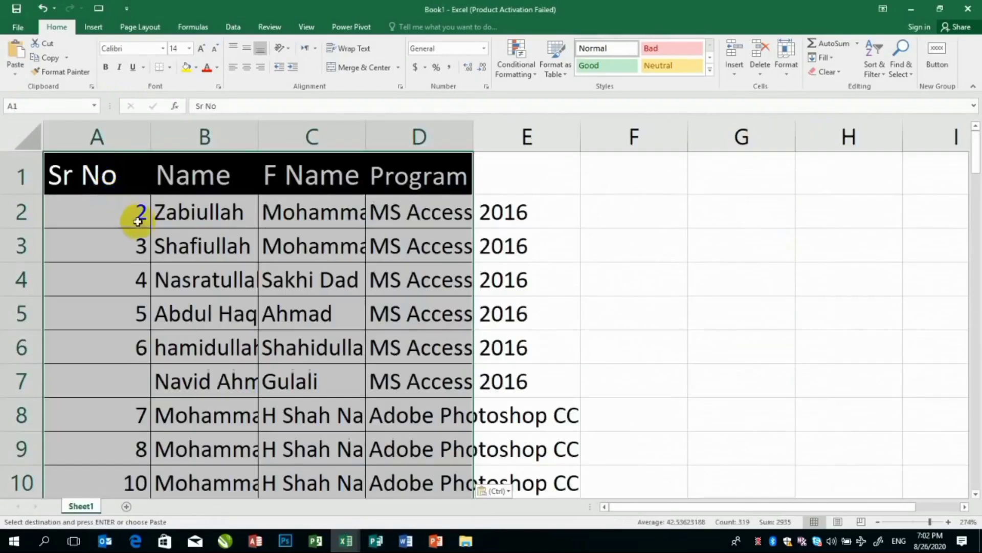
# Renumber the Sr No column as a continuous series from 1 in A2 to 82 in A83.
pyautogui.click(138, 208)
pyautogui.press('Escape')
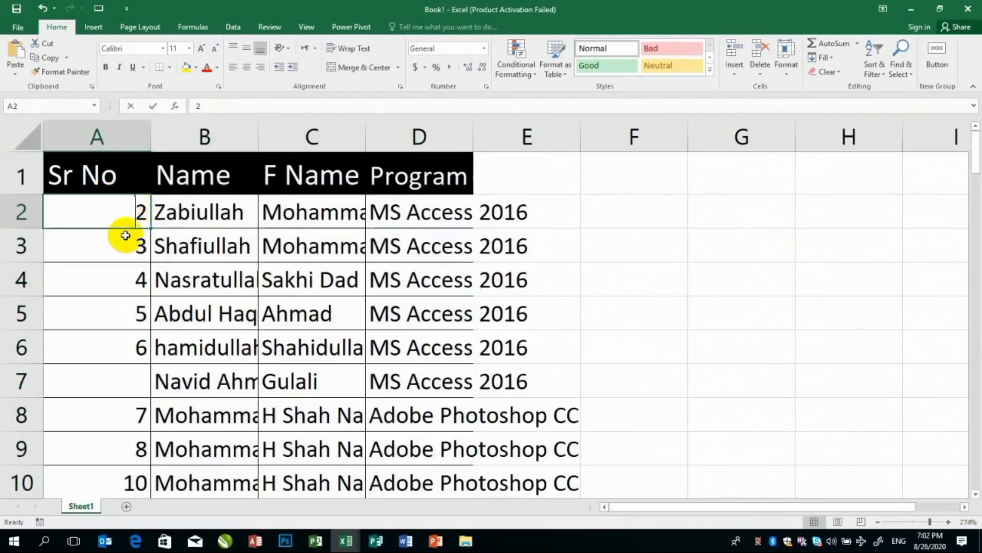
pyautogui.write('1')
pyautogui.press('Return')
pyautogui.write('2')
pyautogui.press('Return')
pyautogui.moveTo(138, 225); pyautogui.dragTo(140, 425)
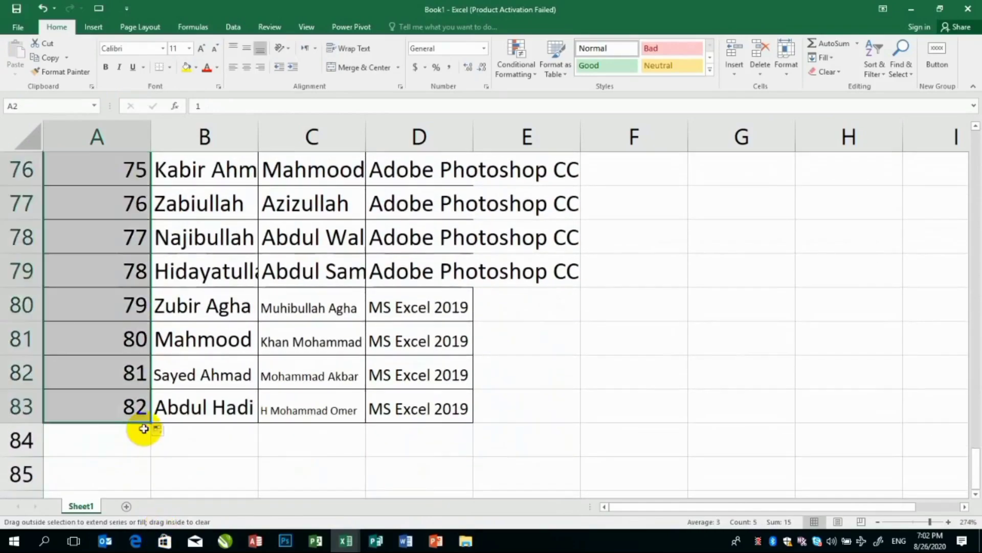
# Autofit the widths of the Name, F Name and Program columns to their contents.
pyautogui.scroll(10, 155, 426)
pyautogui.scroll(15, 156, 426)
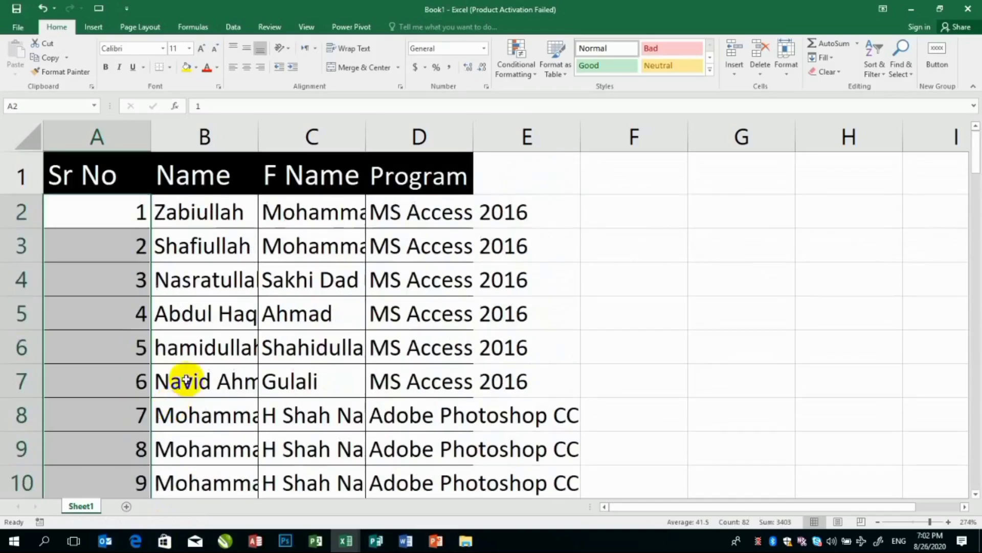
pyautogui.doubleClick(258, 136)
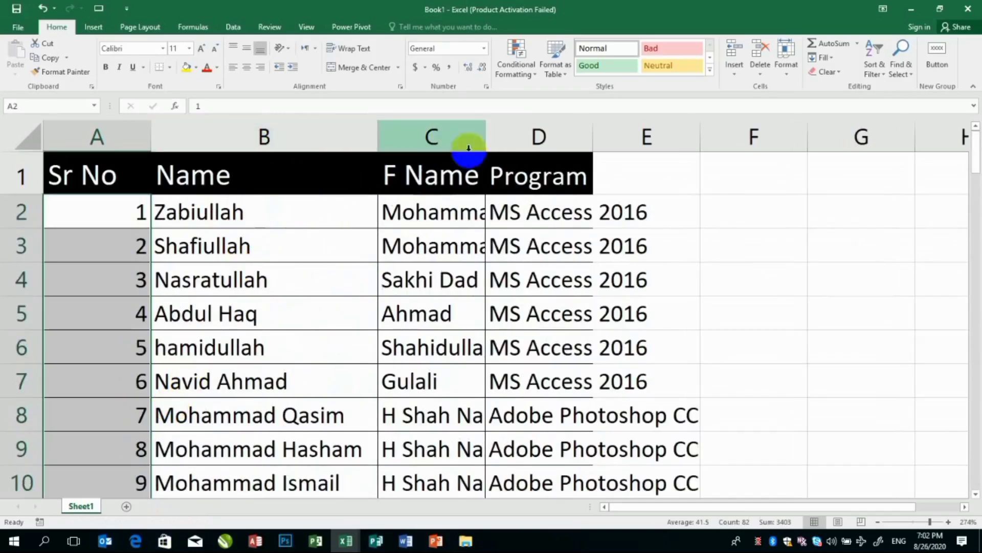
pyautogui.click(475, 134)
pyautogui.doubleClick(485, 134)
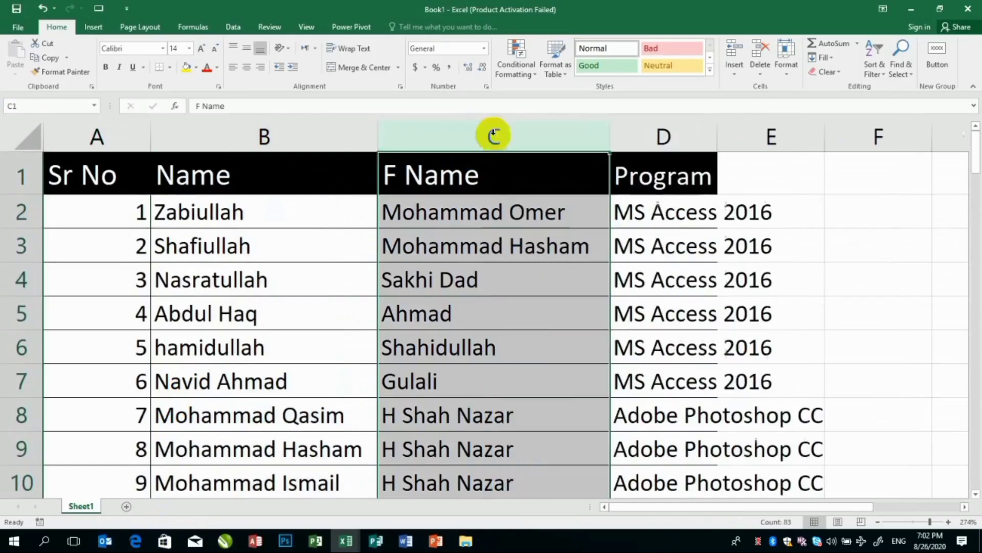
pyautogui.doubleClick(715, 127)
# Add the column headers "Ammount" in E1 and "Date" in F1.
pyautogui.click(862, 156)
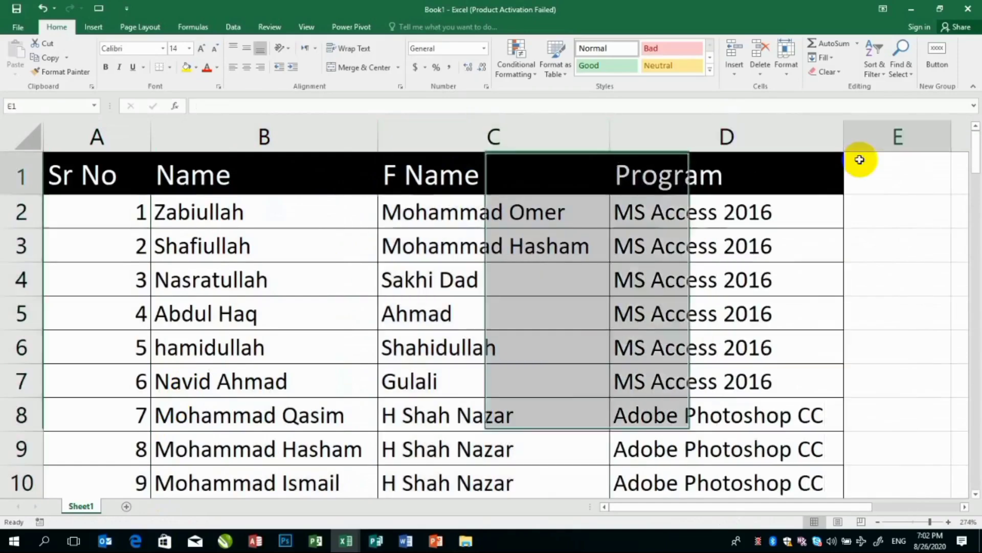
pyautogui.write('Ammount')
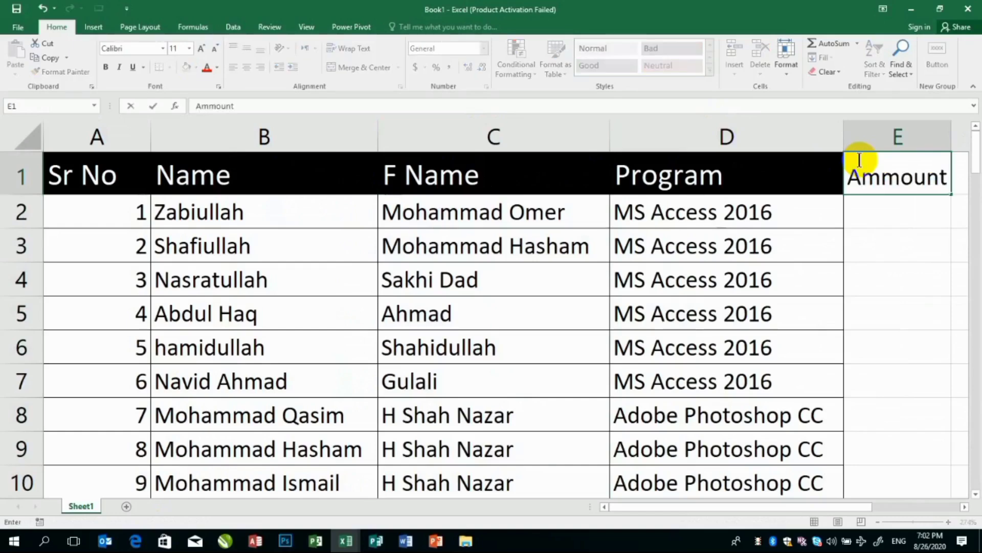
pyautogui.press('Tab')
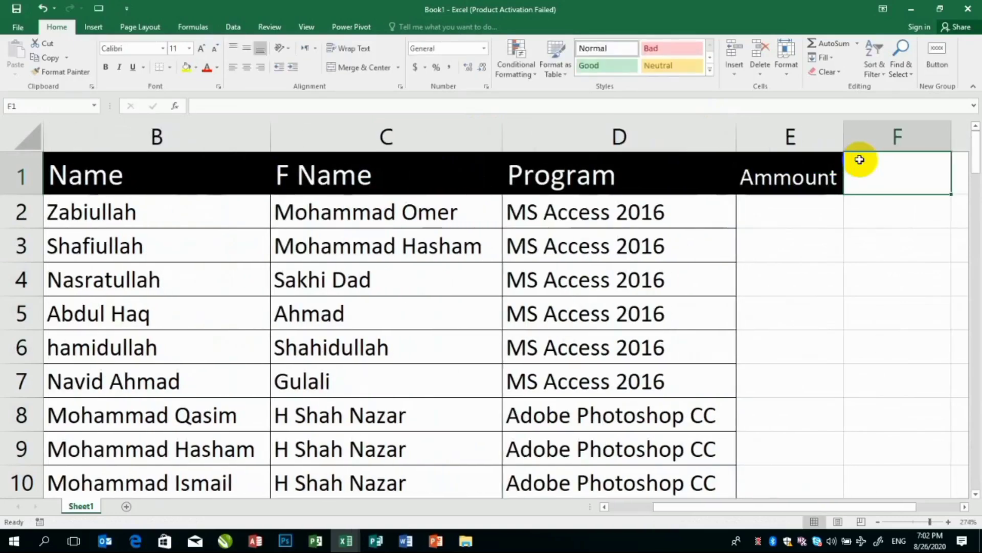
pyautogui.write('Date')
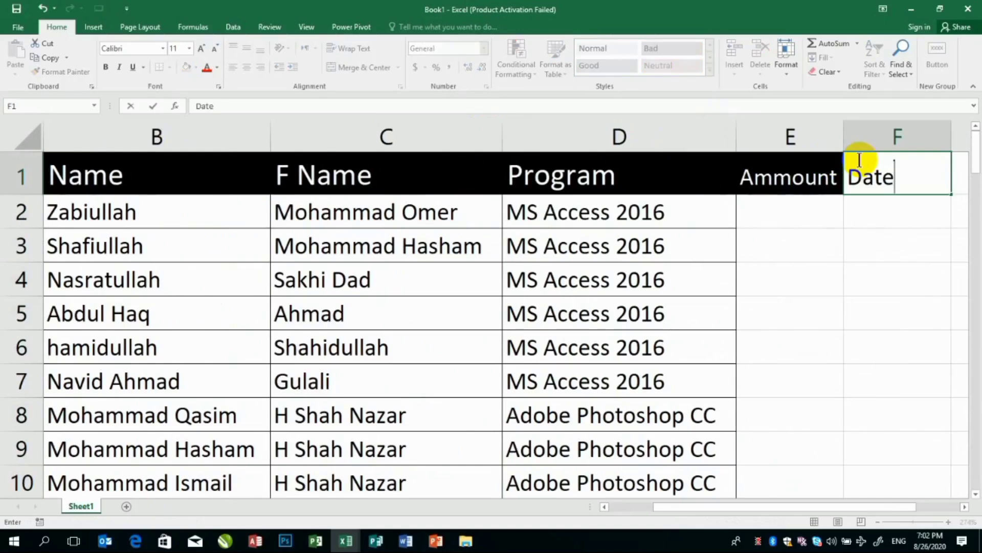
pyautogui.press('Tab')
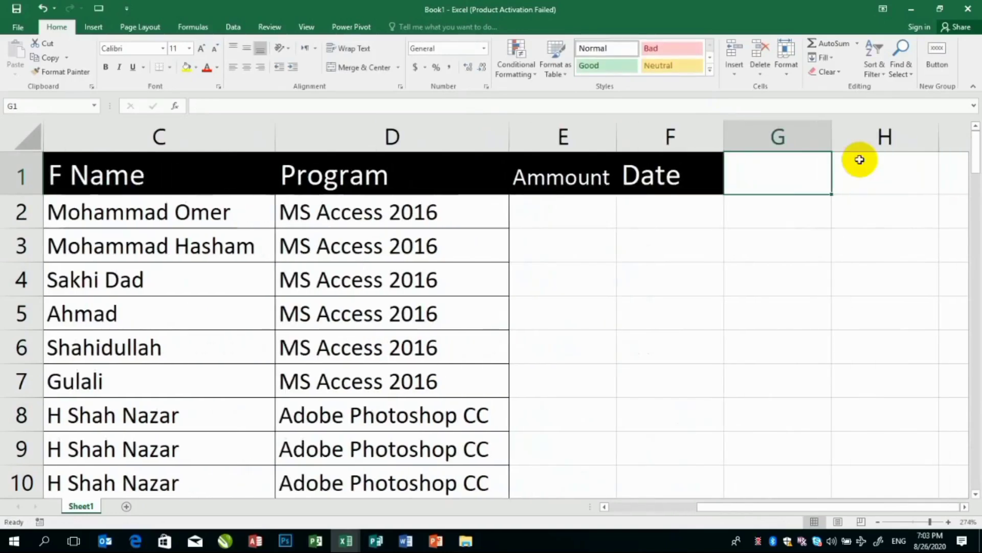
pyautogui.click(711, 215)
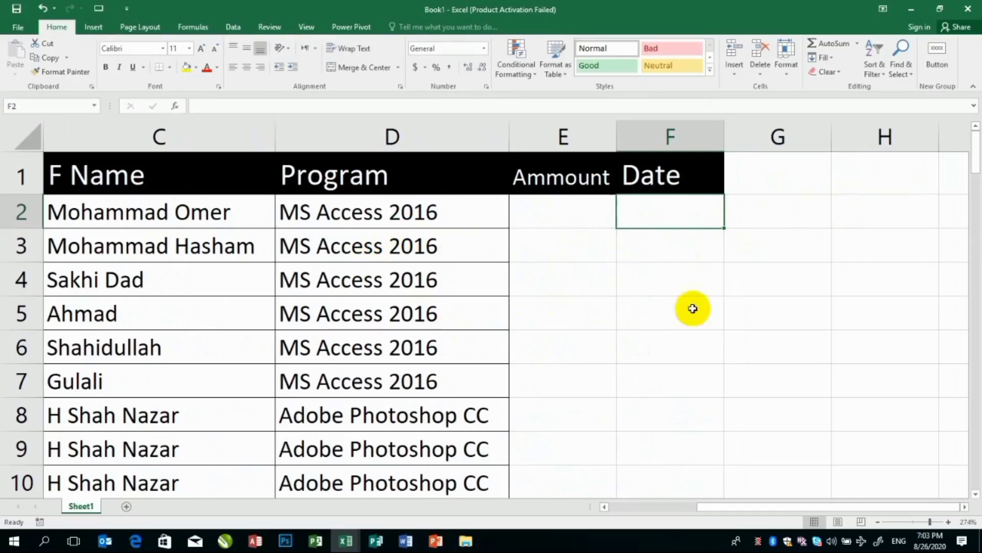
pyautogui.click(965, 506)
pyautogui.click(965, 507)
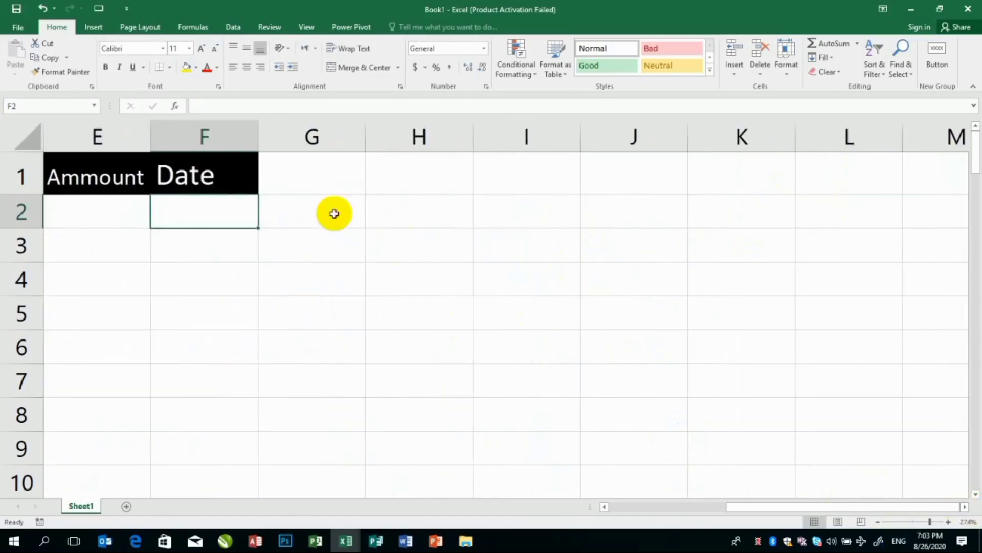
pyautogui.click(405, 175)
pyautogui.click(447, 219)
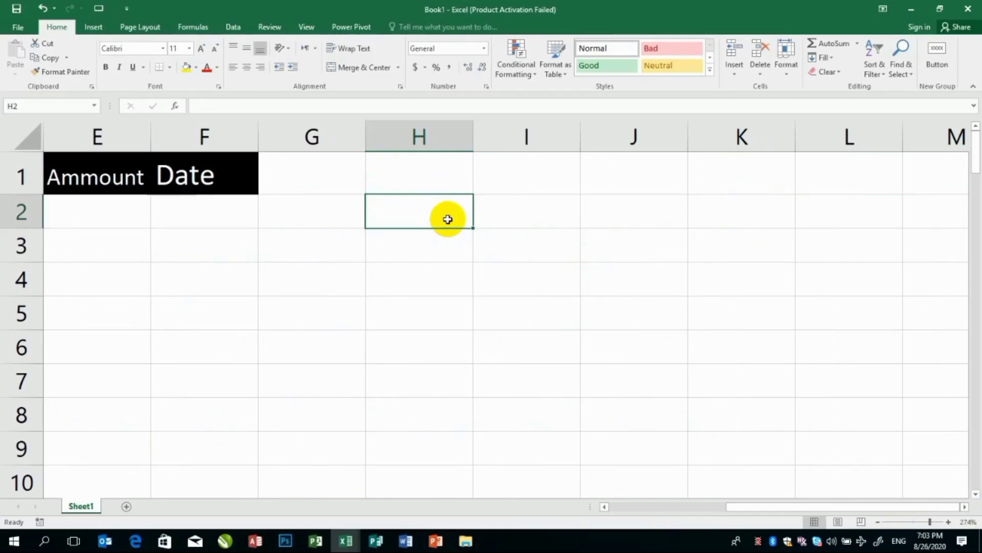
pyautogui.click(718, 507)
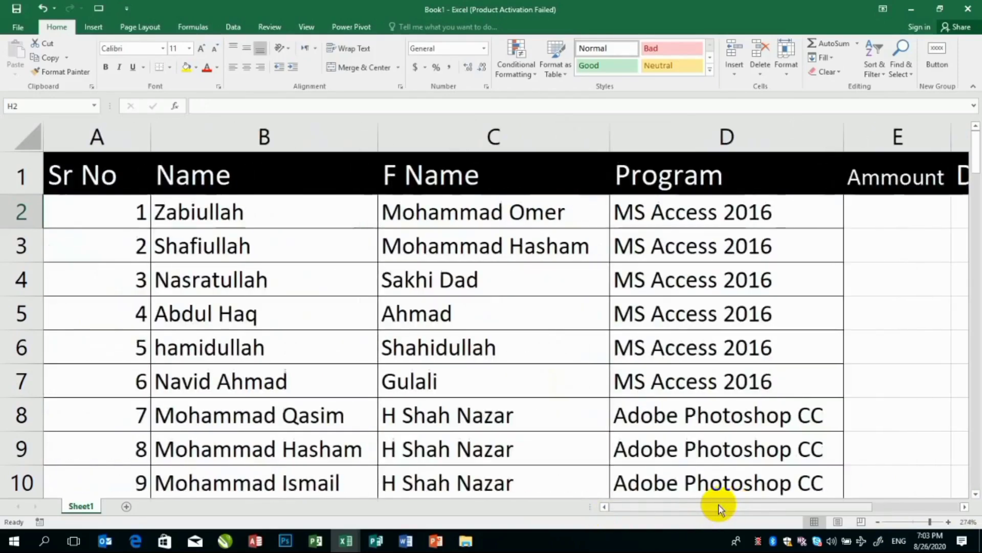
pyautogui.moveTo(731, 502); pyautogui.dragTo(881, 494)
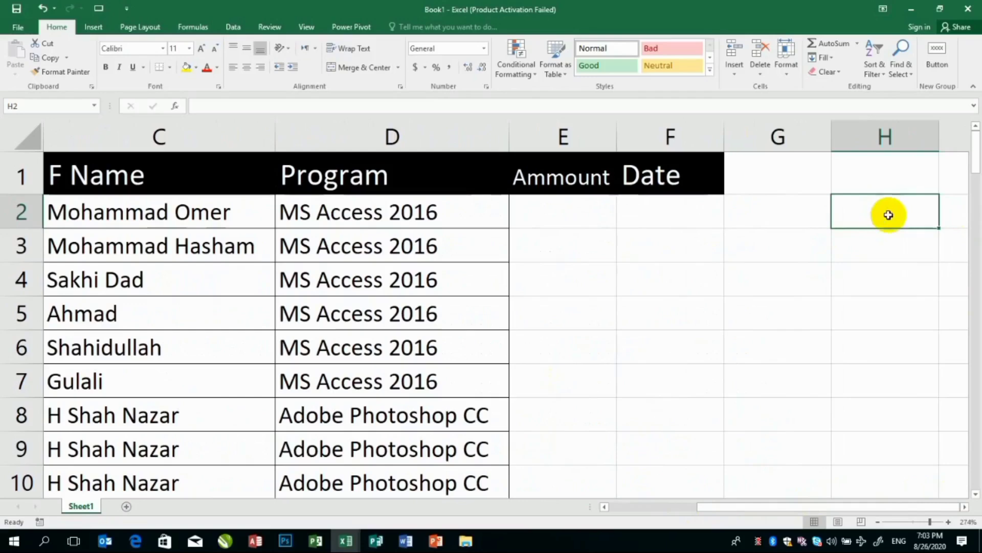
pyautogui.click(401, 210)
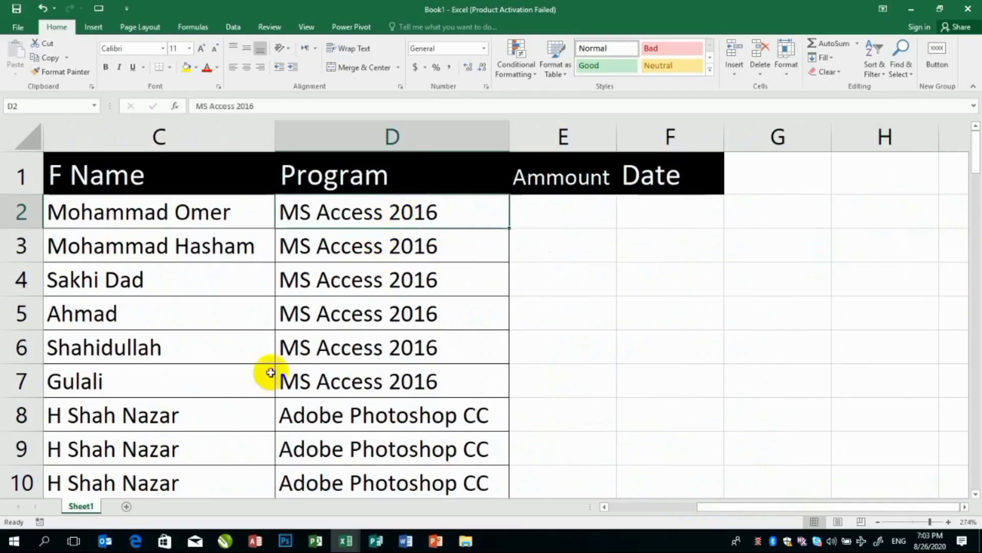
# Add a new worksheet after Sheet1.
pyautogui.click(127, 506)
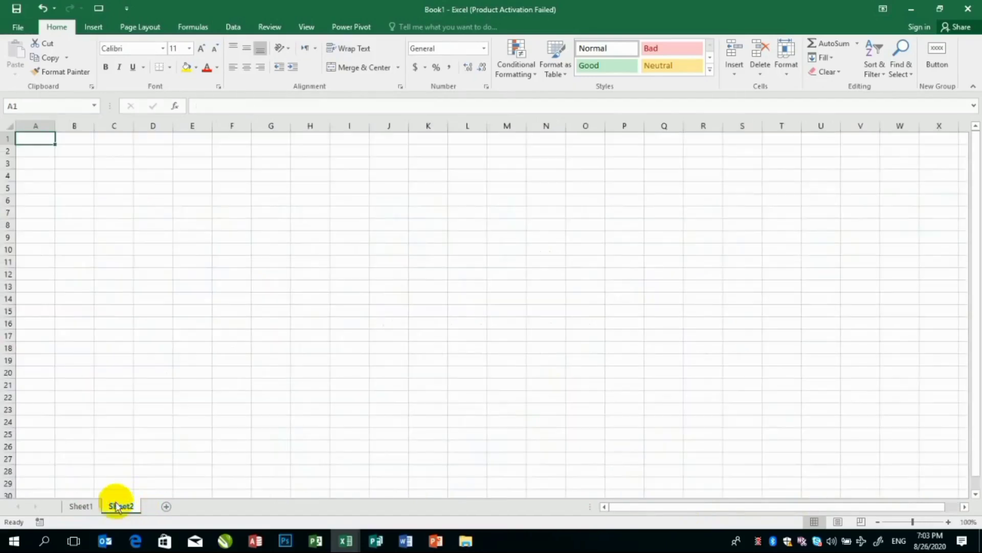
# Copy the Program entries D2:D83 from Sheet1 into Sheet2 starting at E3, and autofit column E to its contents.
pyautogui.click(87, 506)
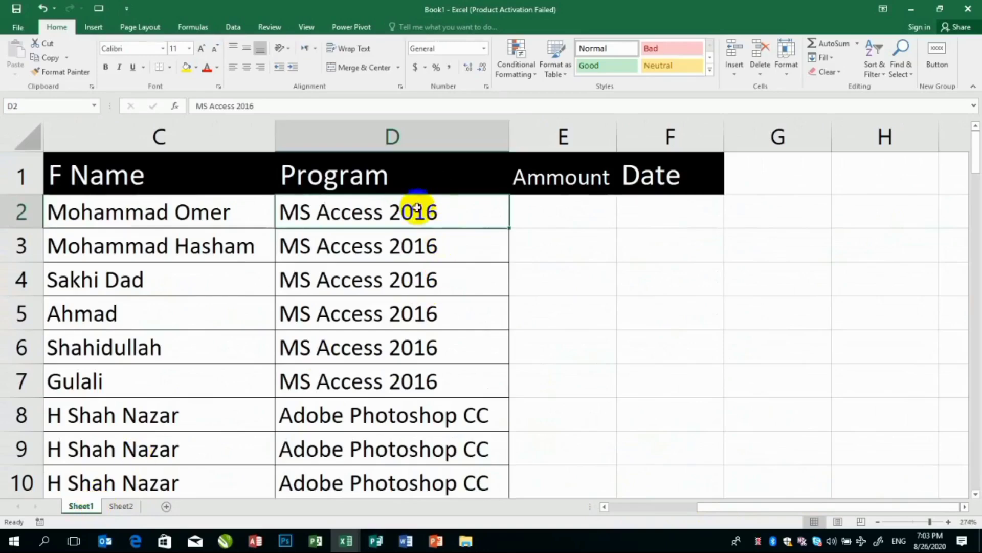
pyautogui.moveTo(417, 210); pyautogui.dragTo(400, 337)
pyautogui.hotkey('ctrl', 'c')
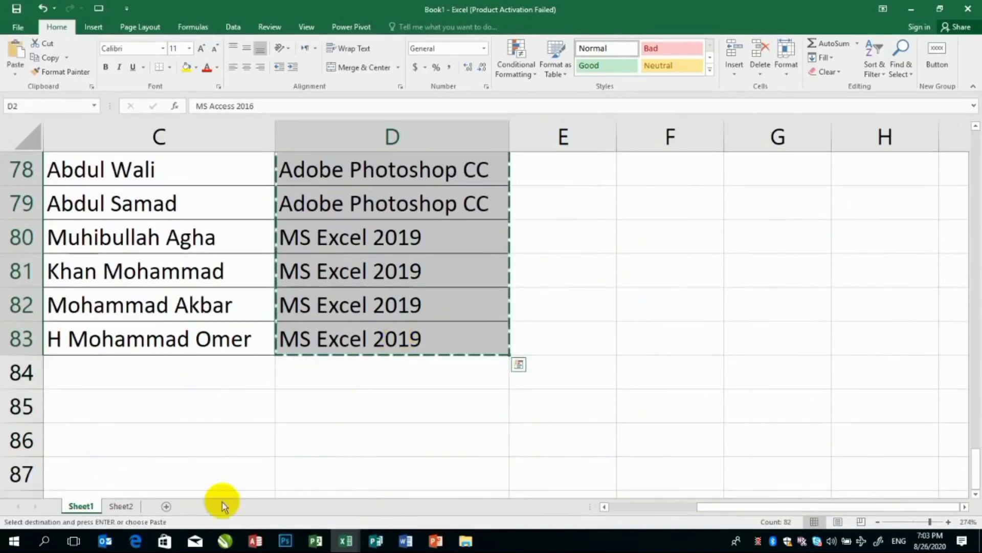
pyautogui.click(132, 508)
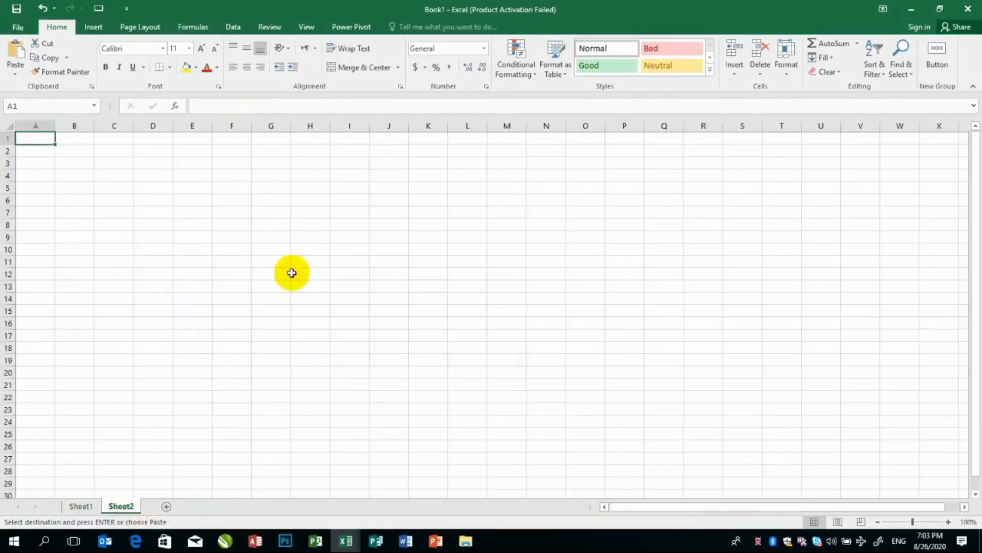
pyautogui.click(192, 161)
pyautogui.hotkey('ctrl', 'v')
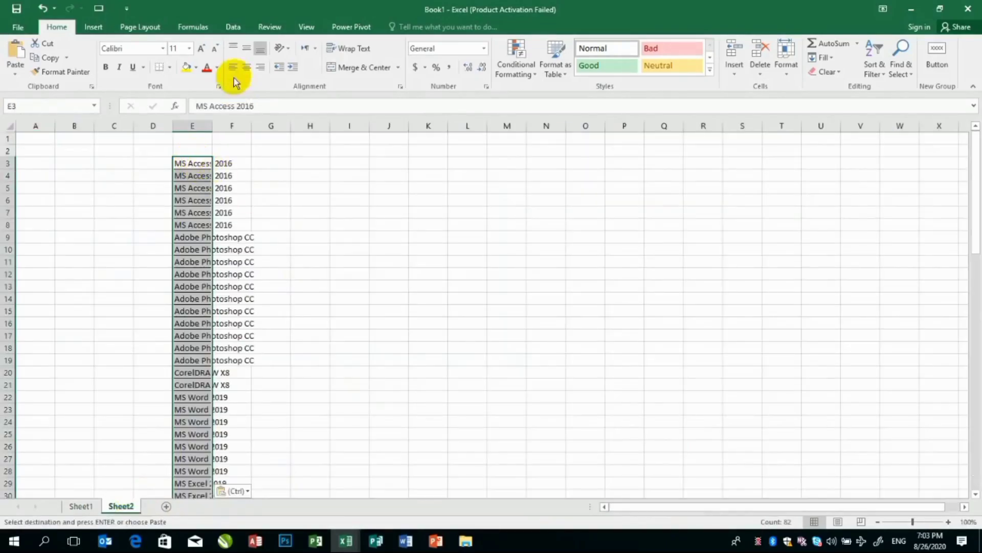
pyautogui.doubleClick(215, 120)
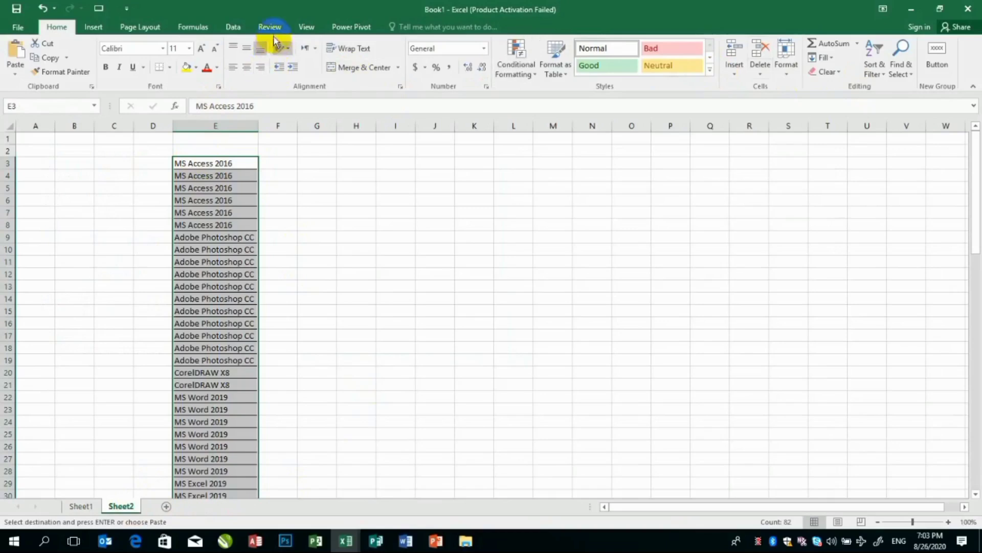
# Remove the duplicate values from the pasted program list in column E, treating the data as having no headers.
pyautogui.click(245, 35)
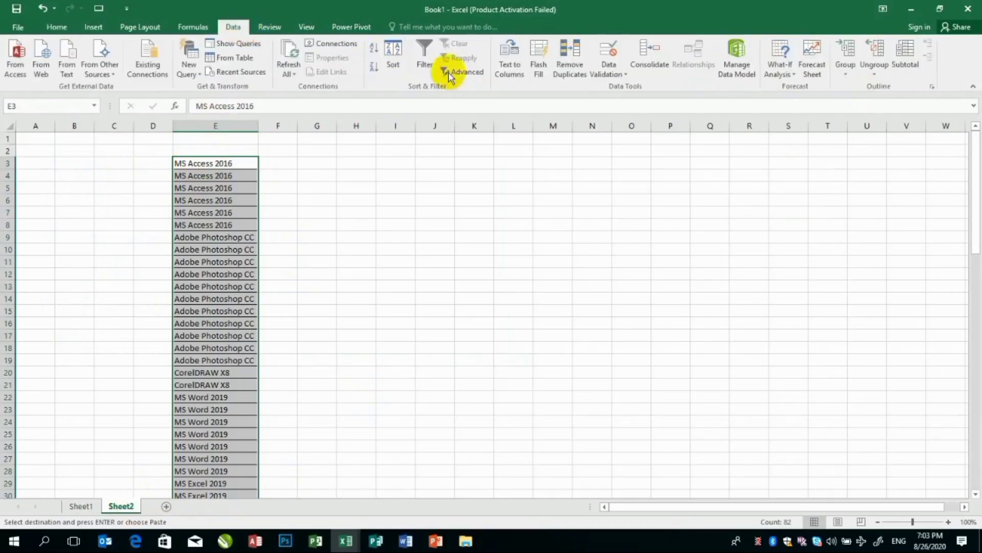
pyautogui.click(571, 51)
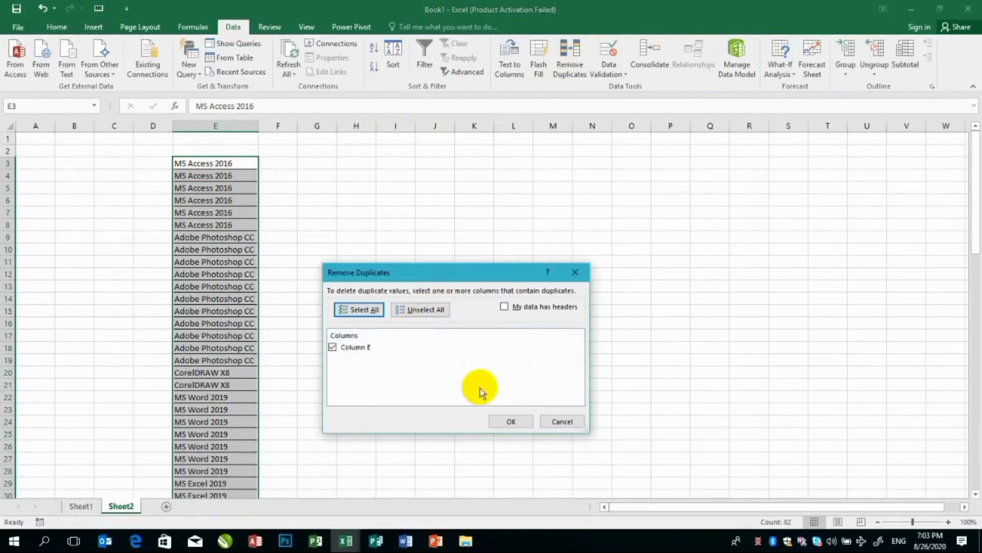
pyautogui.click(509, 420)
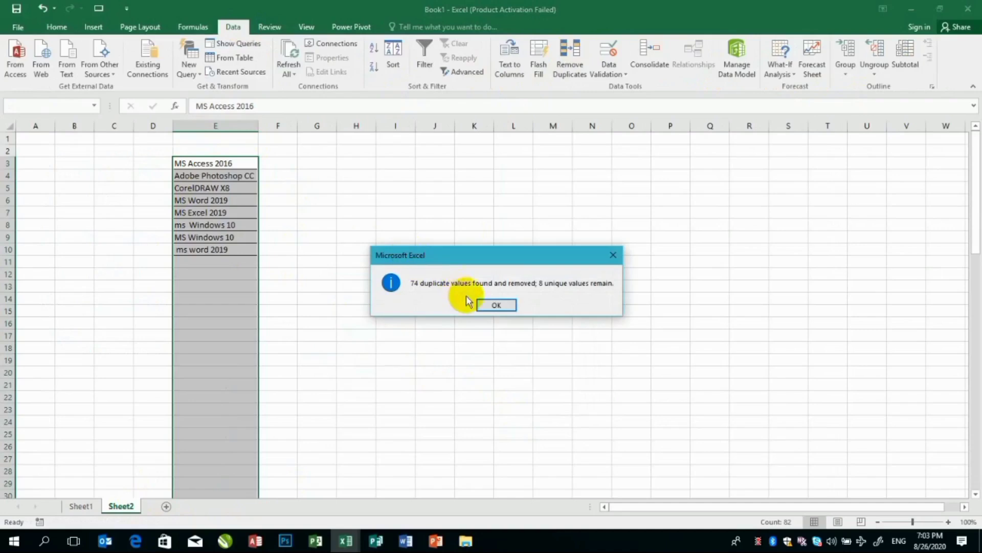
pyautogui.click(493, 305)
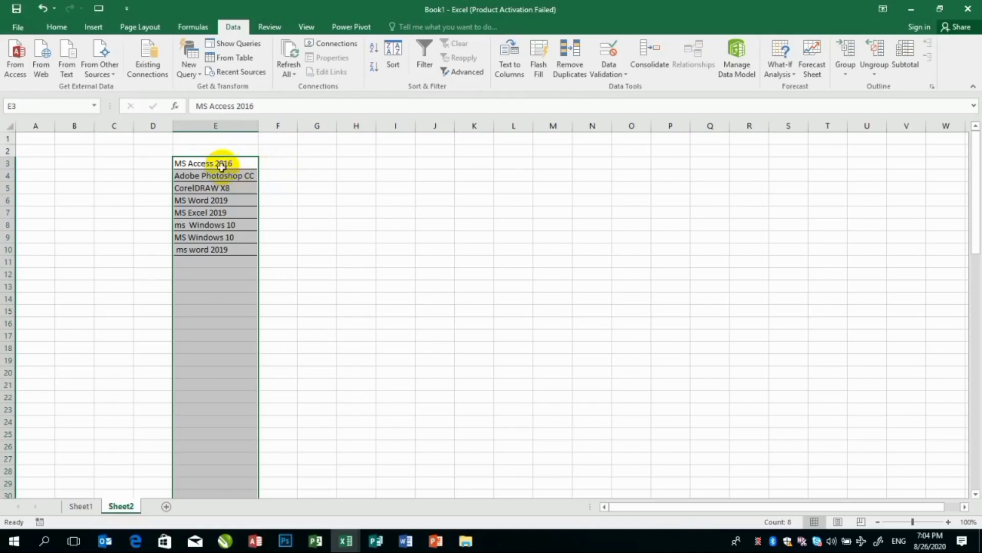
pyautogui.click(395, 188)
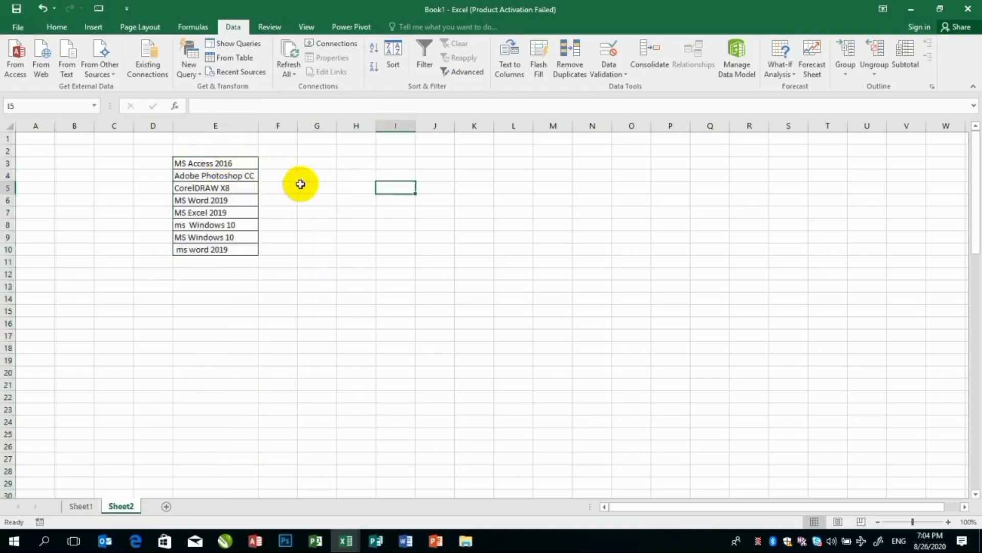
pyautogui.click(82, 505)
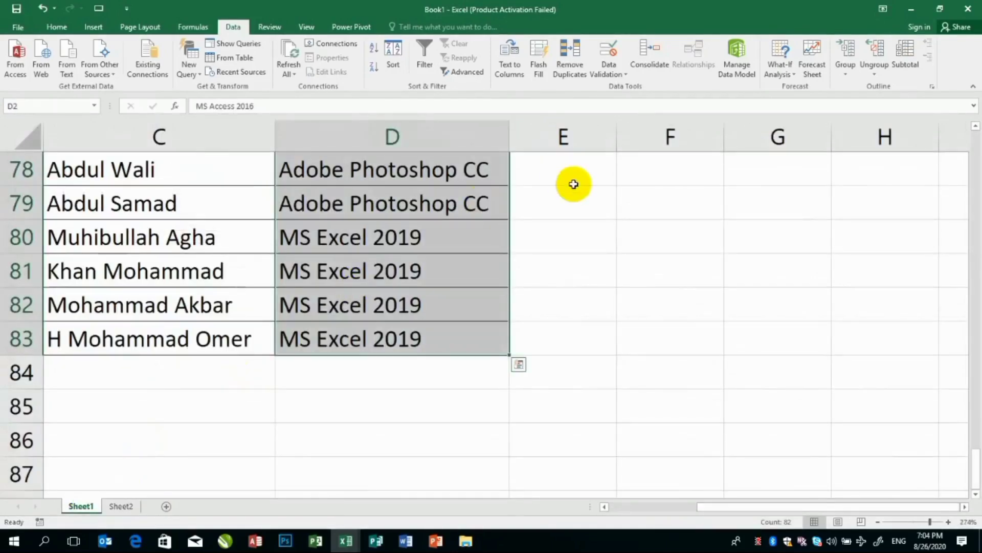
pyautogui.scroll(20, 574, 185)
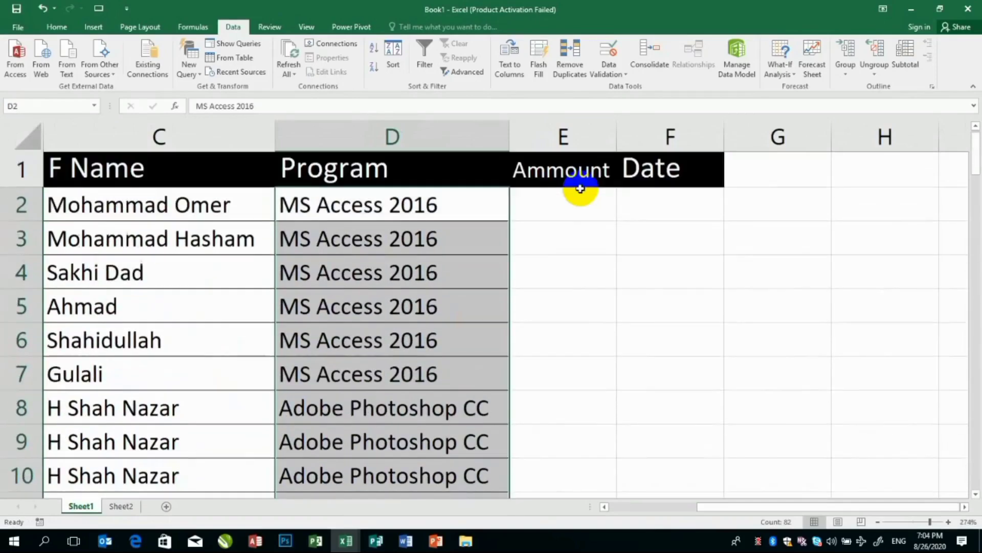
pyautogui.click(643, 238)
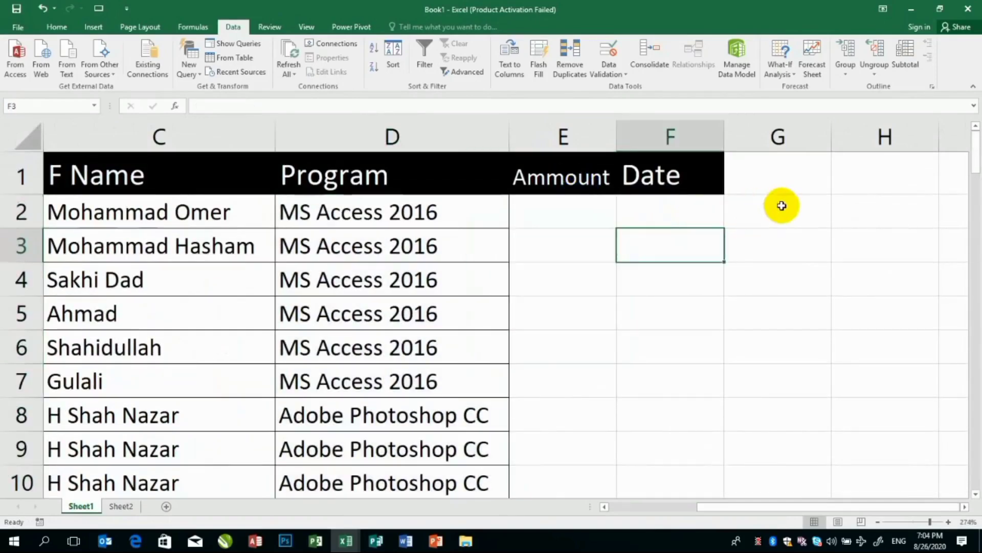
pyautogui.click(774, 227)
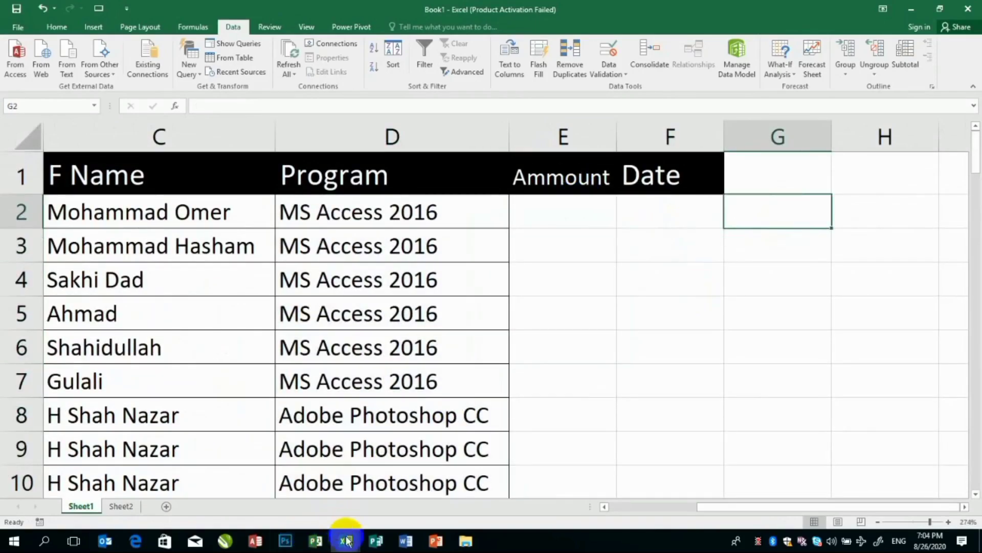
pyautogui.moveTo(346, 541)
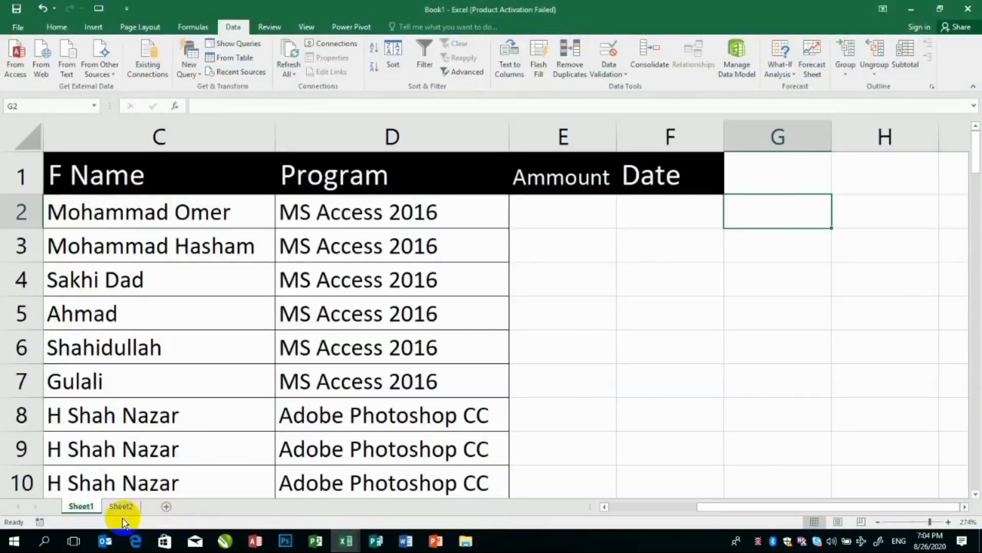
# Copy the unique program list E3:E10 from Sheet2 and paste it transposed into Sheet1 as a row starting at I2.
pyautogui.click(121, 506)
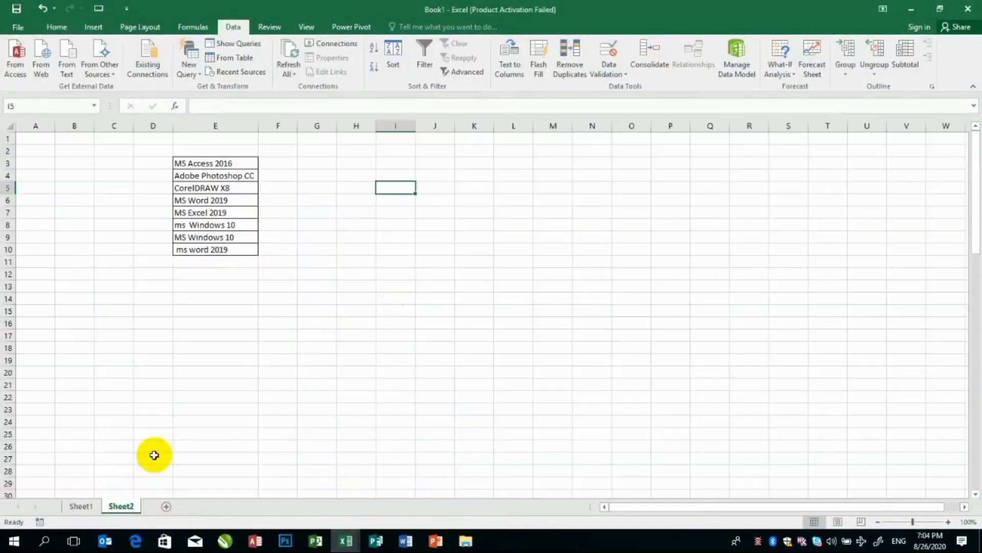
pyautogui.moveTo(219, 162); pyautogui.dragTo(206, 251)
pyautogui.hotkey('ctrl', 'c')
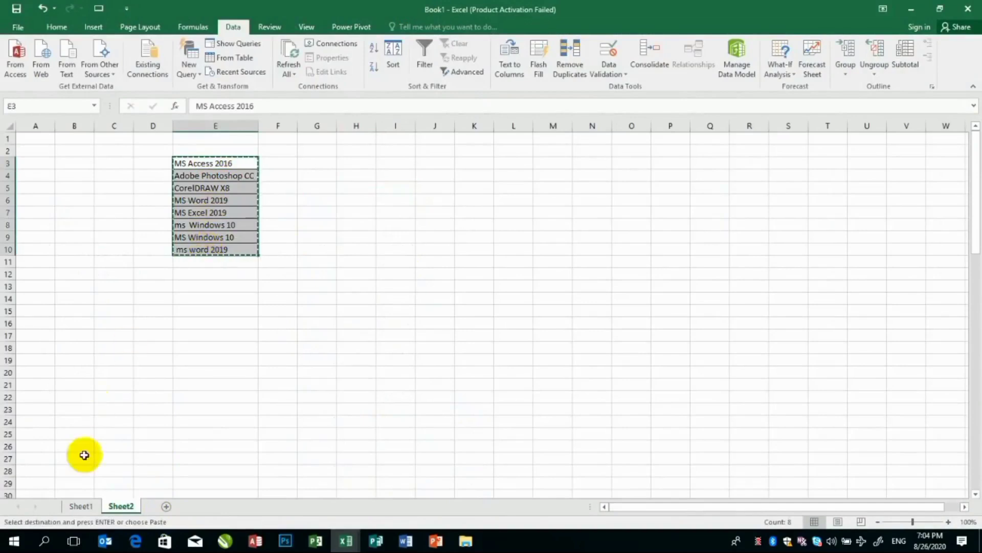
pyautogui.click(88, 506)
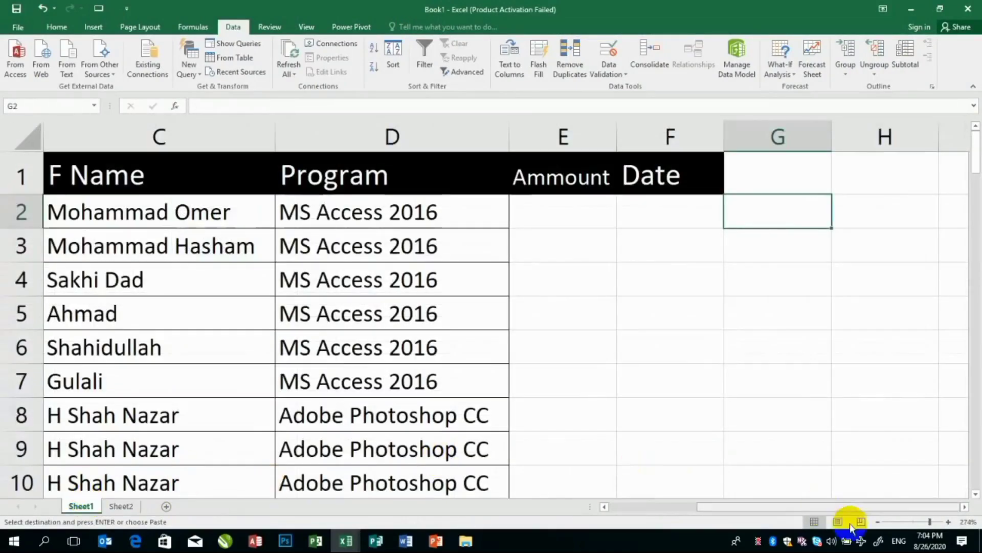
pyautogui.click(964, 507)
pyautogui.click(964, 506)
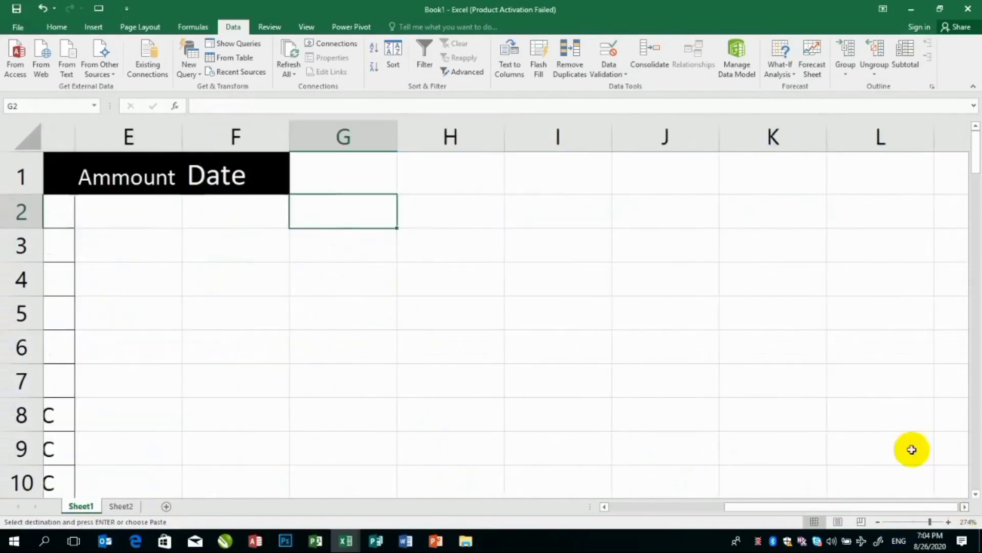
pyautogui.click(491, 214)
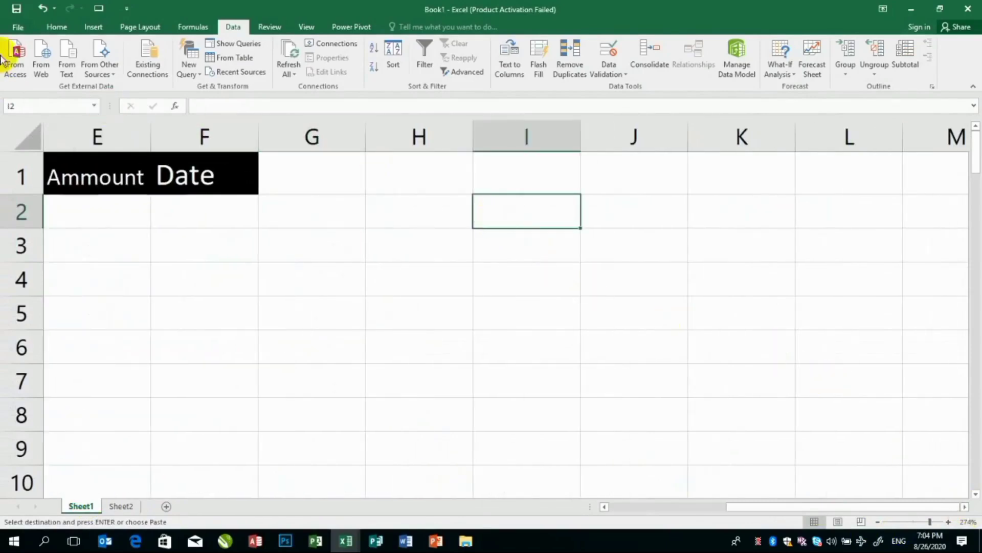
pyautogui.click(57, 27)
pyautogui.click(16, 74)
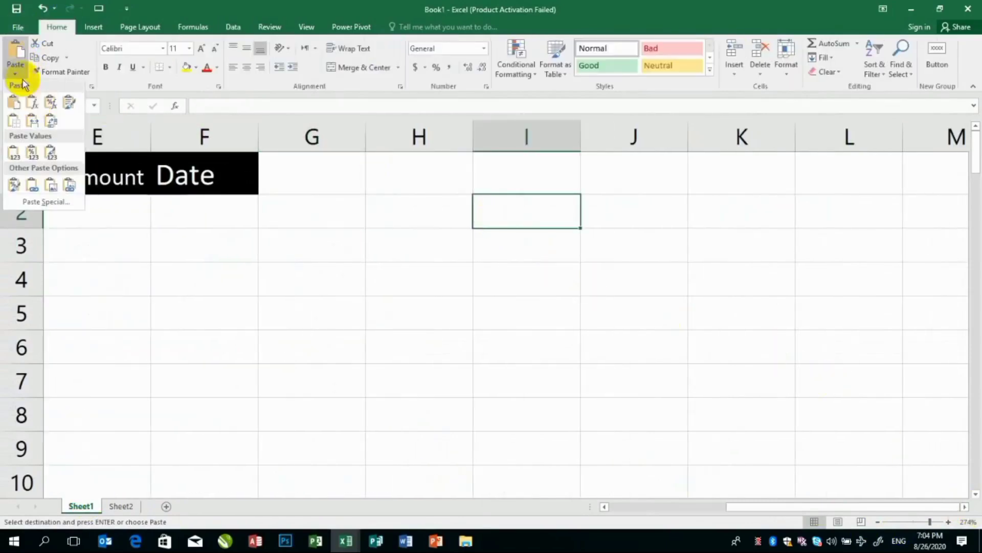
pyautogui.click(61, 203)
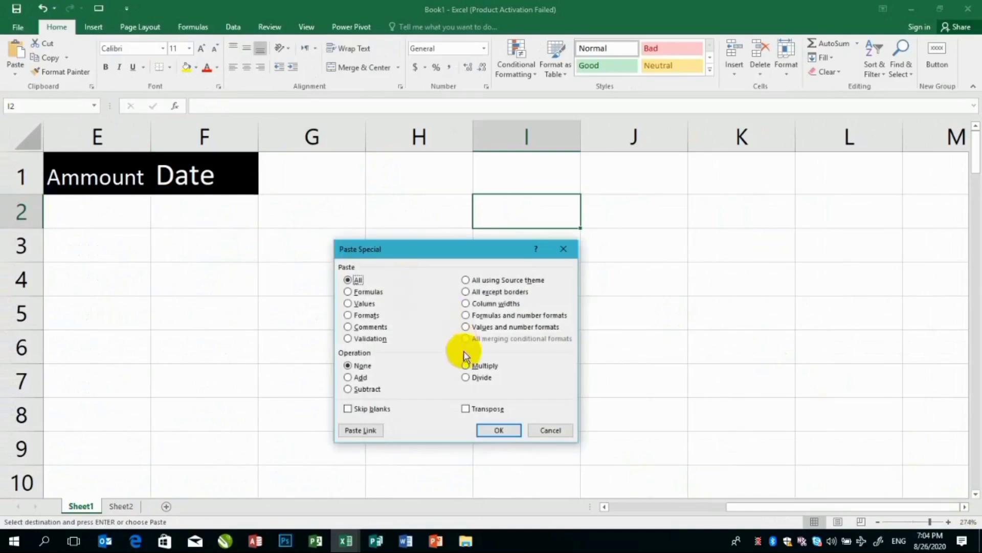
pyautogui.click(499, 429)
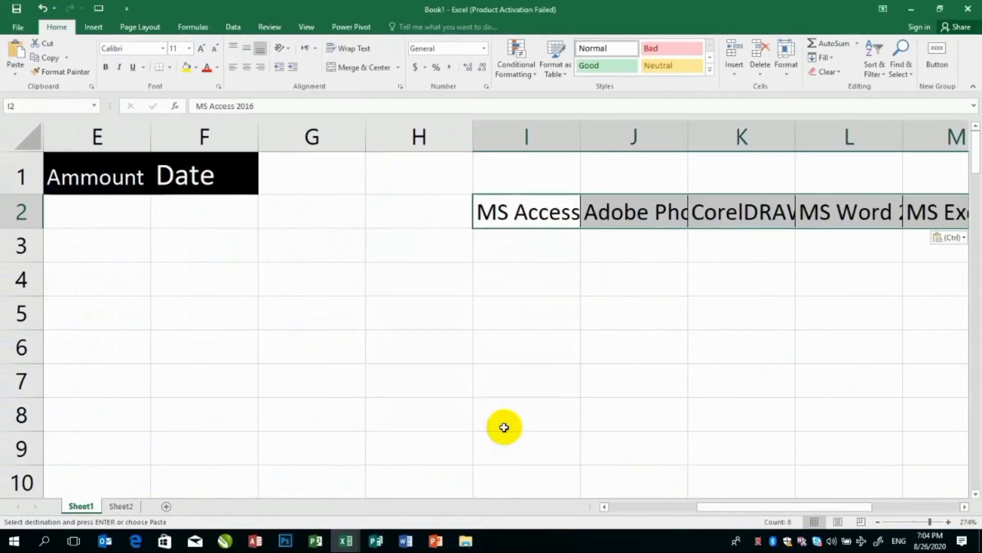
# Autofit the widths of columns I, J, K and L to the program names in row 2.
pyautogui.doubleClick(577, 124)
pyautogui.doubleClick(757, 131)
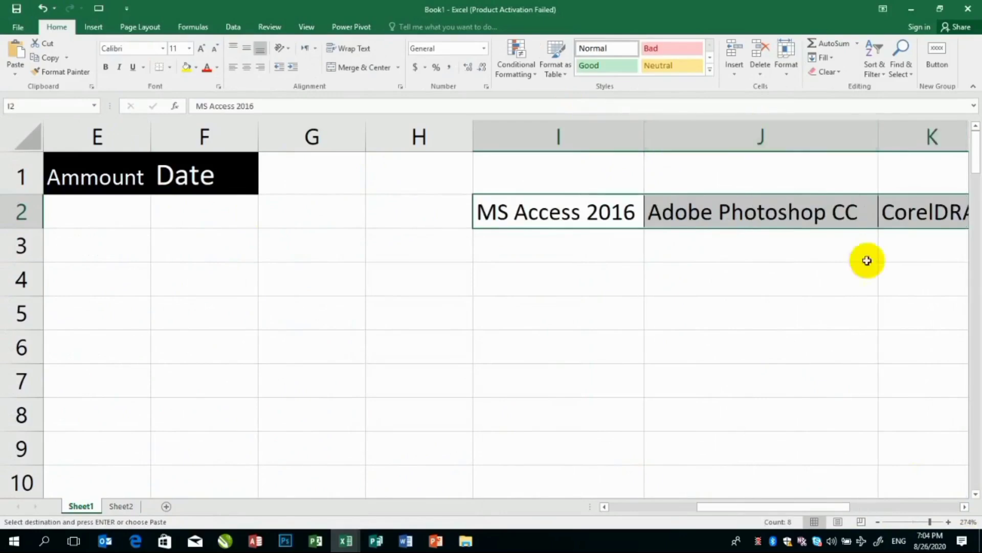
pyautogui.moveTo(806, 511); pyautogui.dragTo(868, 508)
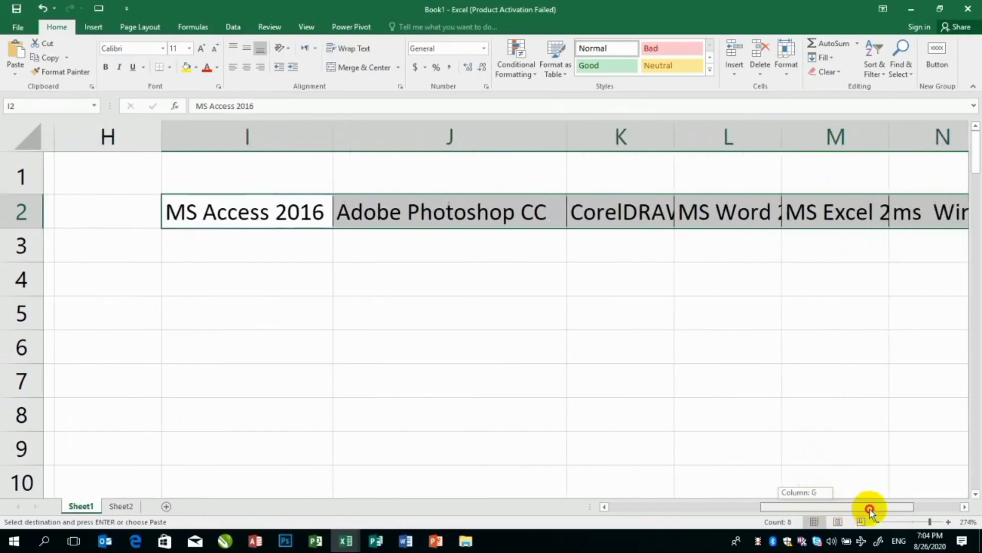
pyautogui.doubleClick(663, 127)
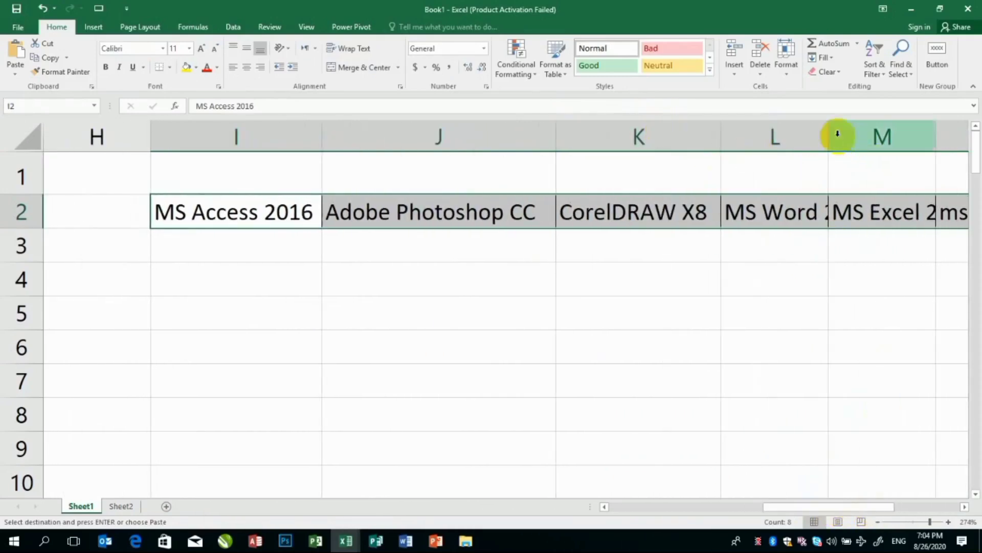
pyautogui.doubleClick(829, 134)
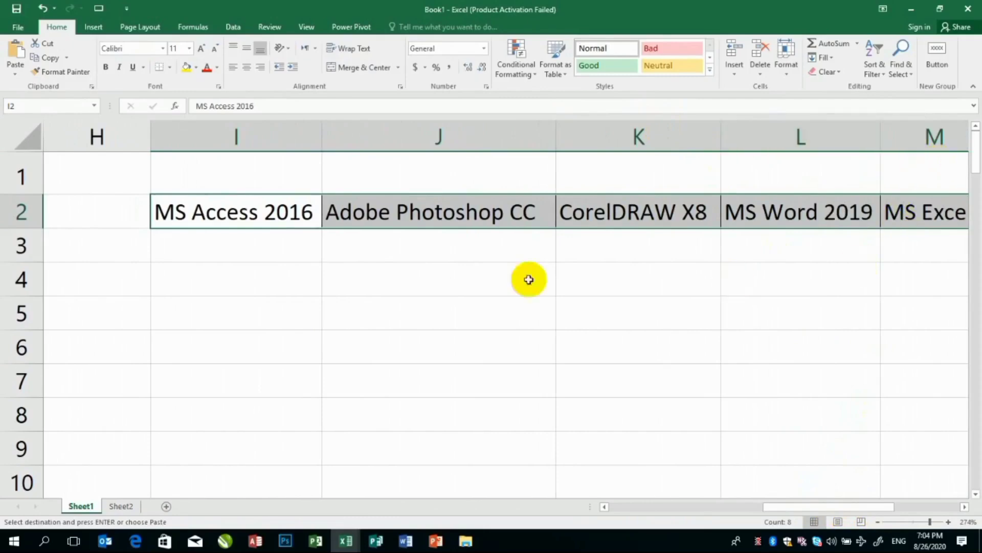
# Enter the formula =SUMIF(D:D,I2,E:E) in I3, totalling the Ammount column for the program named in I2.
pyautogui.click(266, 245)
pyautogui.write('=')
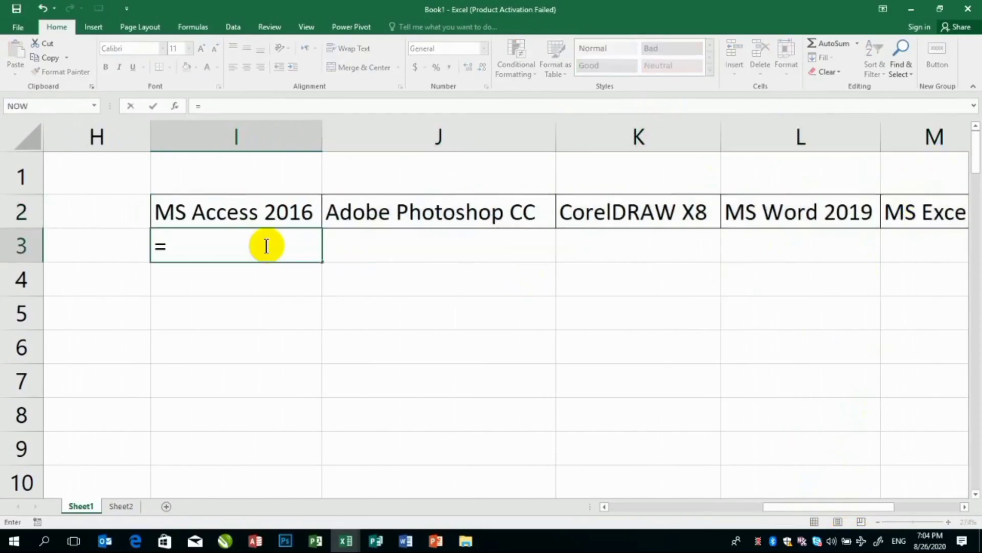
pyautogui.write('sum')
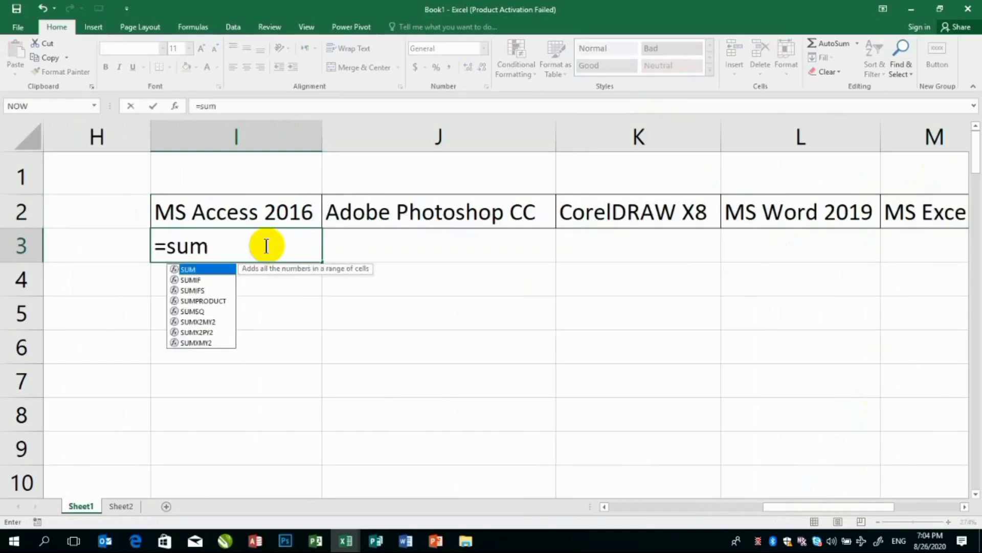
pyautogui.write('if(')
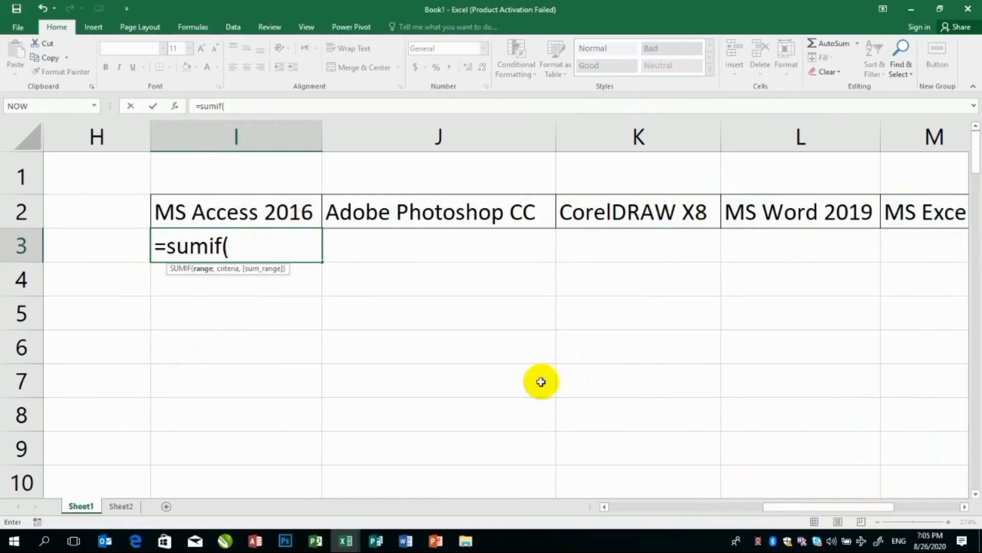
pyautogui.moveTo(782, 508); pyautogui.dragTo(650, 507)
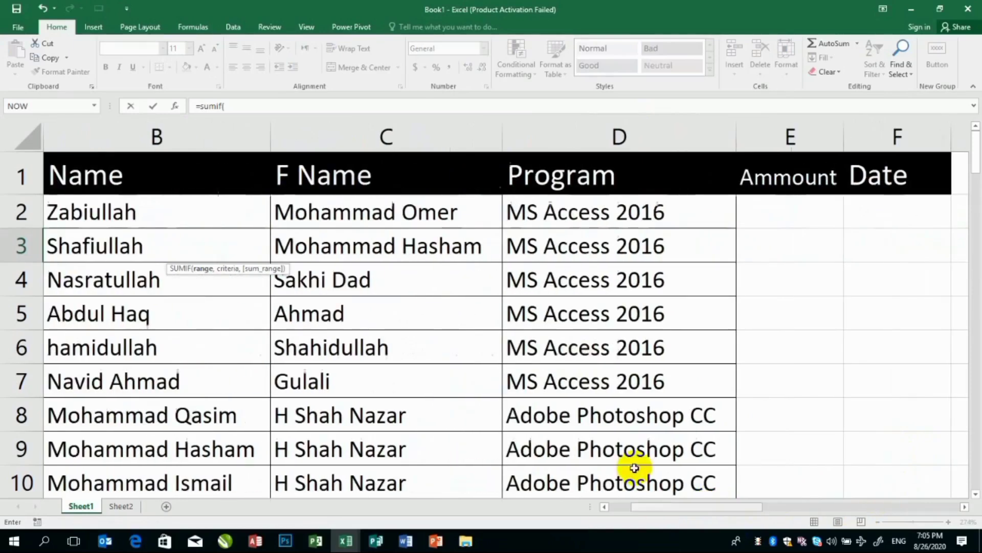
pyautogui.click(603, 134)
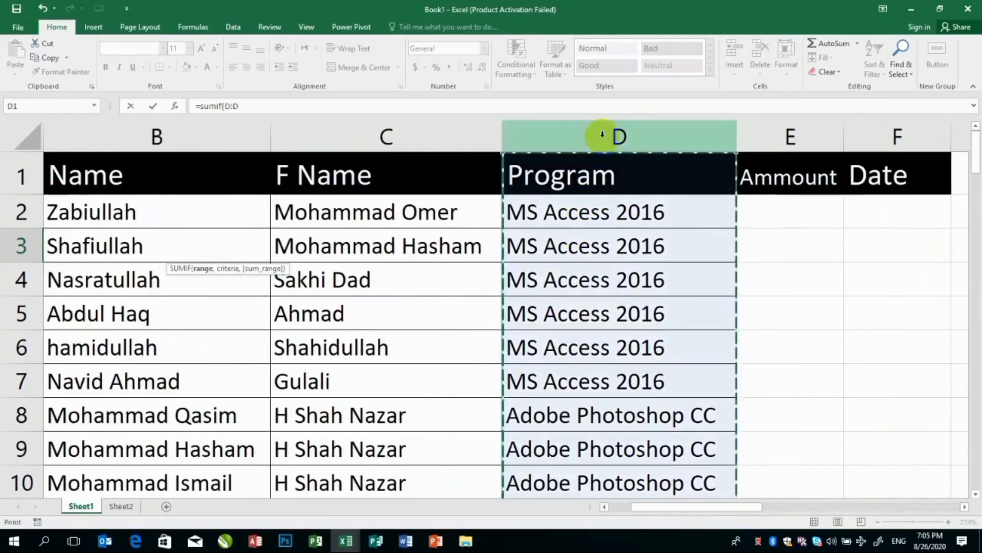
pyautogui.write(',')
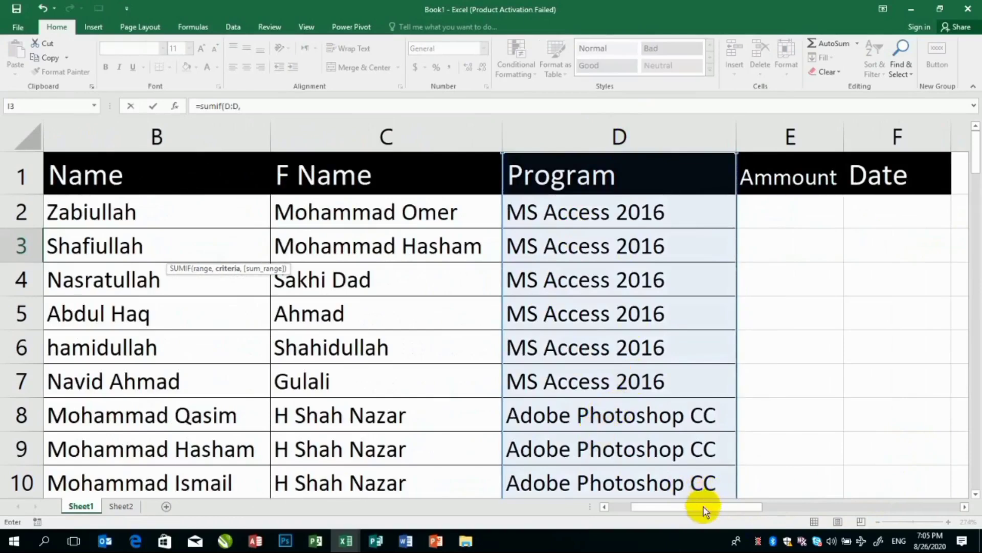
pyautogui.moveTo(703, 506); pyautogui.dragTo(778, 507)
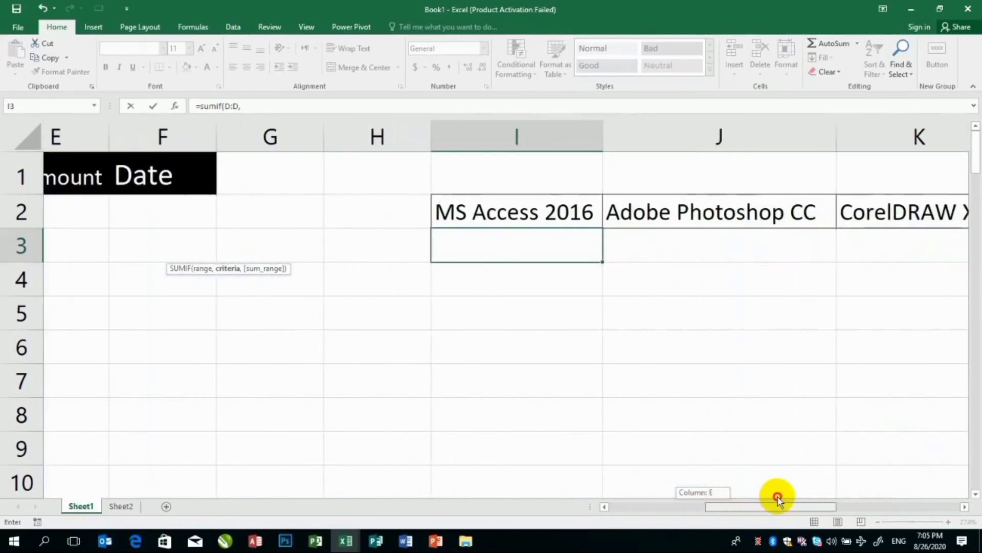
pyautogui.click(582, 205)
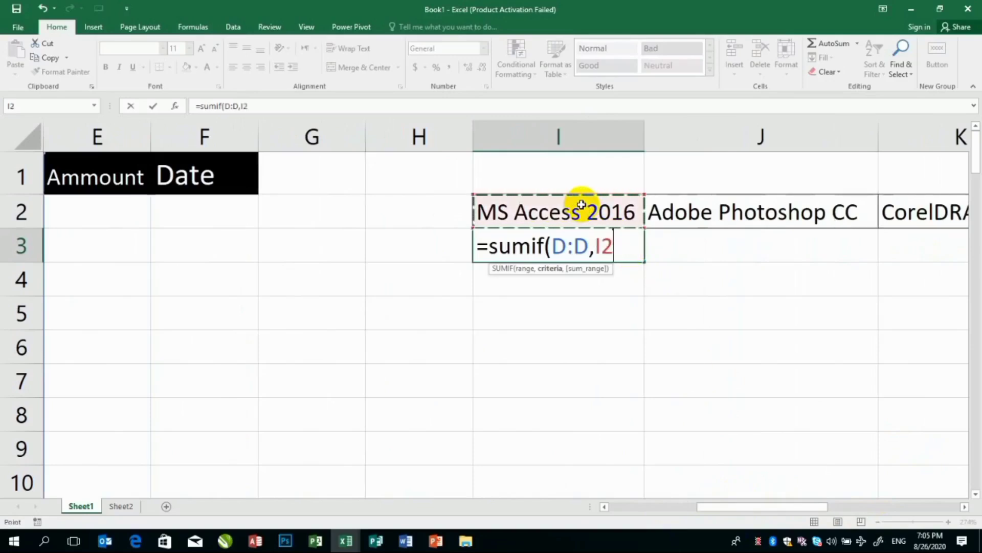
pyautogui.write(',')
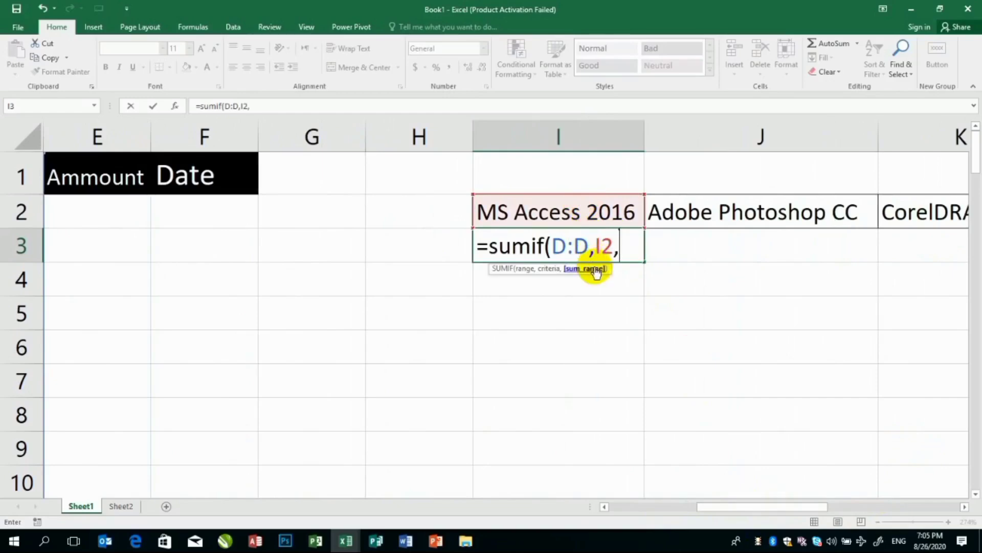
pyautogui.click(119, 134)
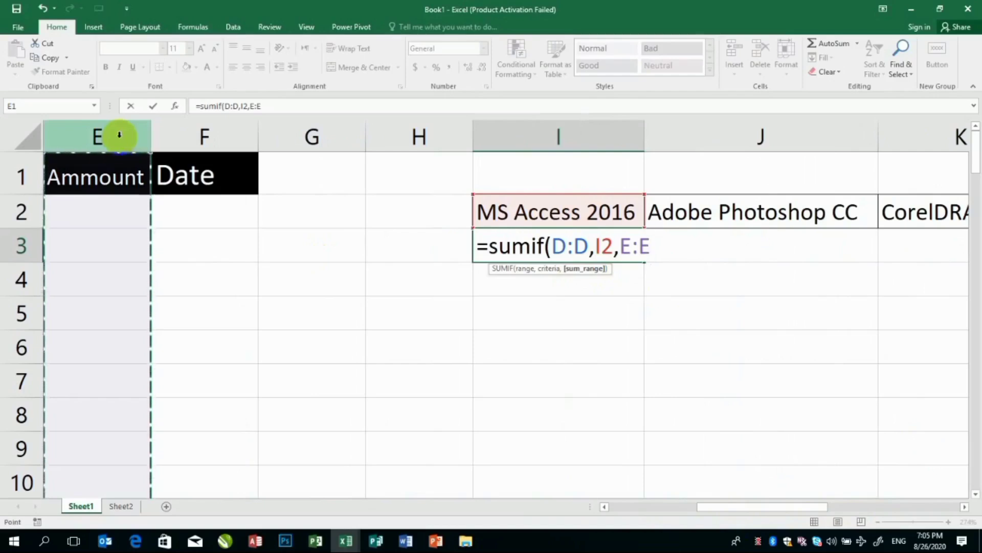
pyautogui.write(')')
pyautogui.press('Return')
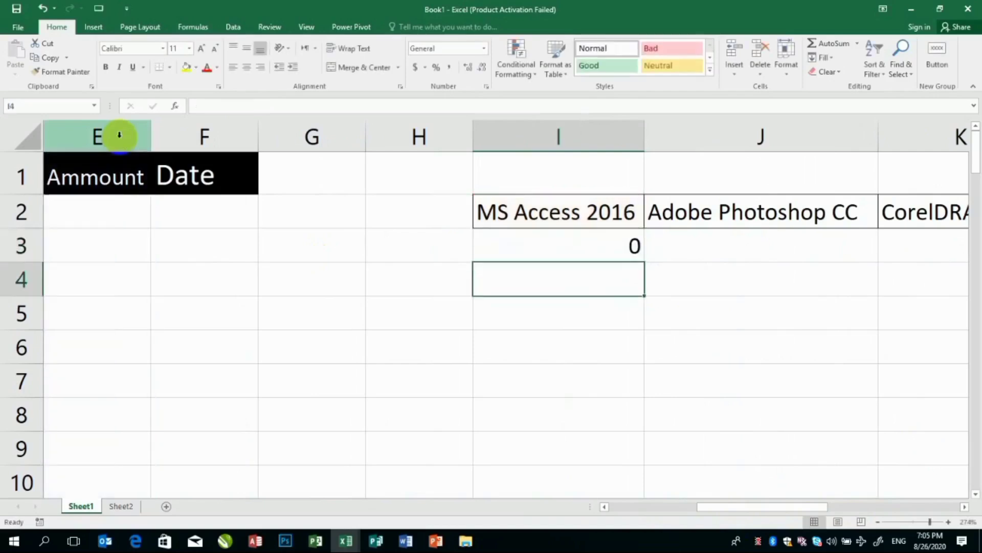
# Fill the SUMIF formula from I3 across to P3 and check the copied formula in L3.
pyautogui.click(592, 242)
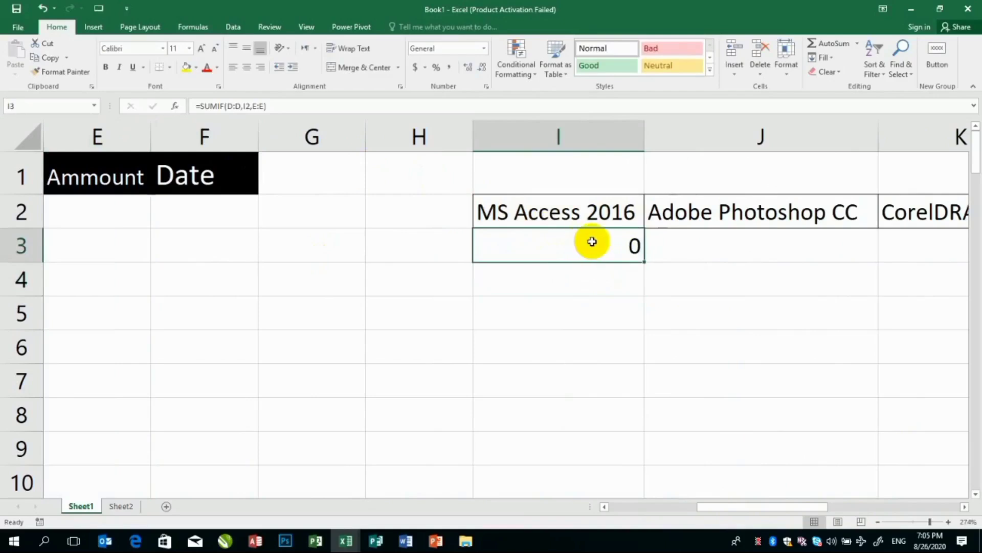
pyautogui.moveTo(644, 261); pyautogui.dragTo(719, 264)
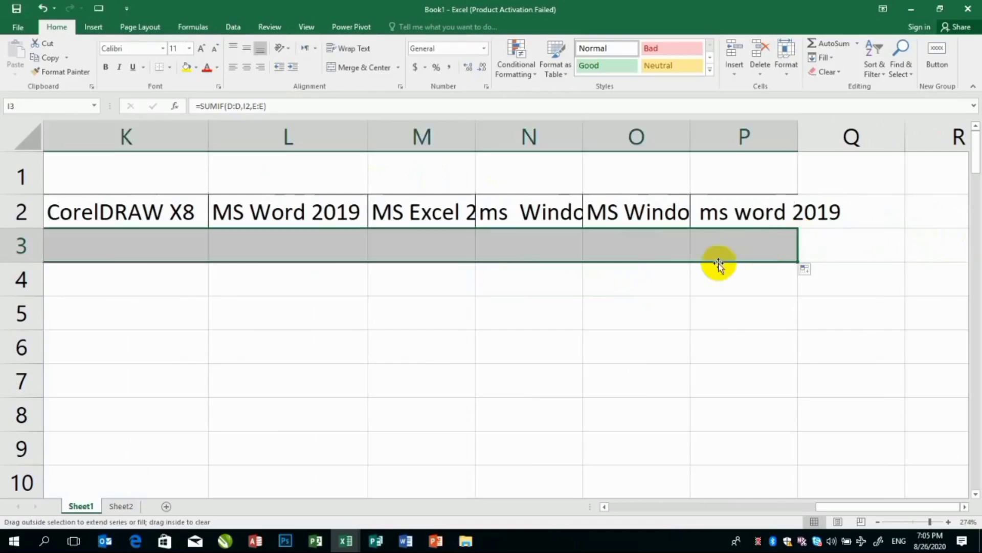
pyautogui.click(290, 245)
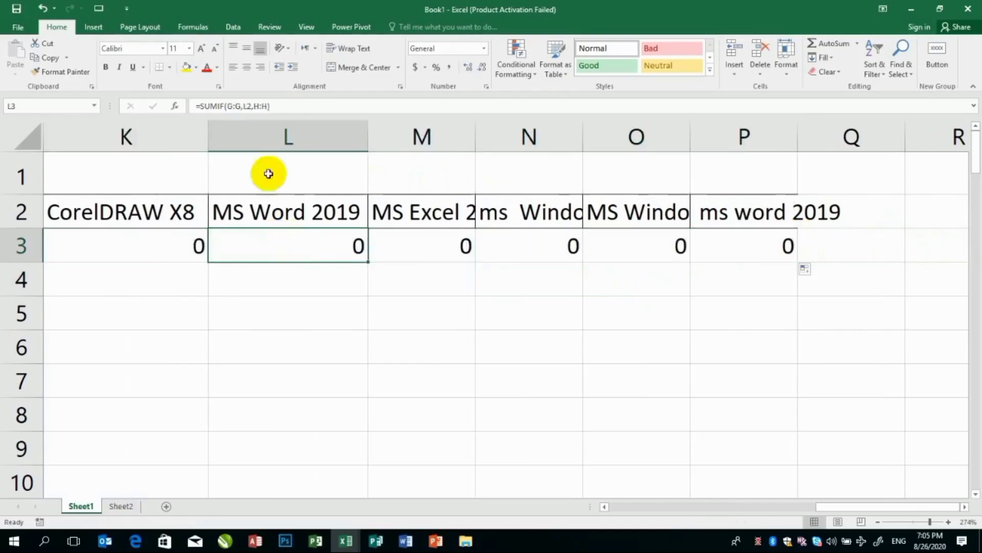
pyautogui.click(252, 101)
pyautogui.write('\\')
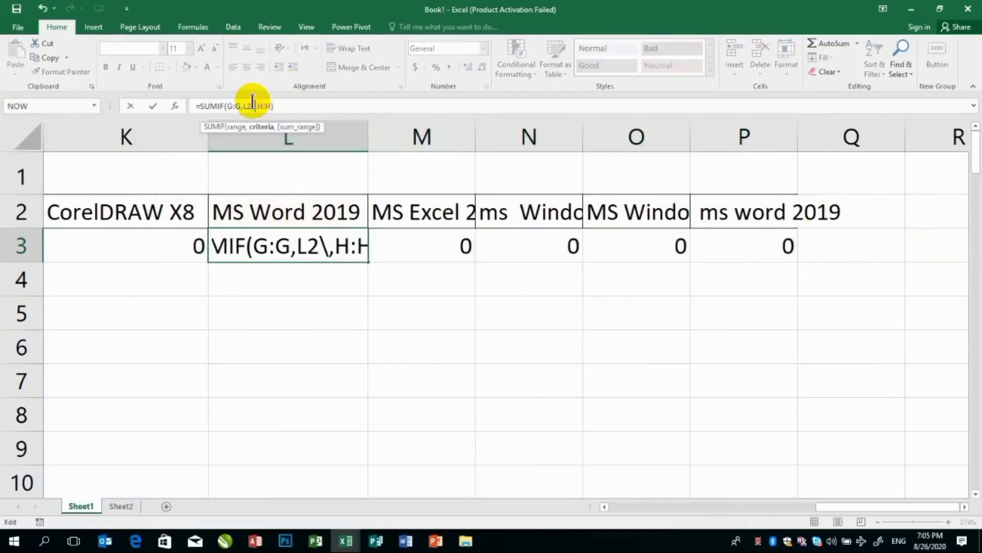
pyautogui.press('BackSpace')
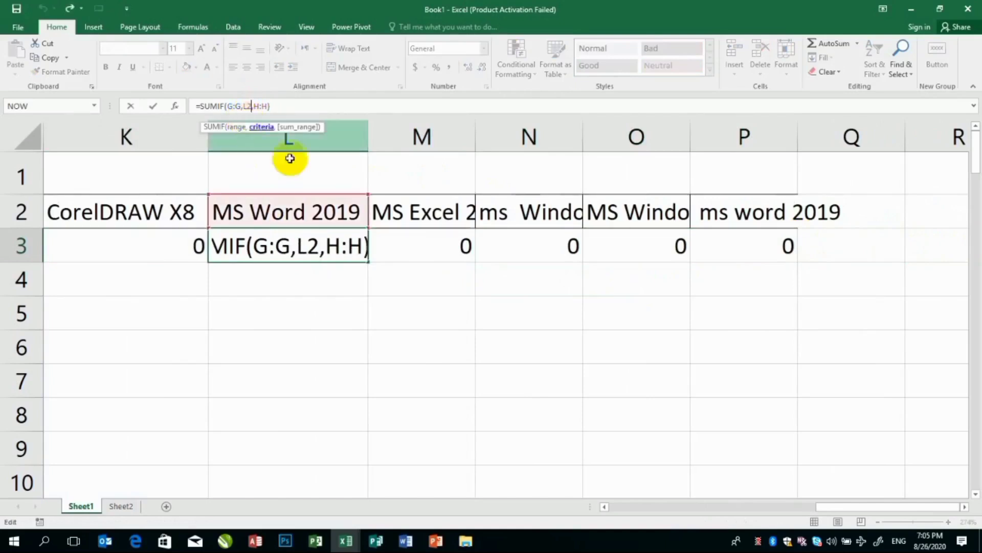
pyautogui.press('Return')
pyautogui.click(242, 249)
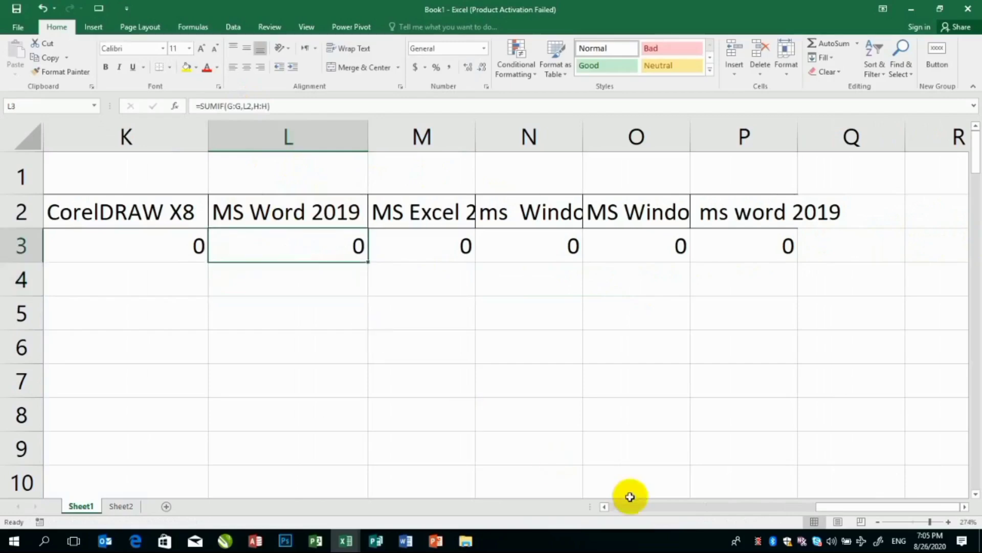
# Enter 1000 in E2 and 2000 in E3 of the Ammount column and fill the series down the student list.
pyautogui.click(724, 507)
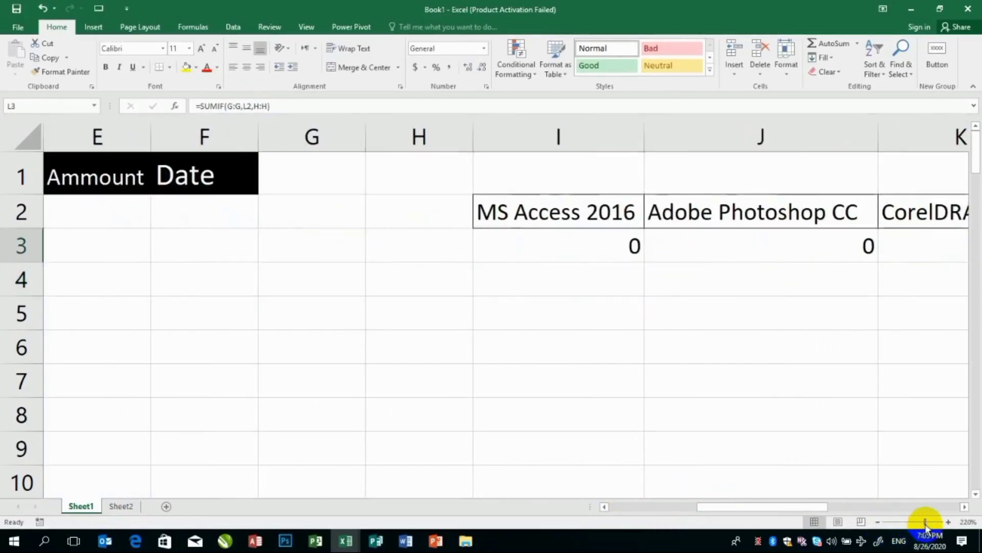
pyautogui.moveTo(928, 521); pyautogui.dragTo(919, 522)
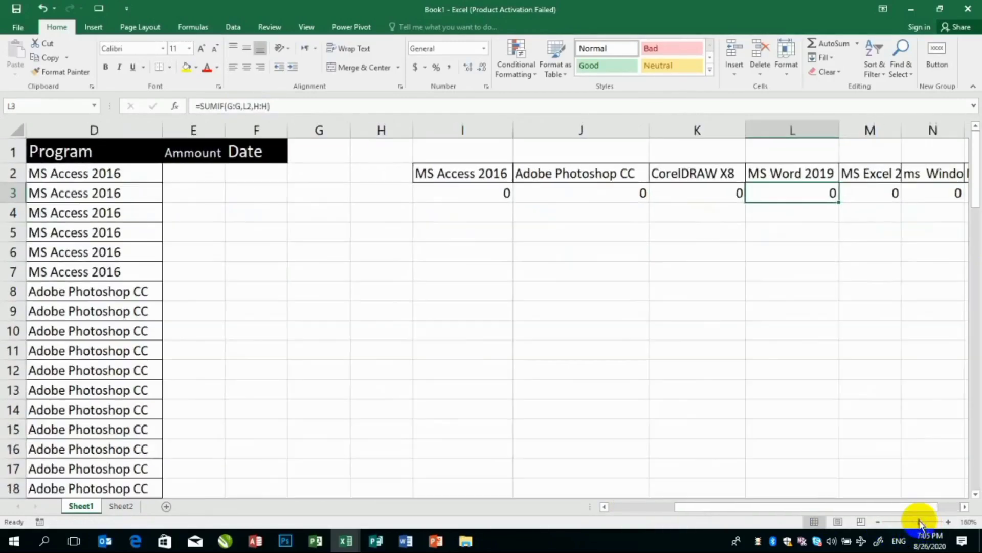
pyautogui.click(174, 174)
pyautogui.write('1000')
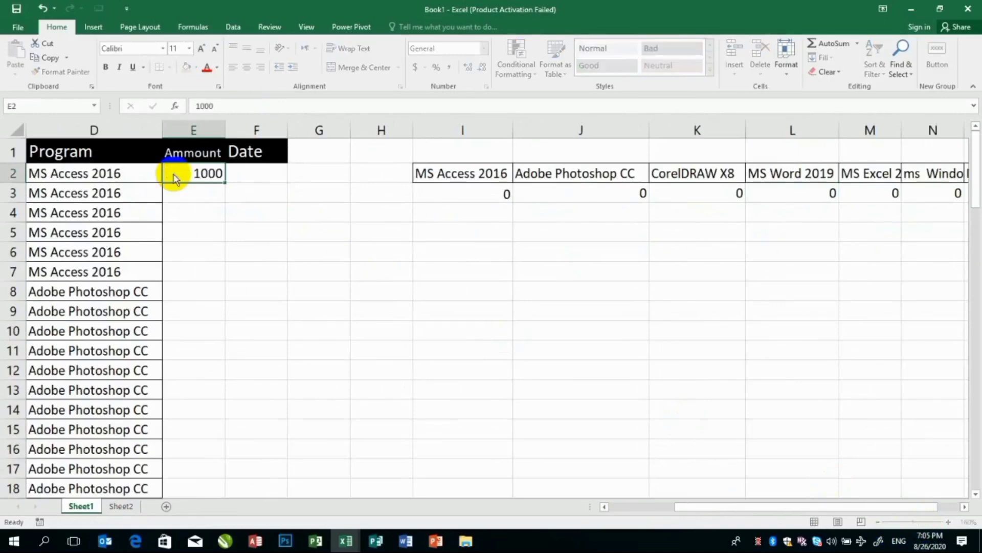
pyautogui.press('Return')
pyautogui.write('2000')
pyautogui.press('Return')
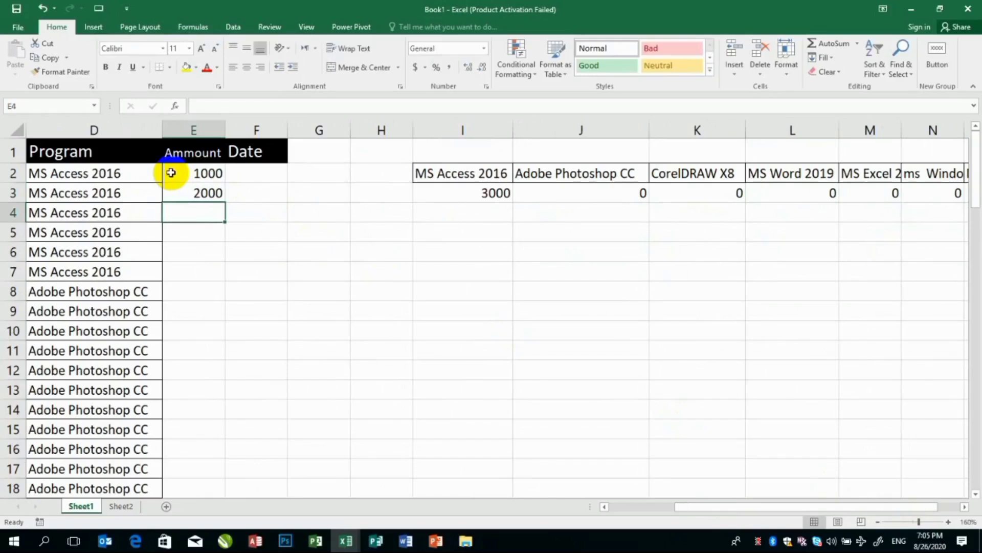
pyautogui.moveTo(172, 173); pyautogui.dragTo(173, 190)
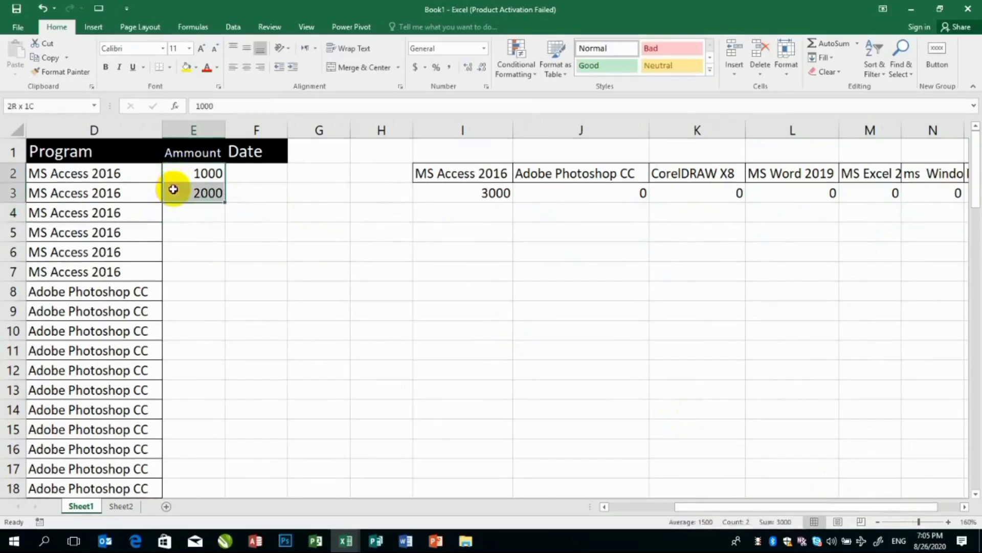
pyautogui.doubleClick(223, 202)
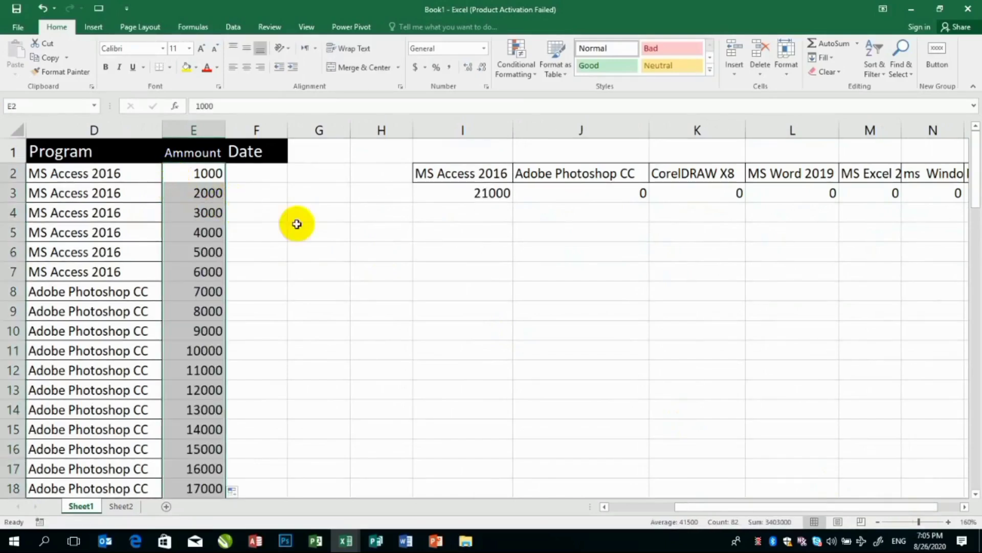
pyautogui.click(272, 233)
pyautogui.click(207, 332)
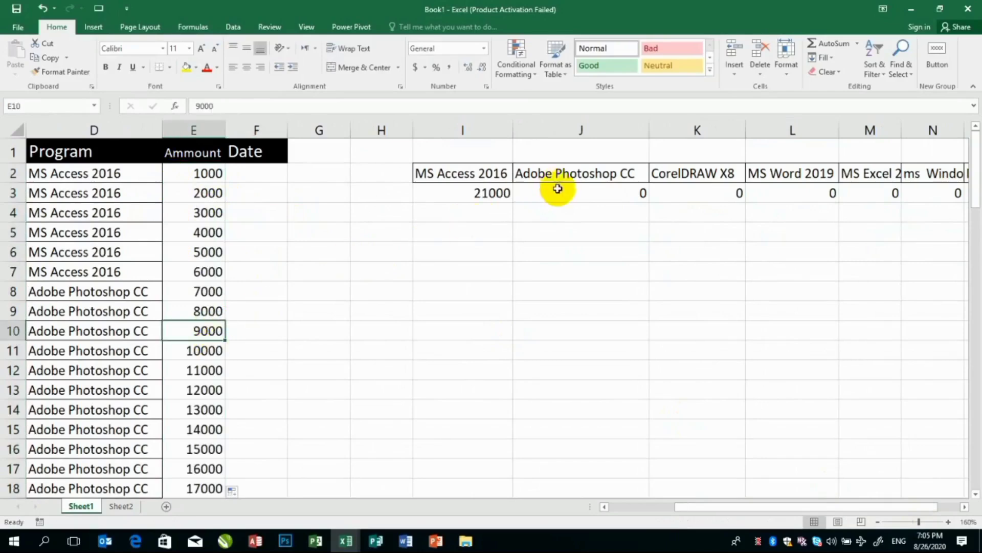
# Check the formula in J3 and make the ranges in I3's SUMIF formula absolute as $D:$D and $E:$E, keeping I2 relative.
pyautogui.click(581, 201)
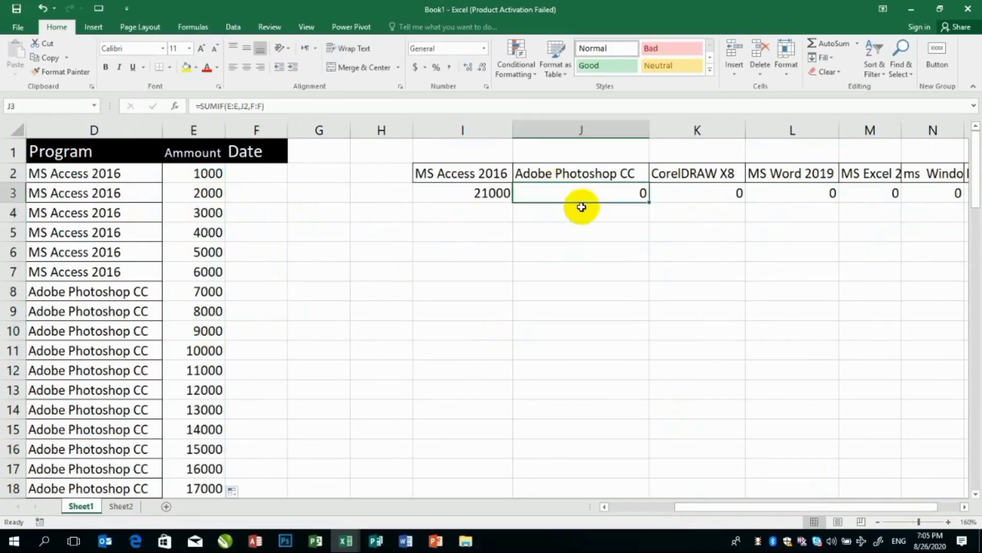
pyautogui.click(248, 107)
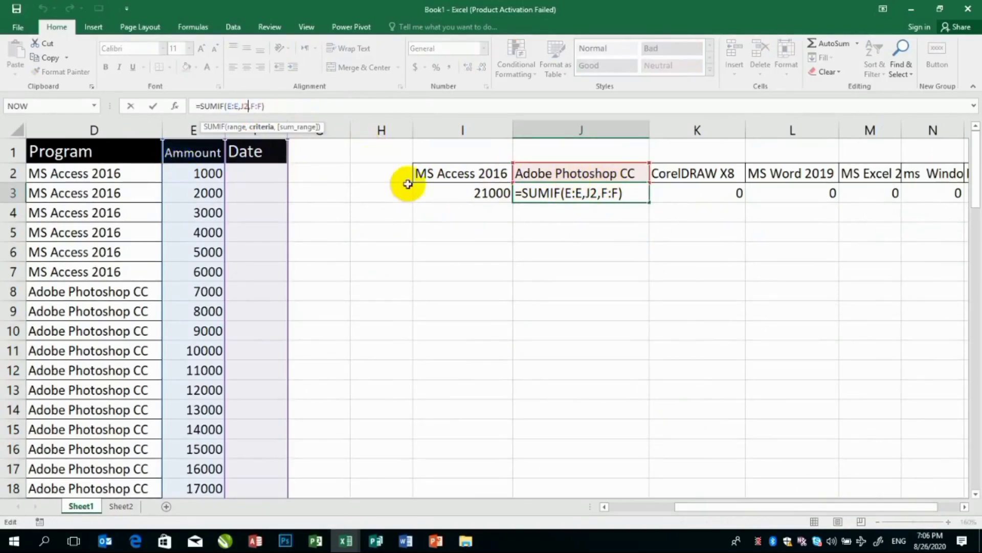
pyautogui.click(454, 165)
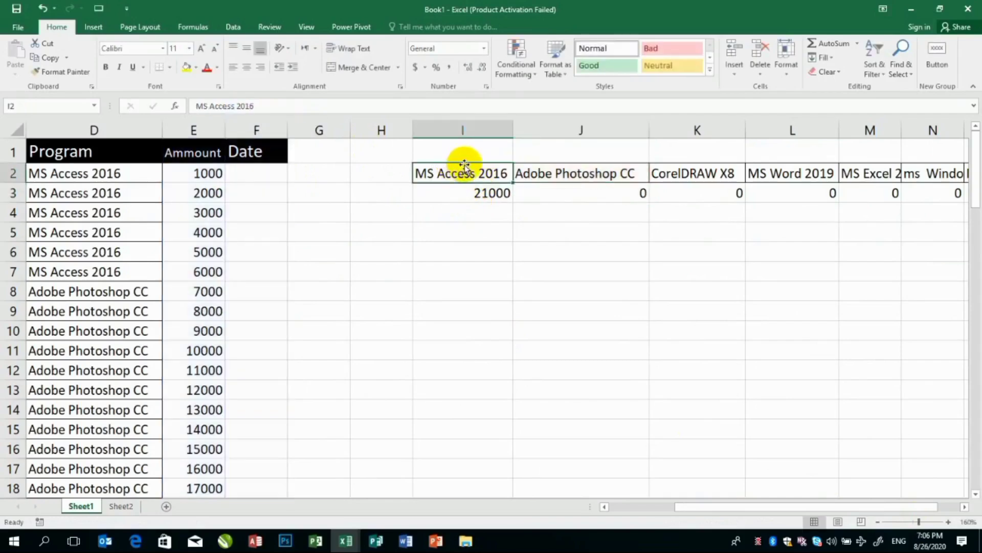
pyautogui.click(477, 193)
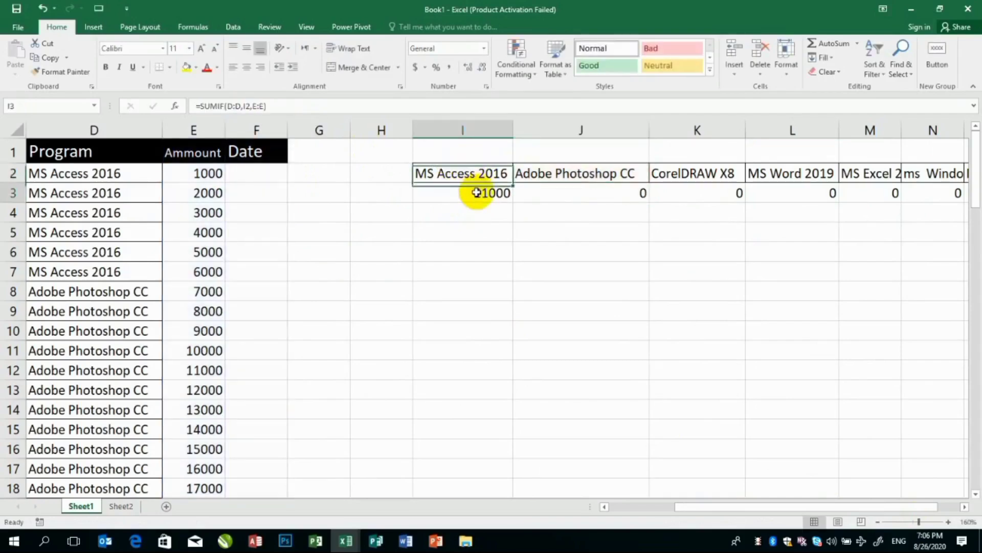
pyautogui.click(234, 106)
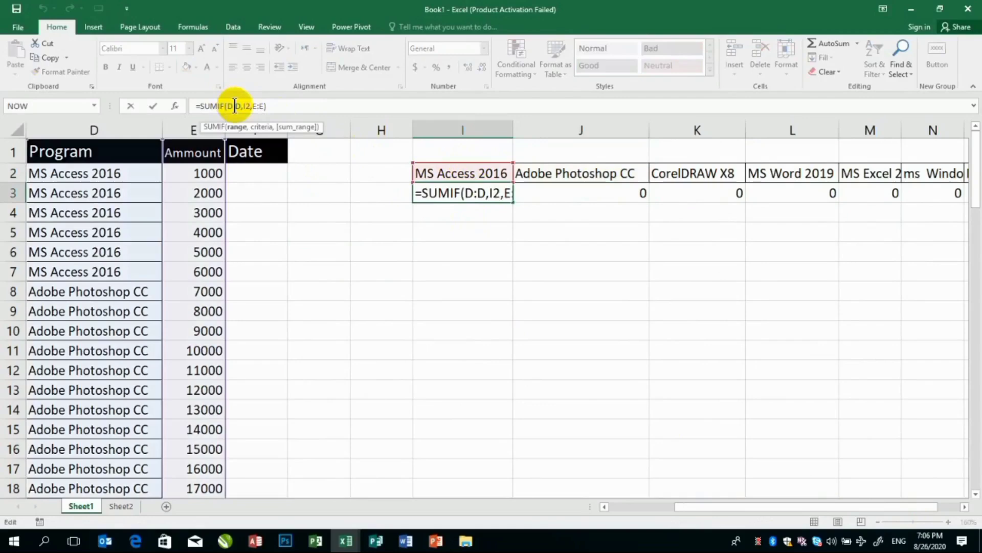
pyautogui.press('F4')
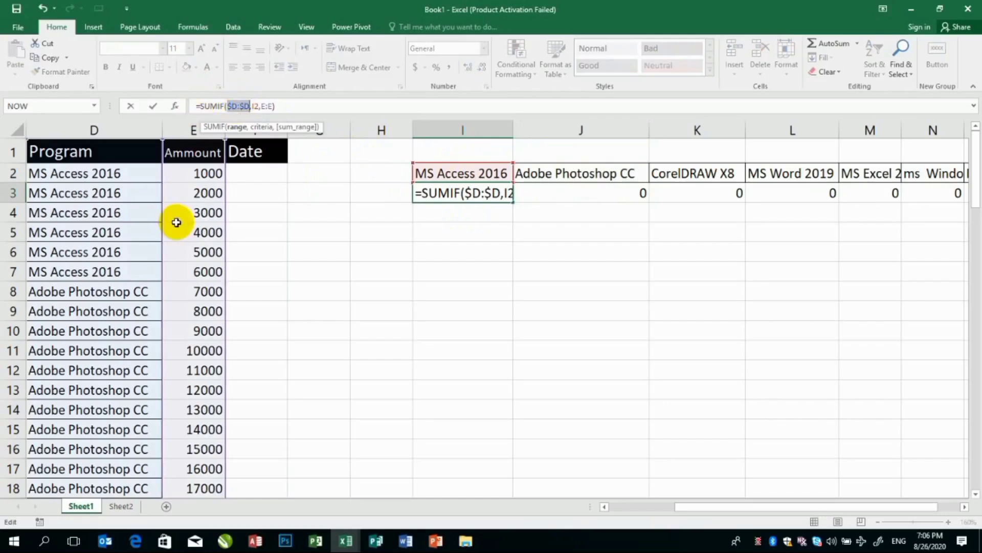
pyautogui.click(270, 106)
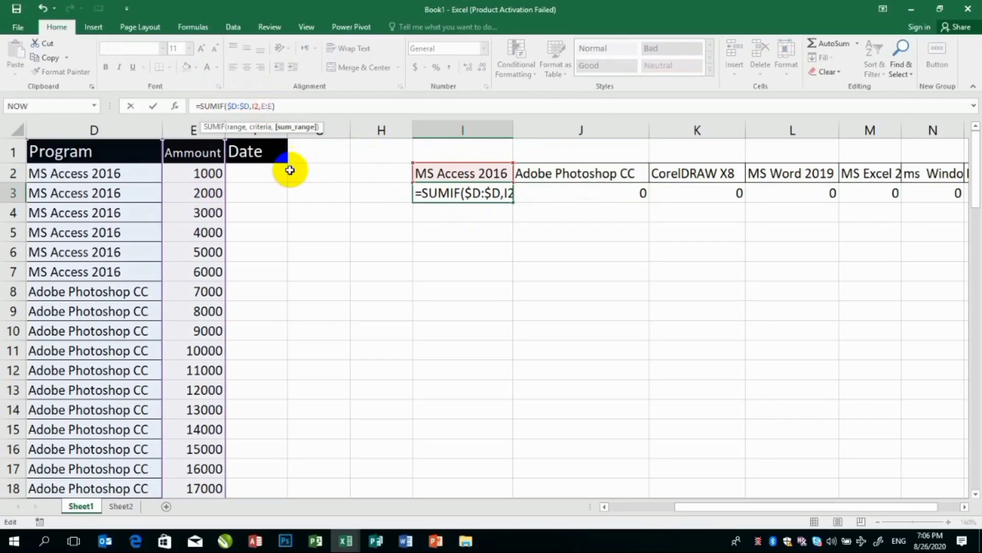
pyautogui.press('F4')
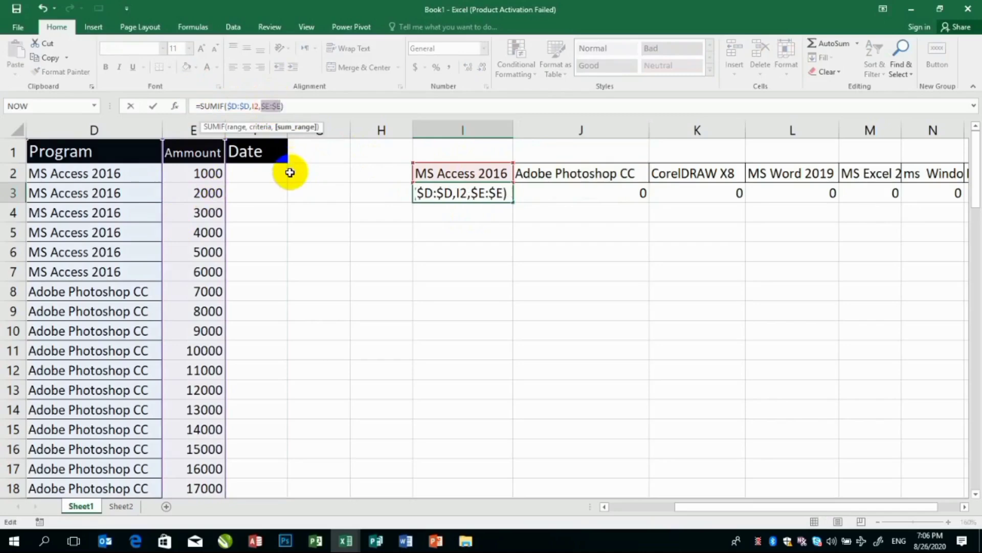
pyautogui.press('Return')
pyautogui.click(471, 193)
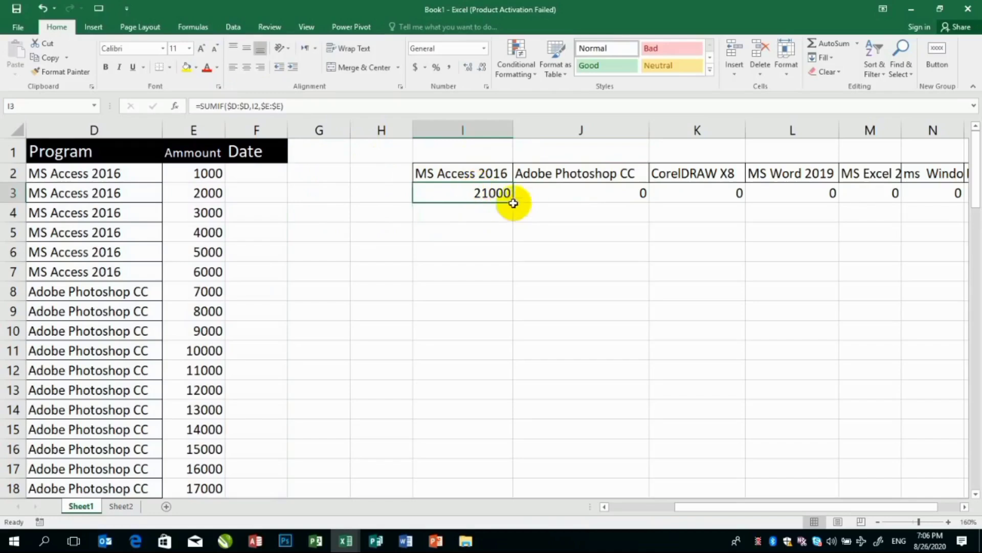
pyautogui.click(261, 107)
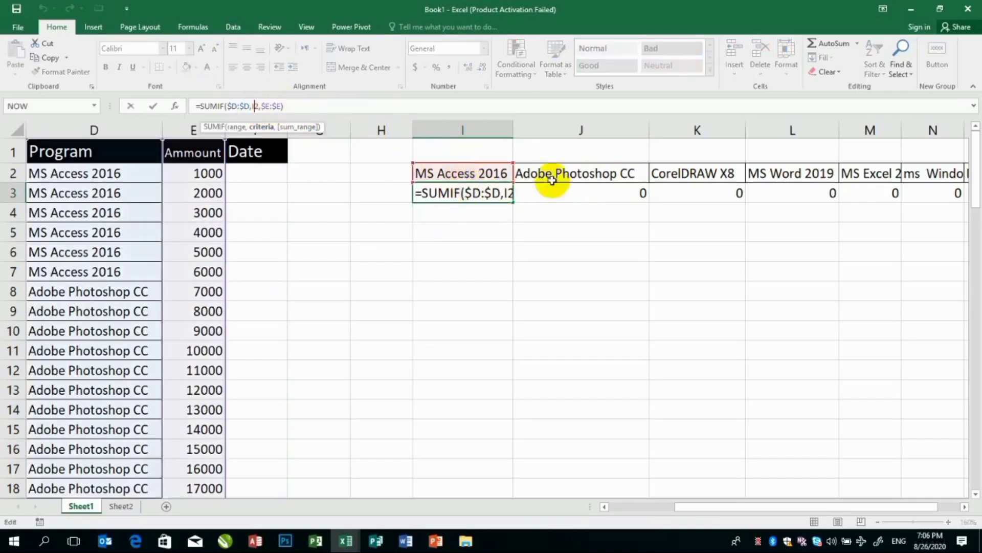
pyautogui.press('Escape')
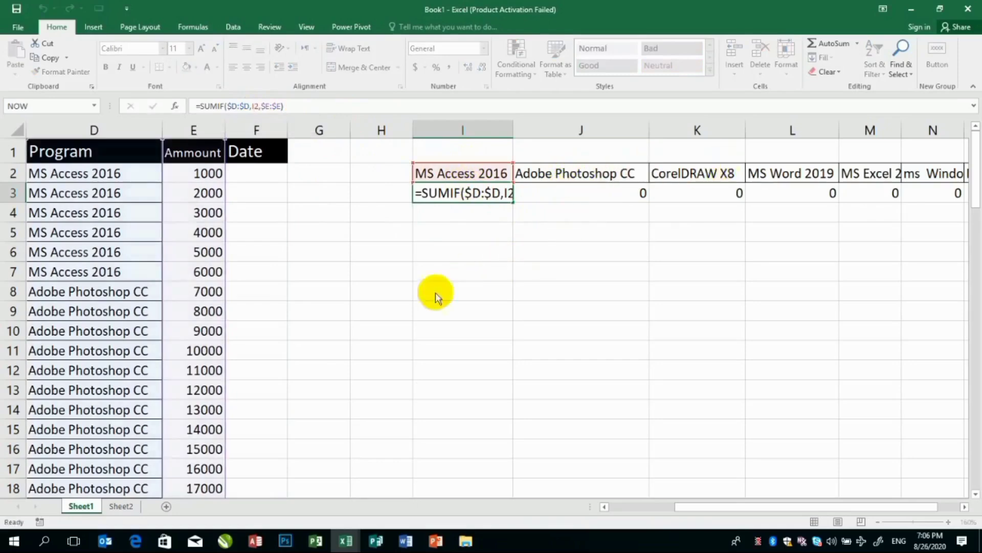
# Fill the SUMIF formula with absolute ranges from I3 across to P3 under the program names.
pyautogui.press('Return')
pyautogui.click(468, 191)
pyautogui.moveTo(512, 202); pyautogui.dragTo(841, 190)
pyautogui.click(537, 268)
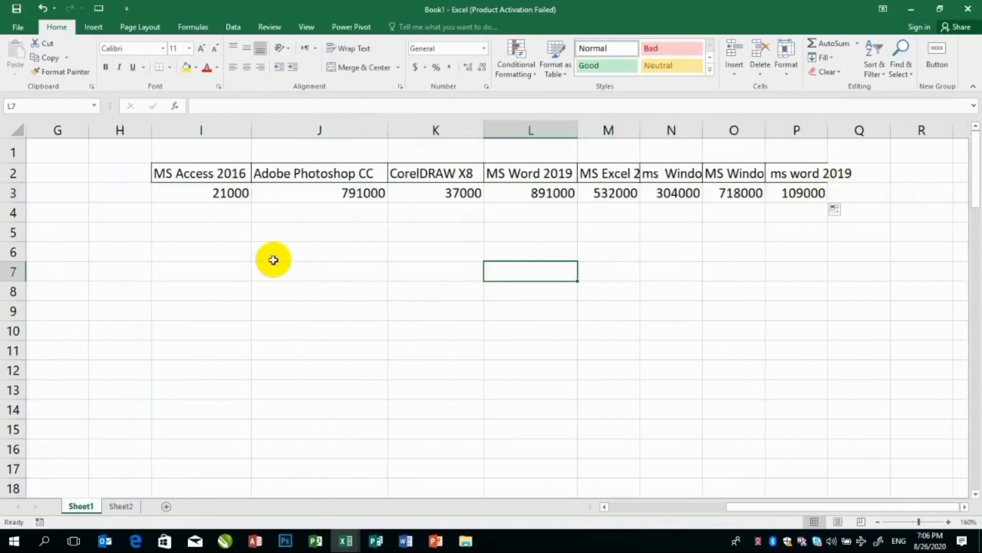
# Check the copied SUMIF formulas in row 3 from I3 through N3.
pyautogui.click(236, 193)
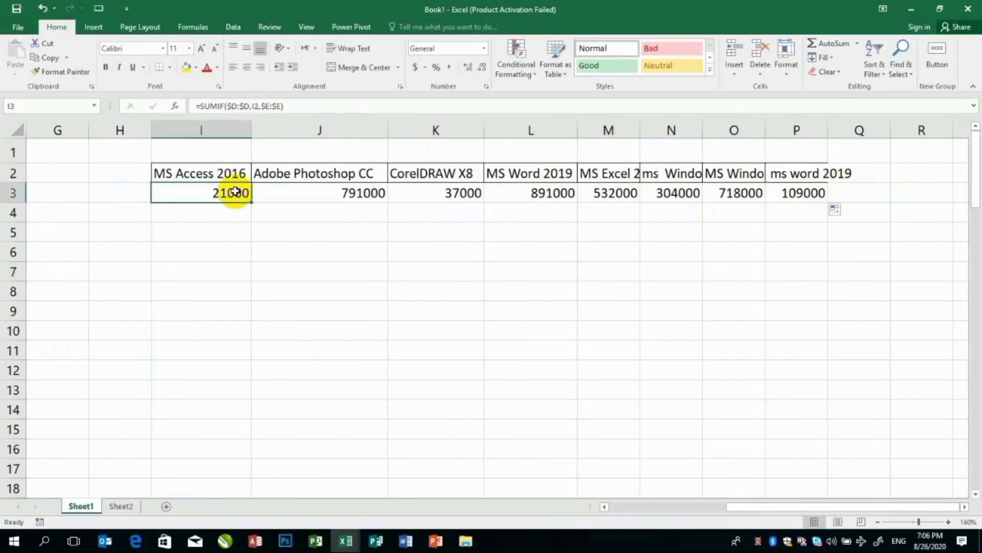
pyautogui.click(308, 199)
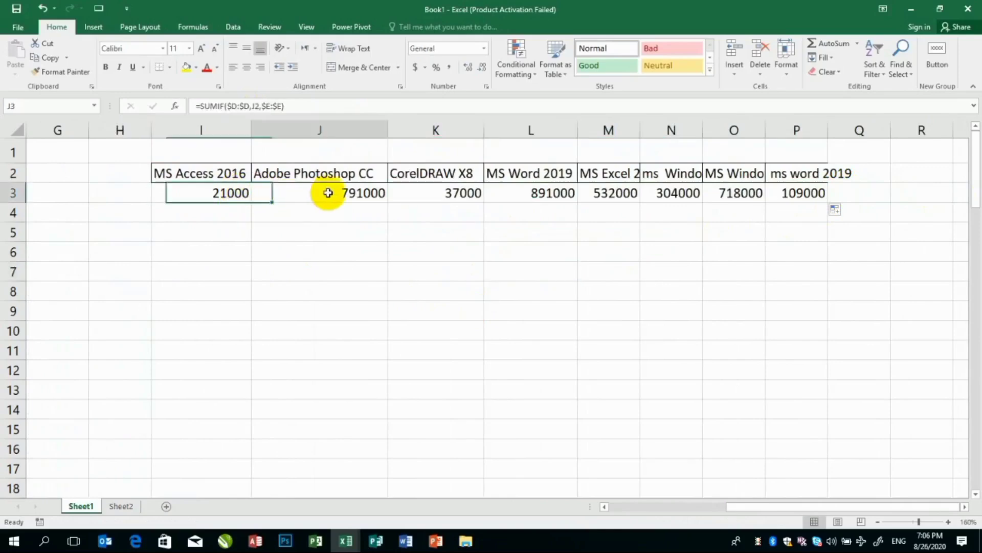
pyautogui.click(461, 187)
pyautogui.click(558, 192)
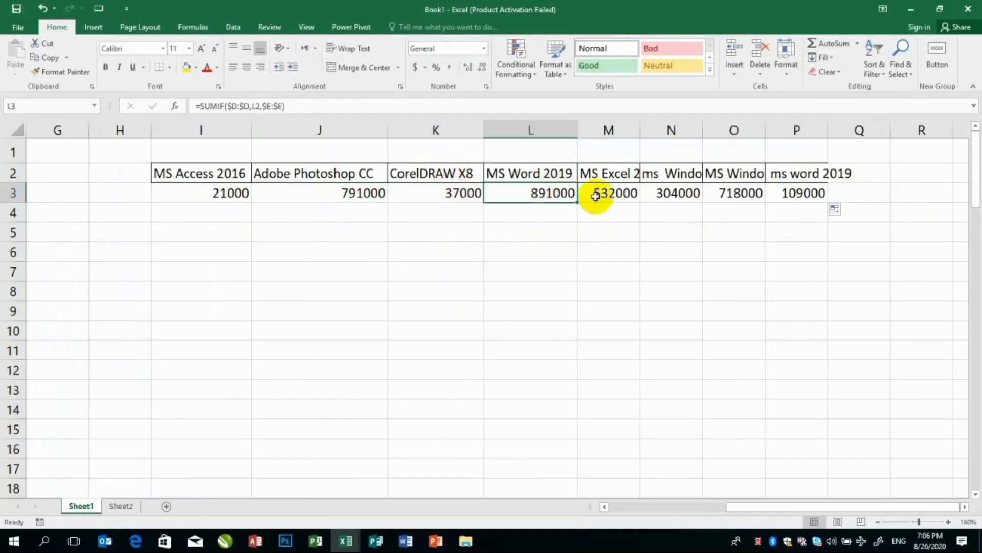
pyautogui.click(621, 191)
pyautogui.click(658, 188)
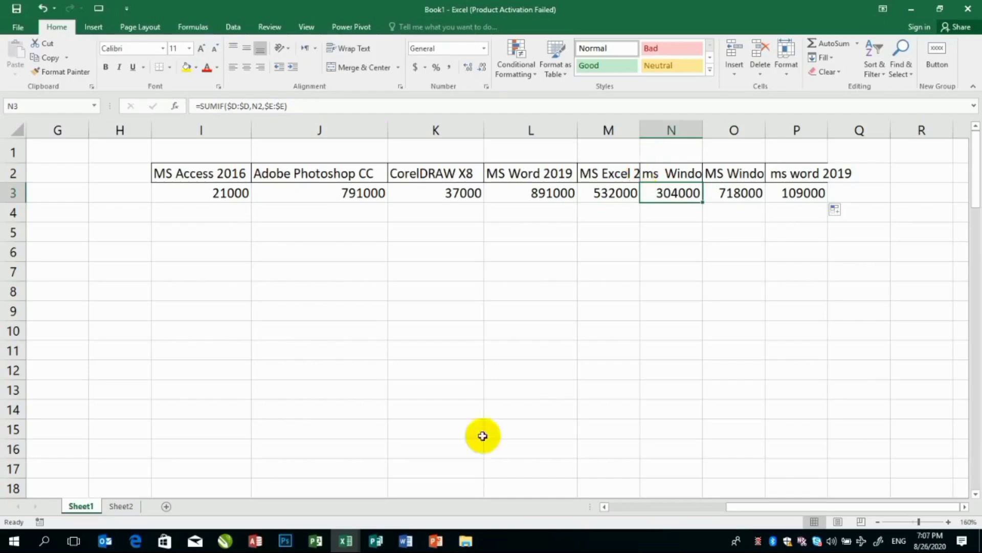
# Replace the program in D2 with پوهنیار and fill it down the Program column to D14.
pyautogui.moveTo(730, 504); pyautogui.dragTo(660, 507)
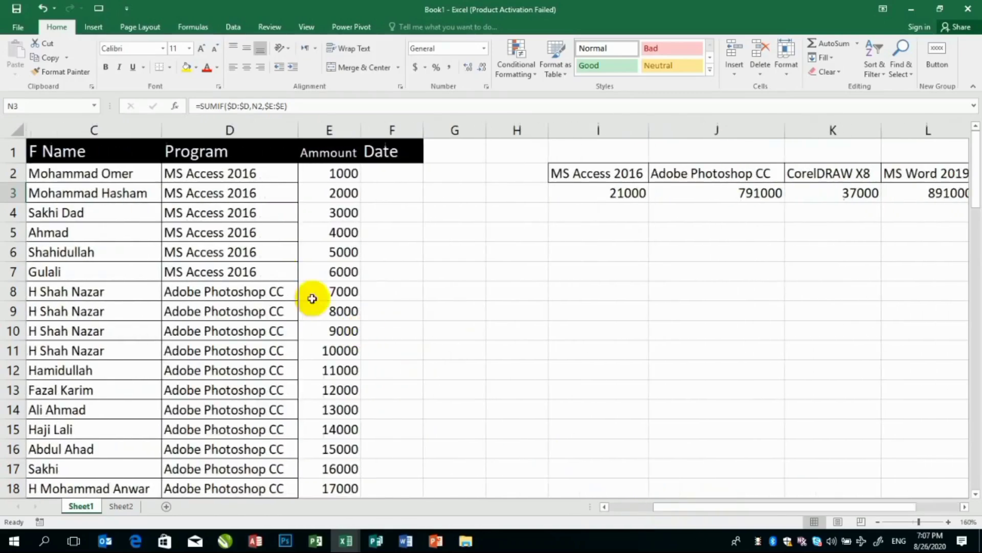
pyautogui.click(233, 174)
pyautogui.moveTo(233, 174); pyautogui.dragTo(235, 271)
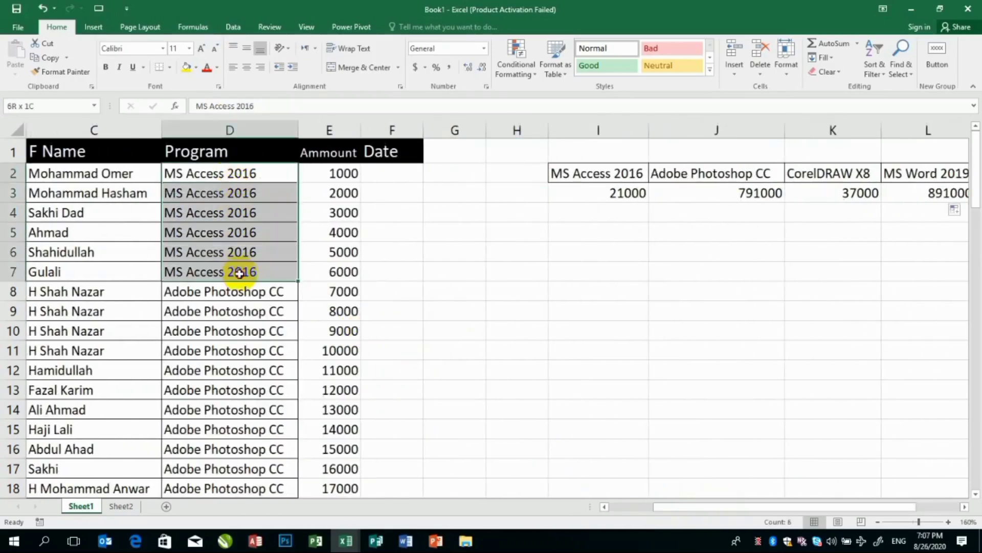
pyautogui.click(248, 174)
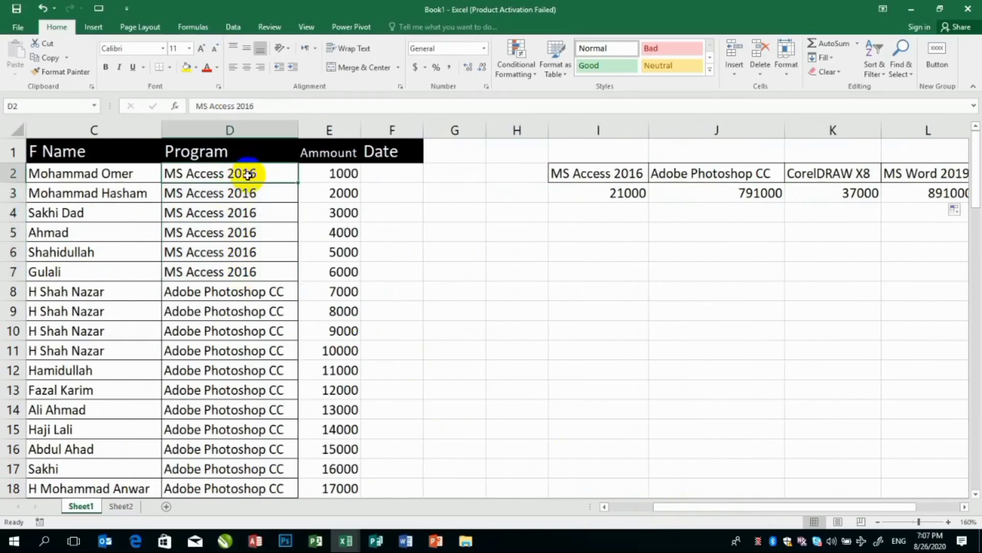
pyautogui.write('F,i')
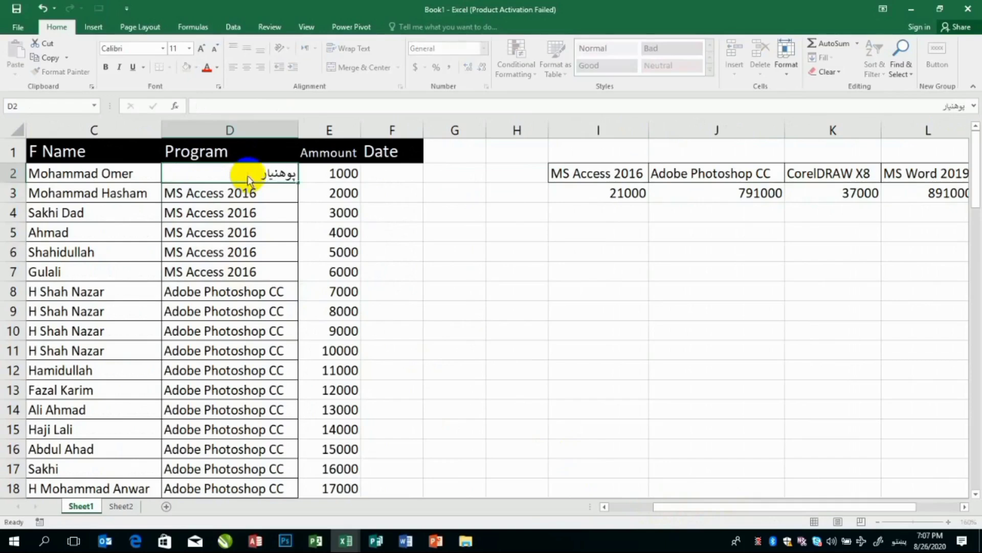
pyautogui.press('Return')
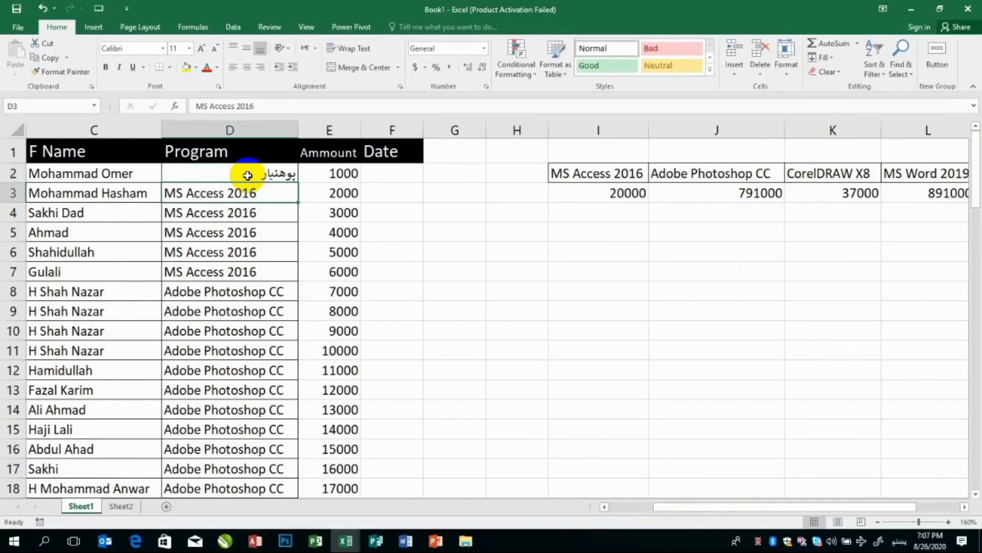
pyautogui.click(247, 175)
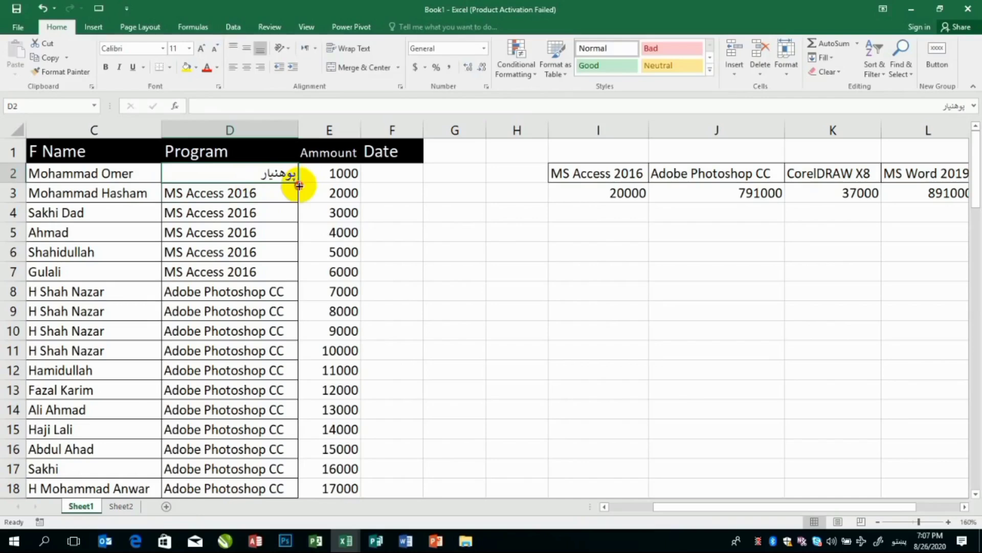
pyautogui.moveTo(299, 185); pyautogui.dragTo(259, 432)
# Enter پوهنمل in D15 and fill it down the Program column to D28.
pyautogui.click(259, 432)
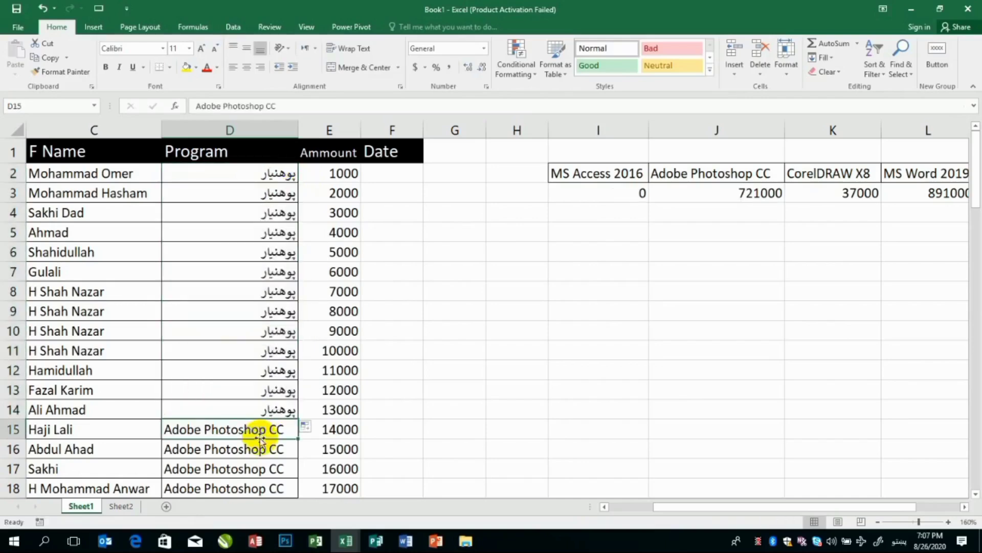
pyautogui.write('پ')
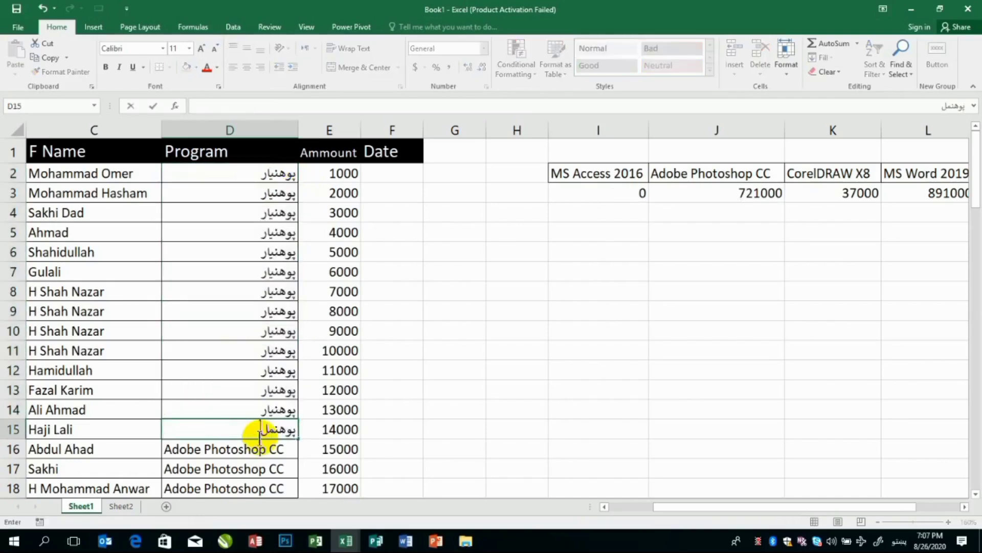
pyautogui.write('وهنمل')
pyautogui.press('Return')
pyautogui.click(271, 431)
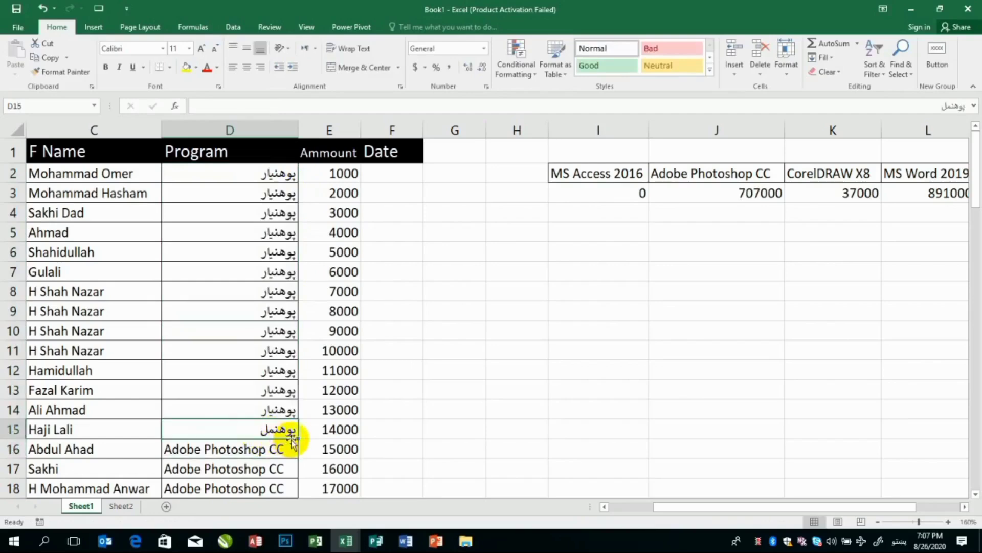
pyautogui.moveTo(299, 440)
pyautogui.mouseDown()
pyautogui.moveTo(287, 517)
pyautogui.moveTo(274, 428)
pyautogui.moveTo(265, 431)
pyautogui.mouseUp()
# Enter پوهندوی in D29 and fill it down the Program column to D41.
pyautogui.click(262, 433)
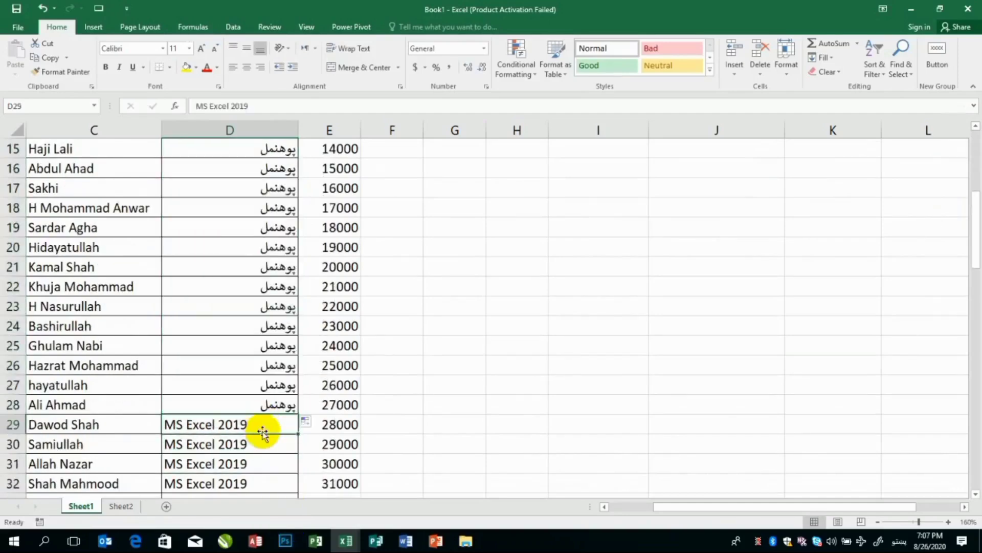
pyautogui.write('پوهندوی')
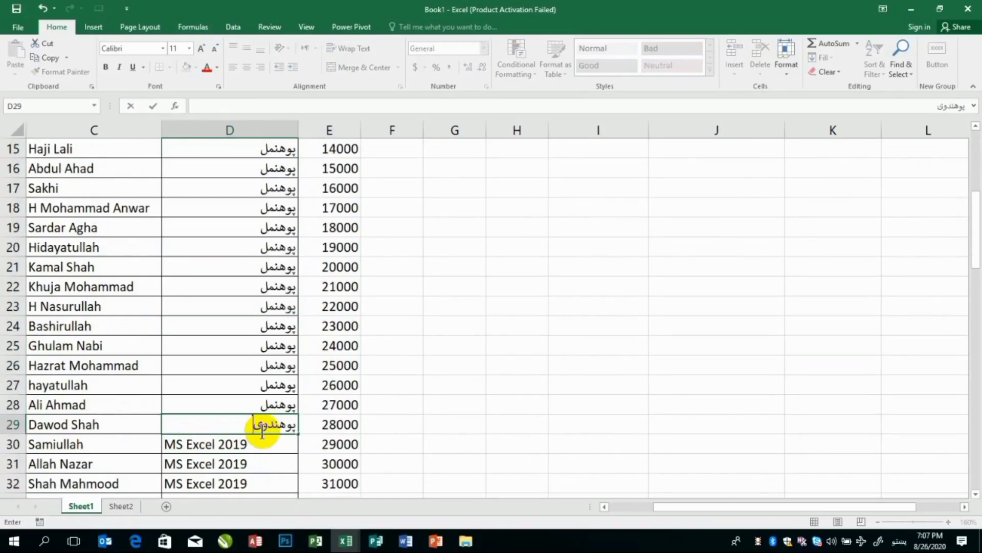
pyautogui.press('Return')
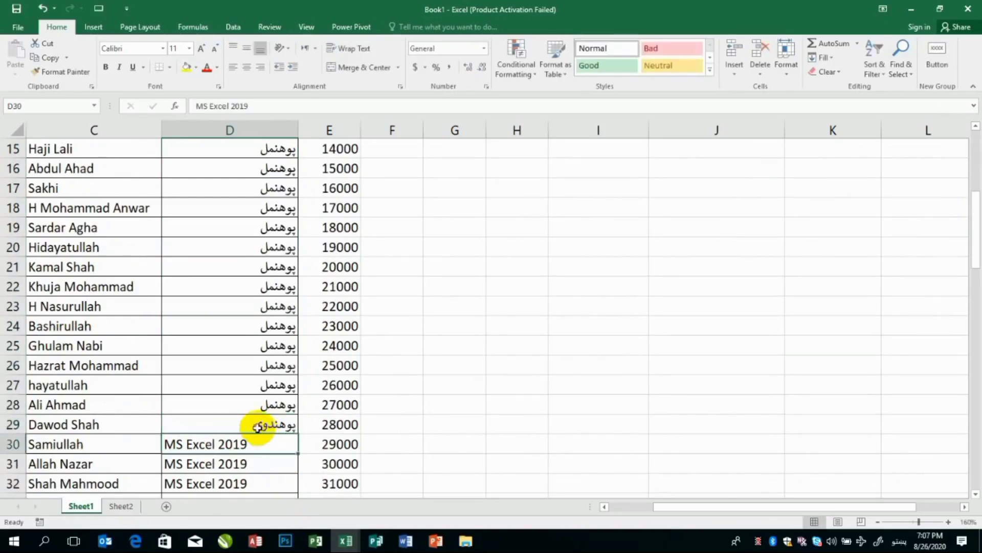
pyautogui.click(267, 427)
pyautogui.moveTo(299, 433); pyautogui.dragTo(294, 457)
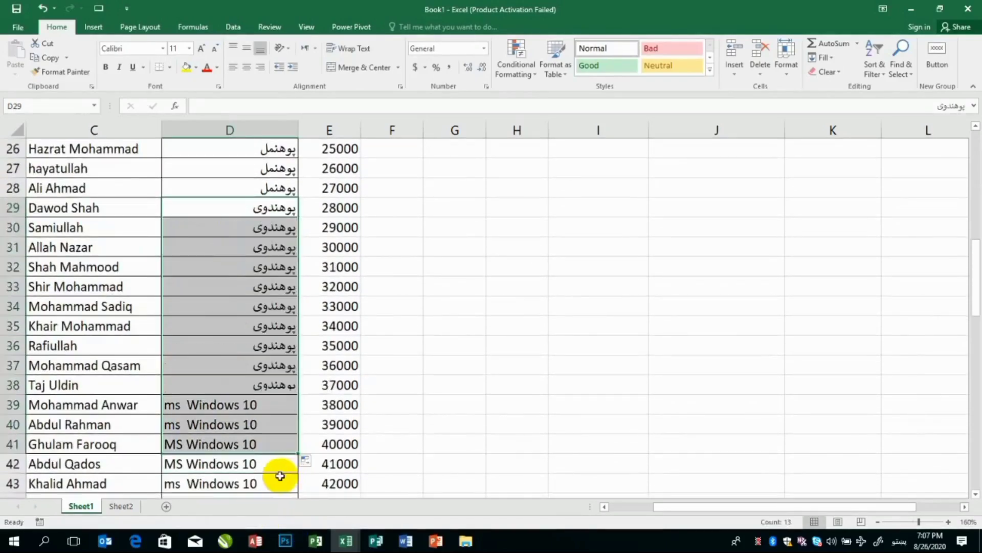
# Enter پوهنوال in D43 and copy it over the Program cells from D42 to D55.
pyautogui.click(279, 475)
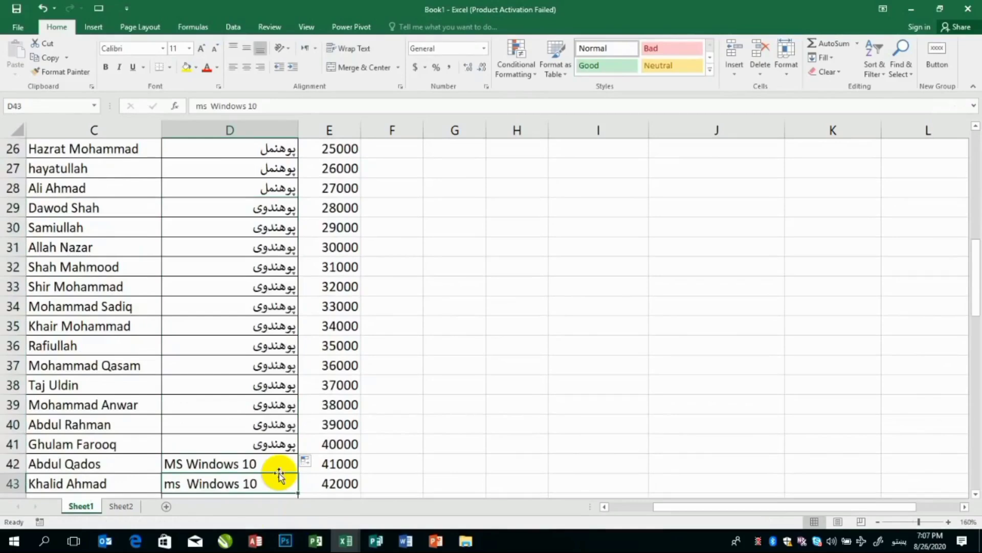
pyautogui.write('پوهنتوا')
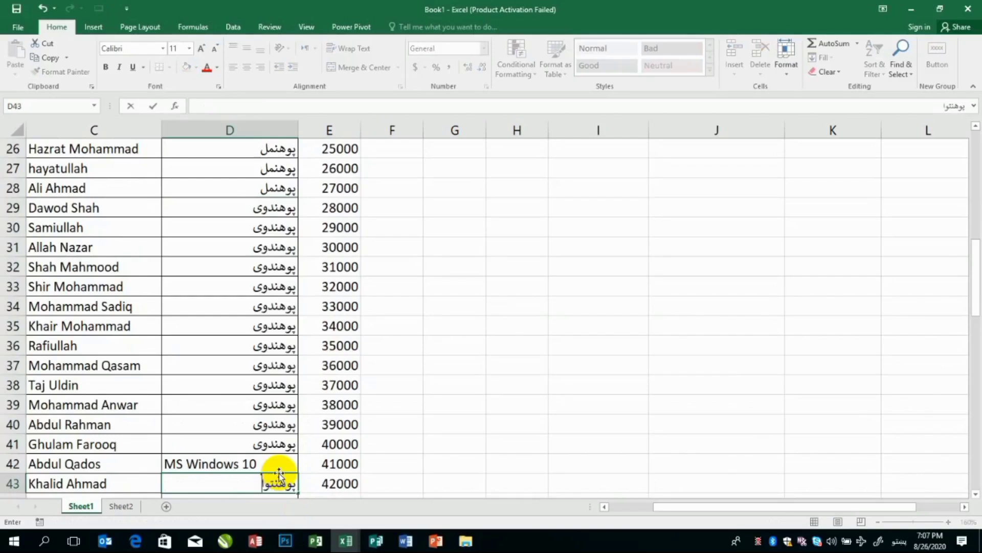
pyautogui.press('BackSpace')
pyautogui.press('Return')
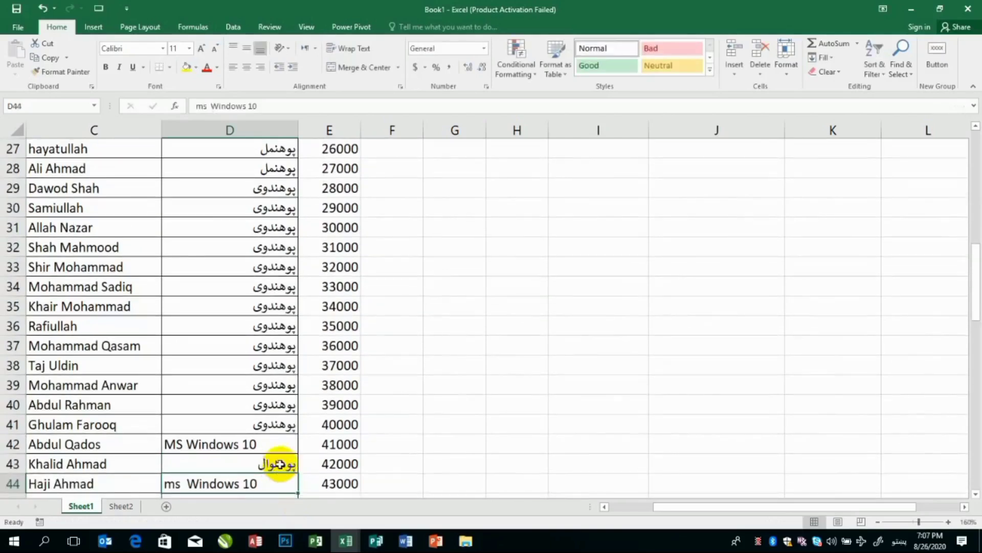
pyautogui.click(281, 463)
pyautogui.moveTo(299, 471); pyautogui.dragTo(257, 461)
# Enter پوهاند in D56 and fill it down the rest of the student list's Program column.
pyautogui.click(257, 461)
pyautogui.write('پوهاند')
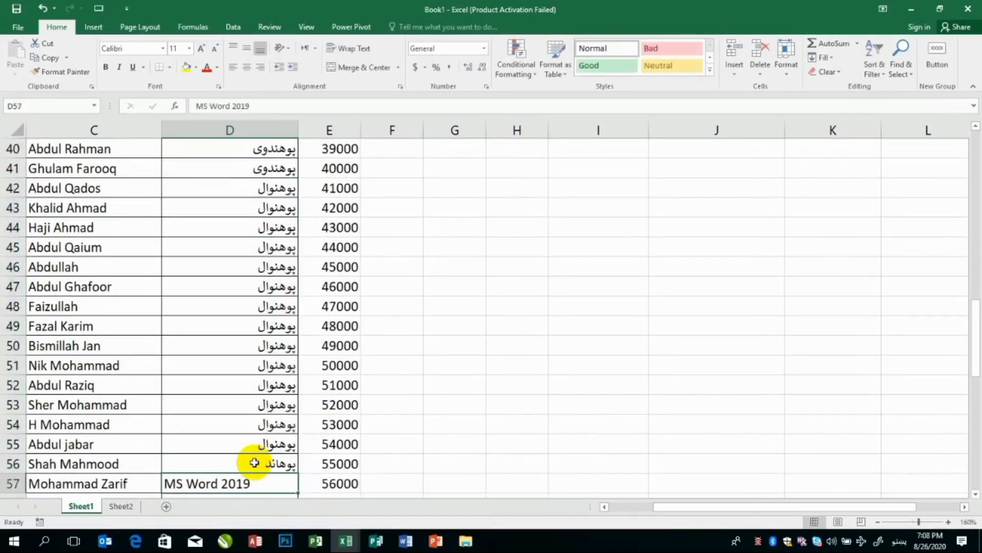
pyautogui.moveTo(297, 473); pyautogui.dragTo(337, 472)
# Replace the summary headings with پوهنیار in I2 and پوهنمل in J2.
pyautogui.scroll(20, 337, 472)
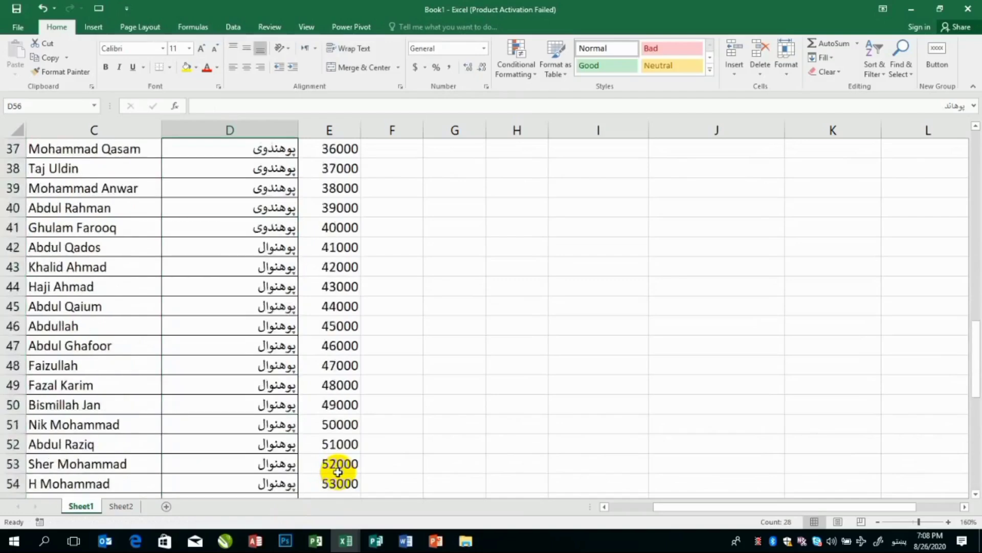
pyautogui.click(629, 176)
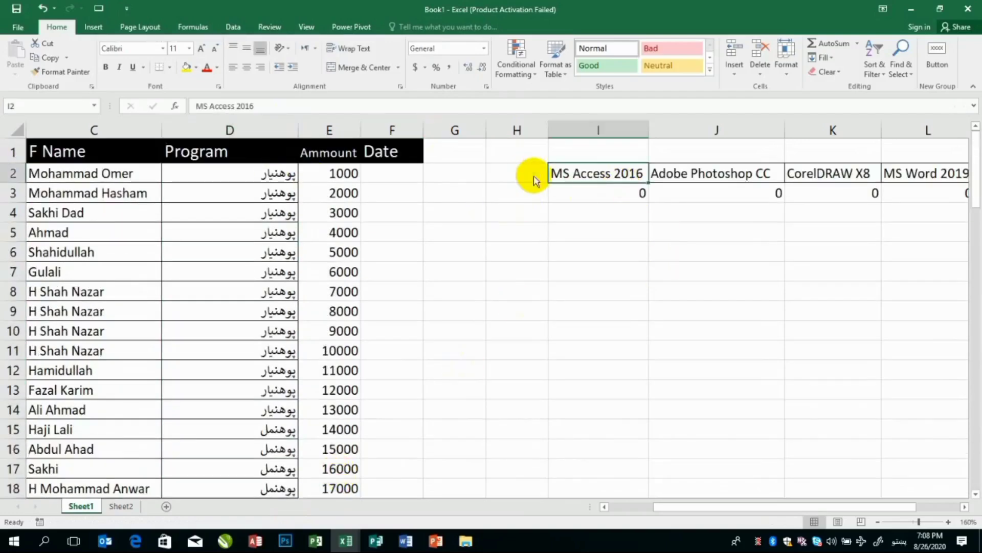
pyautogui.write('پوهنیار')
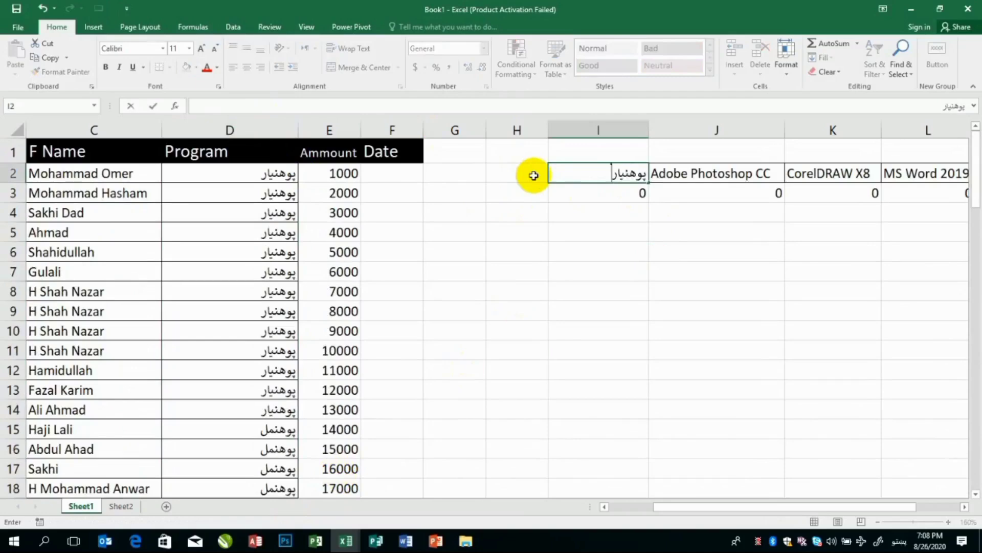
pyautogui.press('Tab')
pyautogui.write('پوهن')
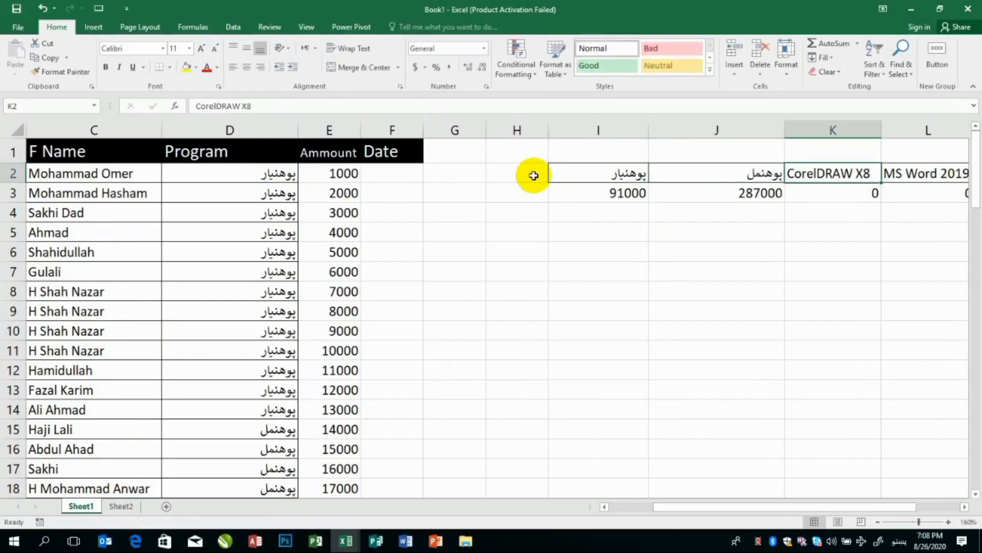
# Replace the summary heading in K2 with پوهندوی, spelled with the same final letter as in the Program column.
pyautogui.write('پوهندوي')
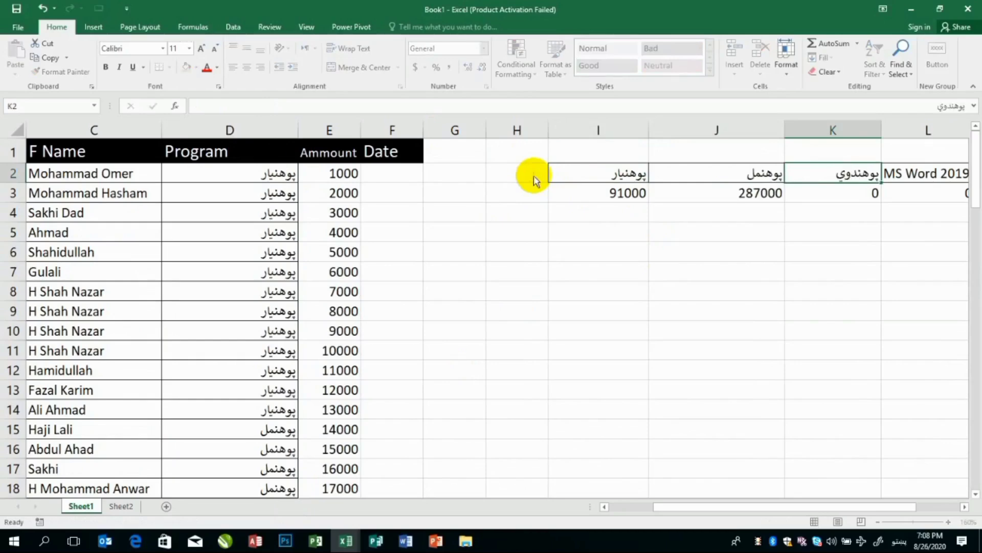
pyautogui.press('Tab')
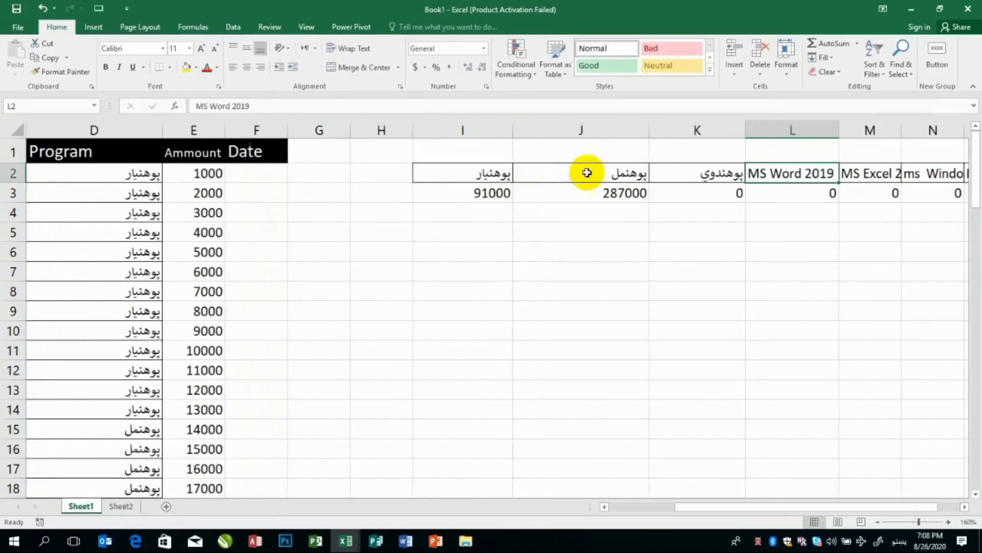
pyautogui.doubleClick(691, 170)
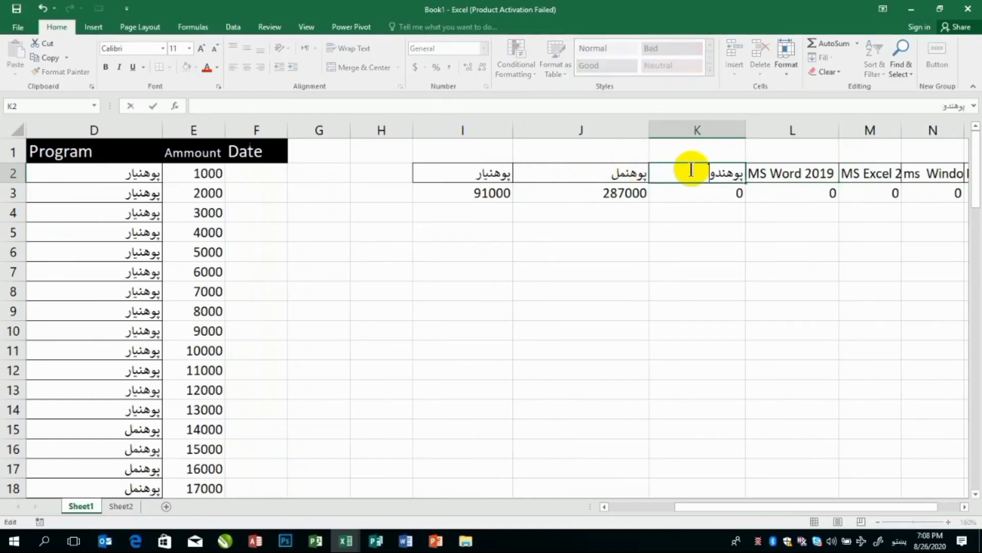
pyautogui.press('Tab')
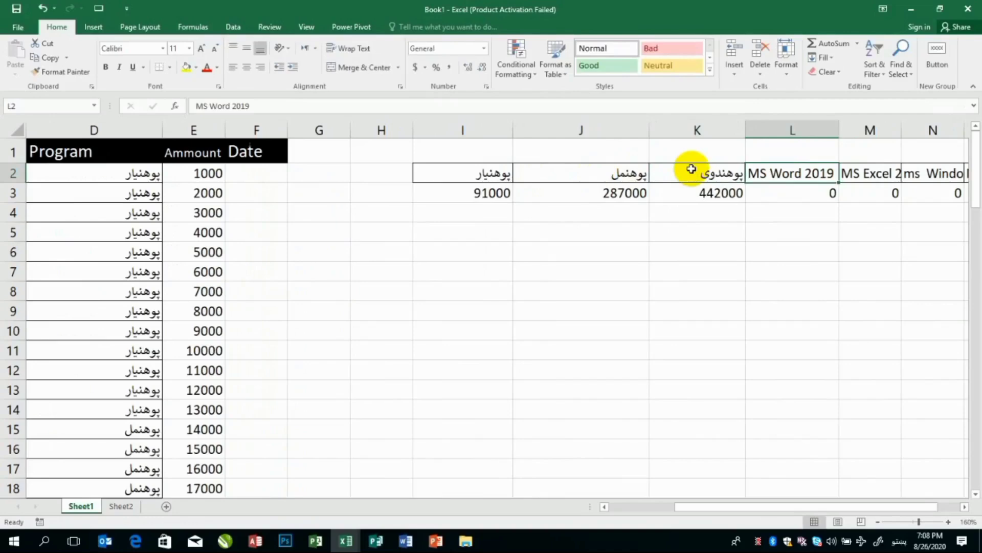
# Replace the summary headings with پوهنوال in L2 and پوهاند in M2.
pyautogui.write('پوهنوال')
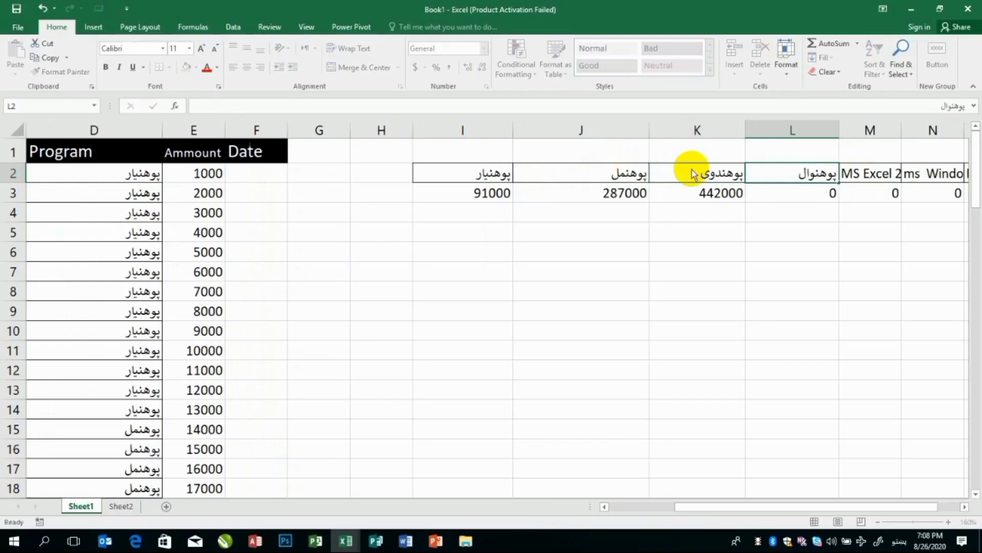
pyautogui.press('Tab')
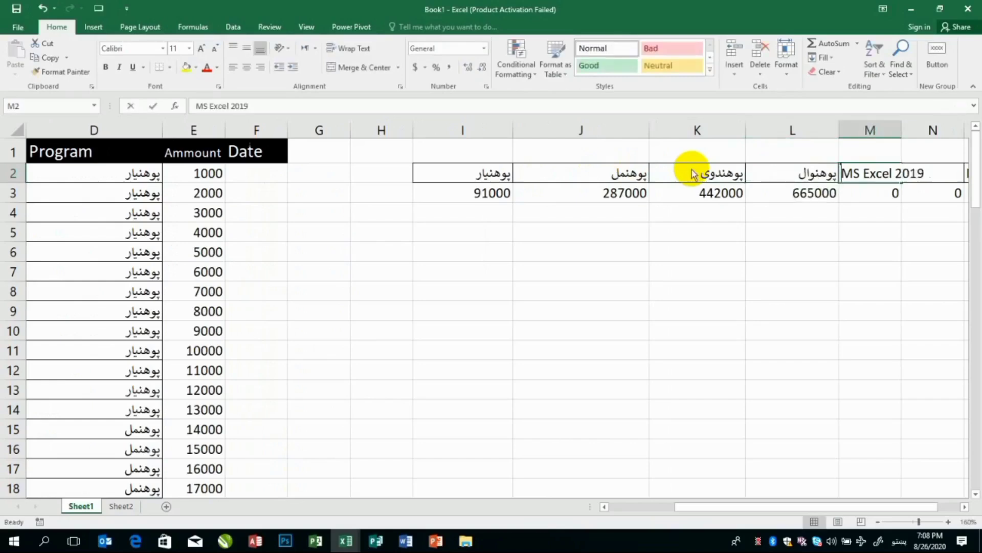
pyautogui.write('پوهن')
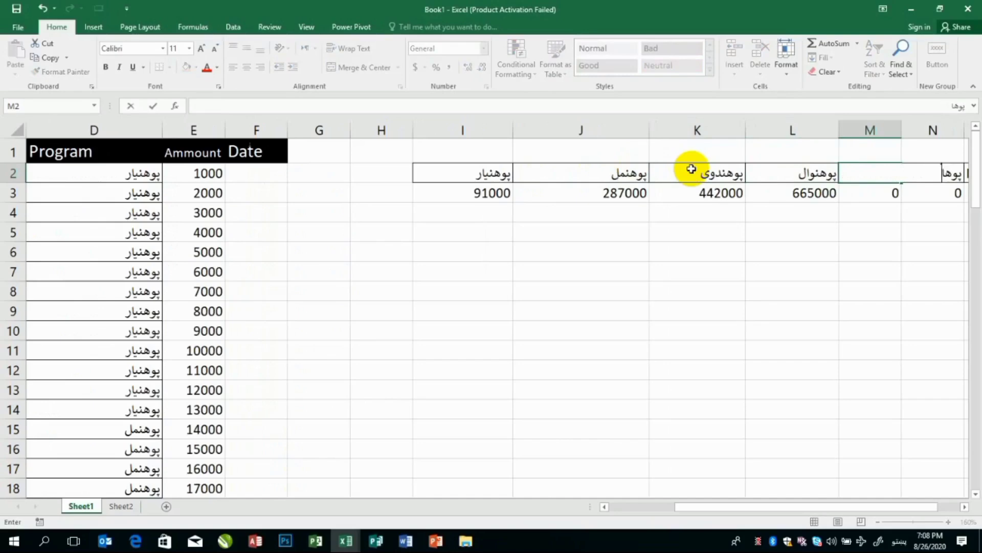
pyautogui.write('د')
pyautogui.press('Return')
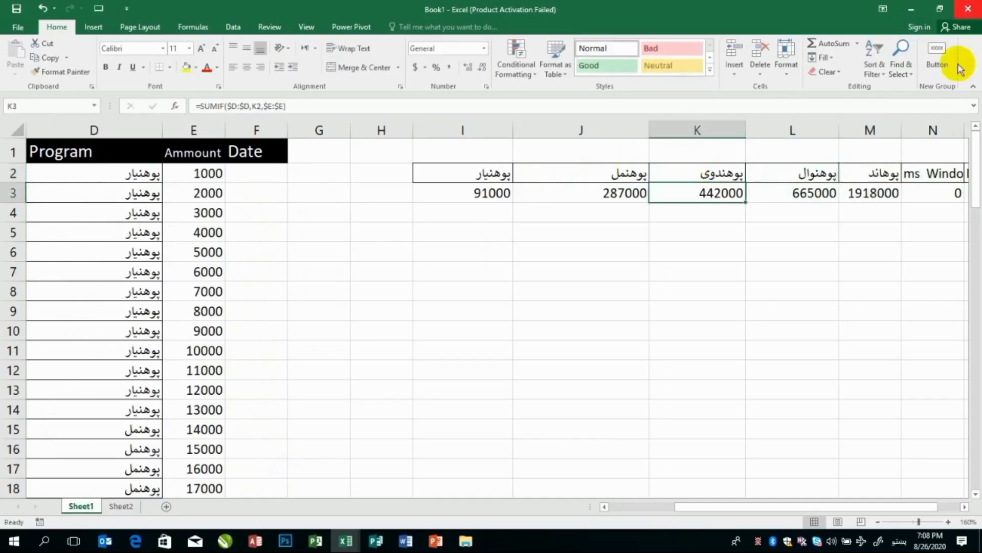
# Clear the leftover summary cells N1:Q4 and label the totals row معاشات in H3.
pyautogui.moveTo(927, 161); pyautogui.dragTo(930, 212)
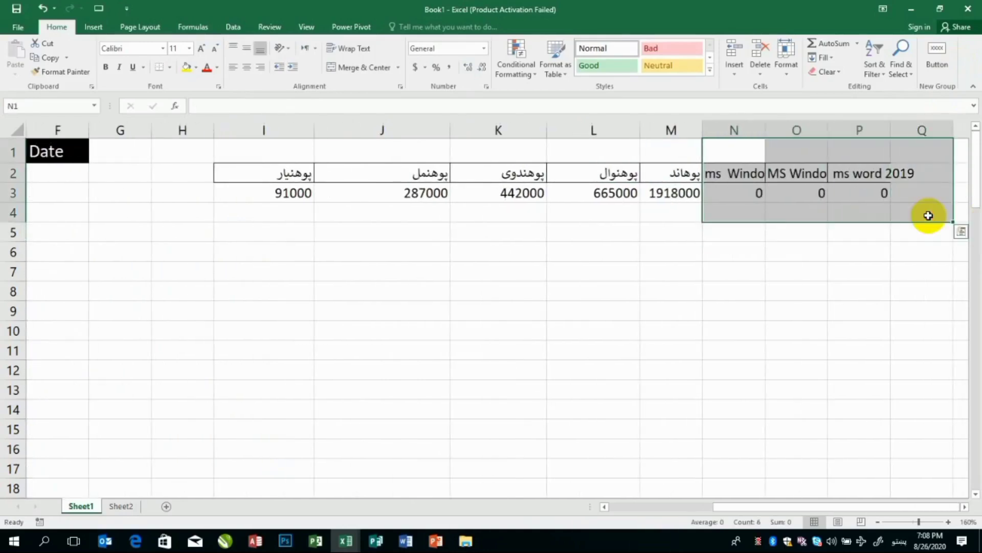
pyautogui.press('Delete')
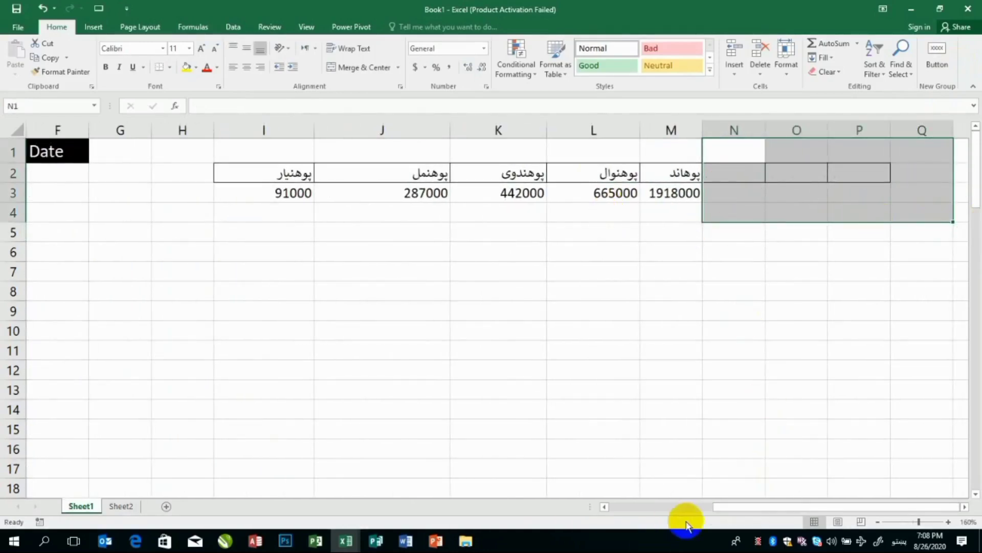
pyautogui.click(736, 504)
pyautogui.moveTo(735, 504); pyautogui.dragTo(712, 508)
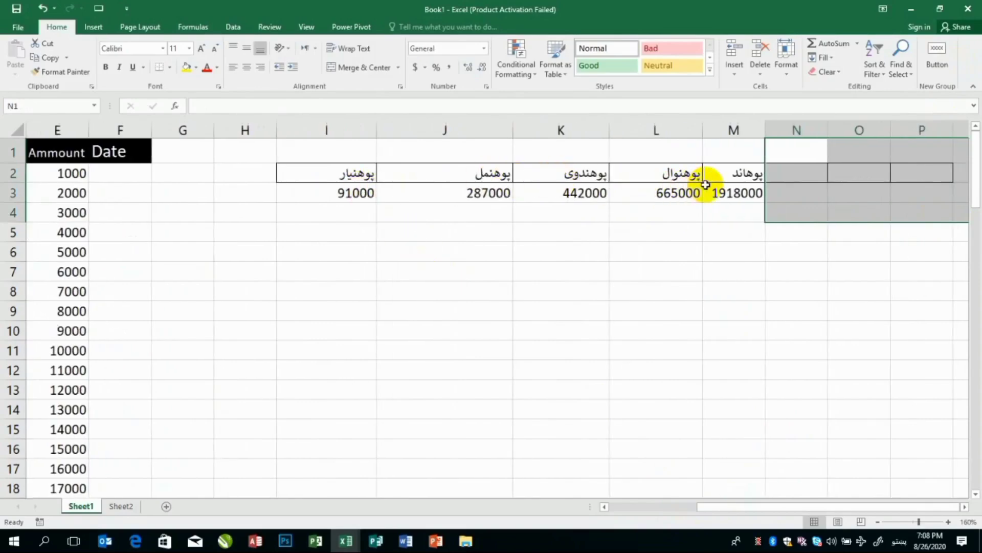
pyautogui.click(256, 192)
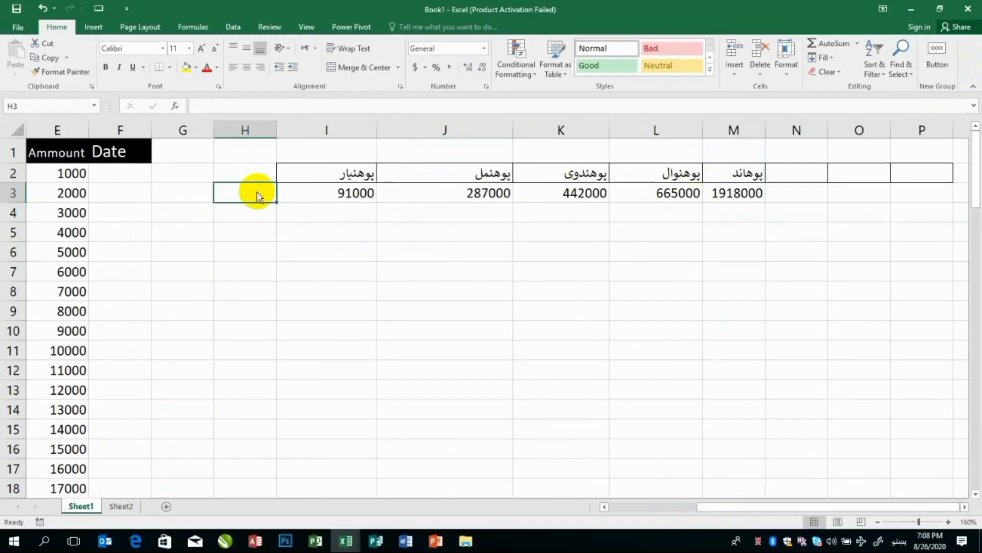
pyautogui.write('معاشات')
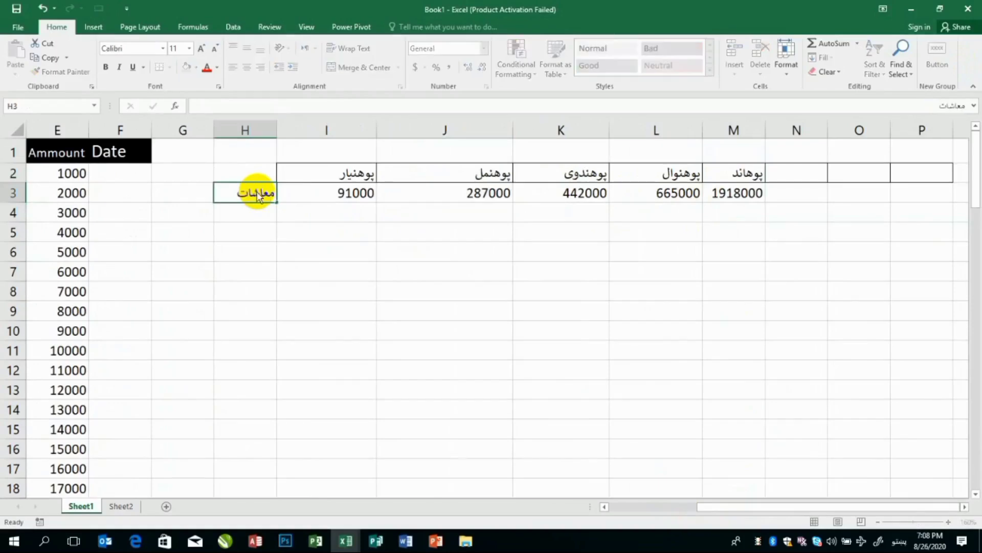
pyautogui.press('Return')
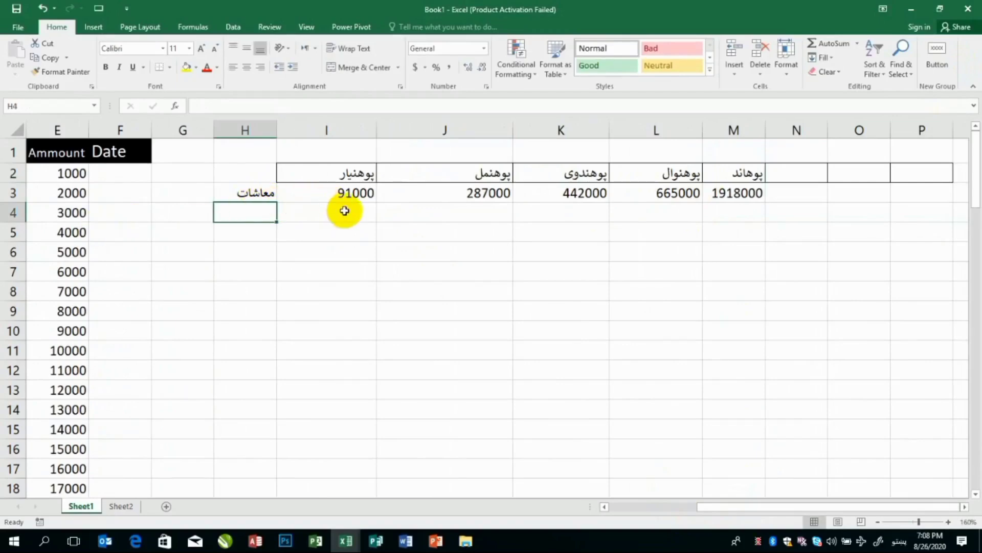
# Enter =COUNTIF($D:$D,I2) in I4 to count the پوهنیار entries, with the Program column as an absolute range.
pyautogui.click(310, 211)
pyautogui.write('=')
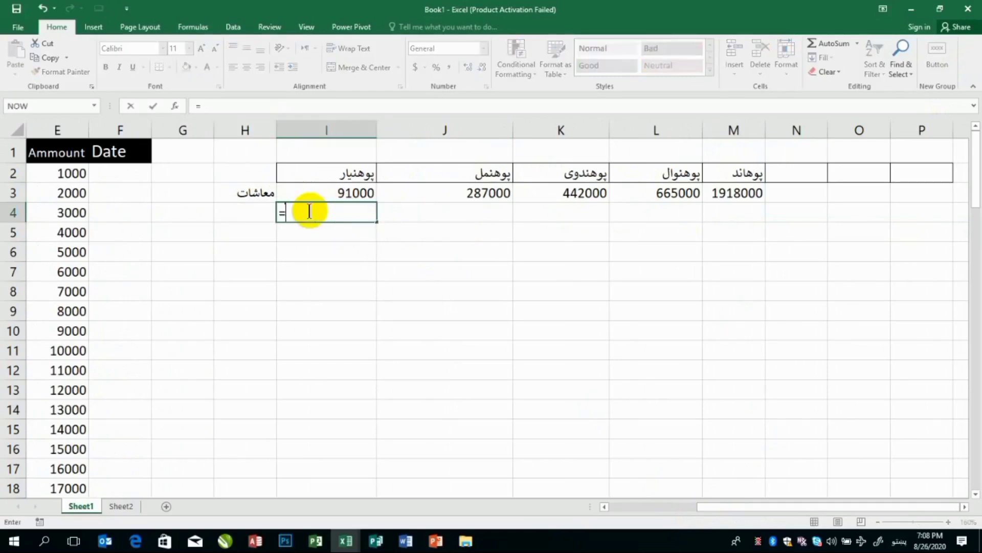
pyautogui.write('counti')
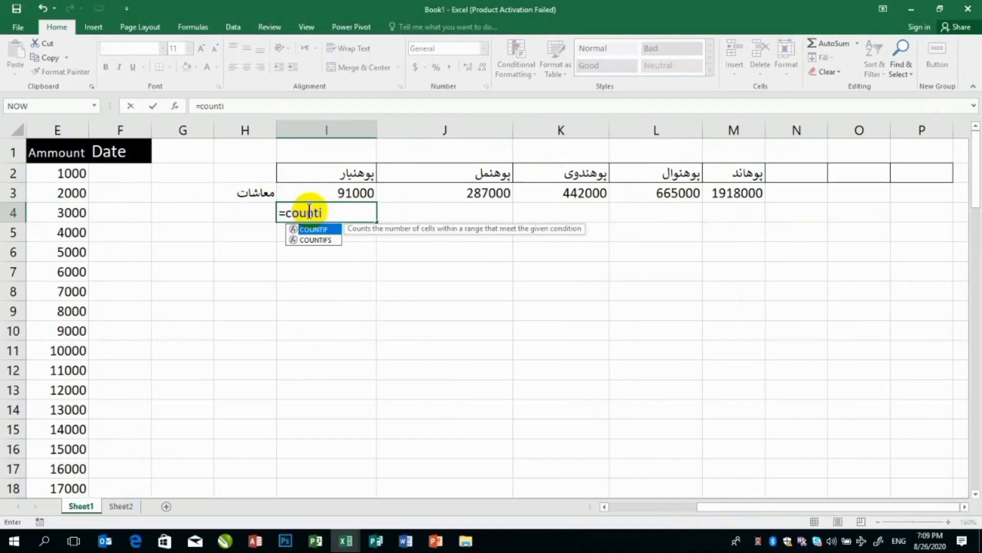
pyautogui.write('f(')
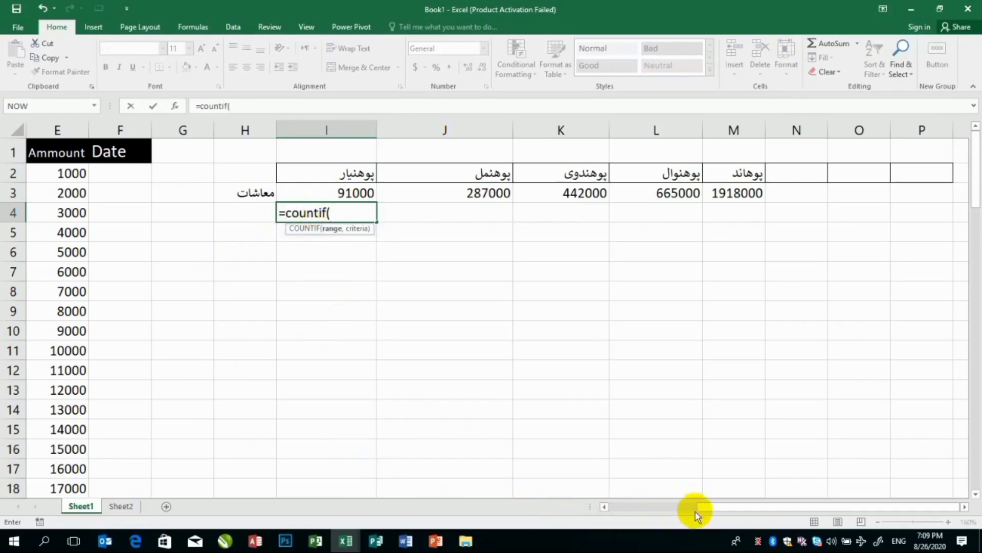
pyautogui.moveTo(702, 505); pyautogui.dragTo(677, 504)
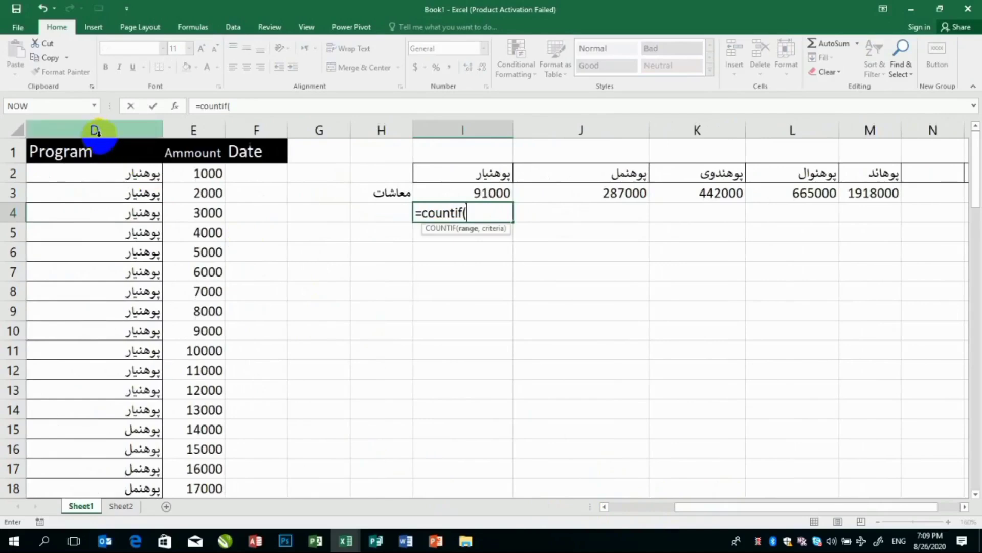
pyautogui.click(126, 131)
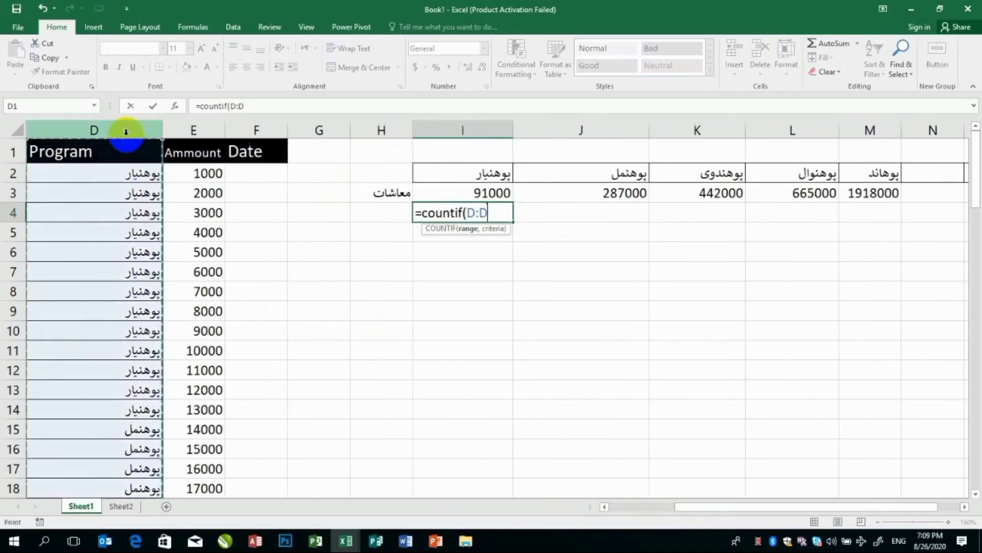
pyautogui.write(',')
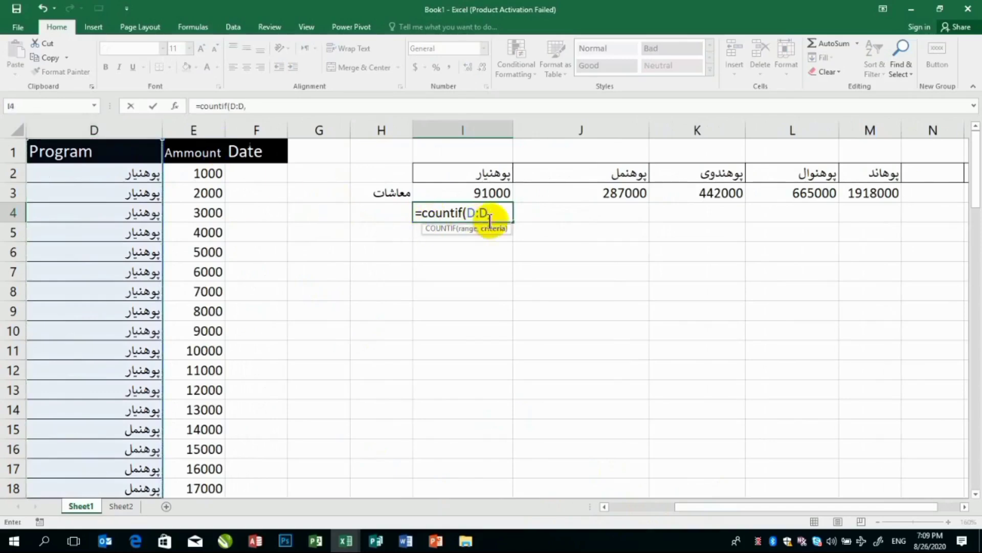
pyautogui.click(483, 176)
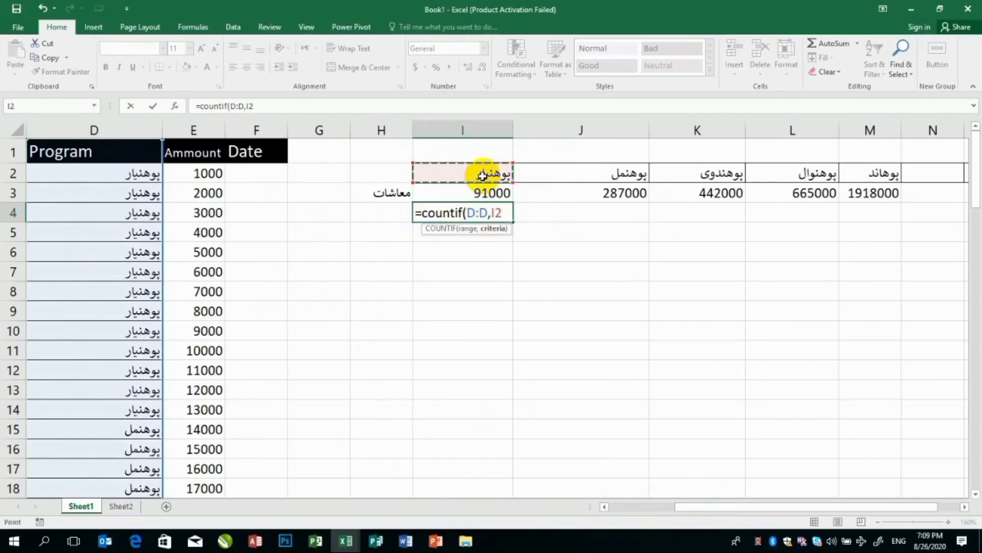
pyautogui.write(')')
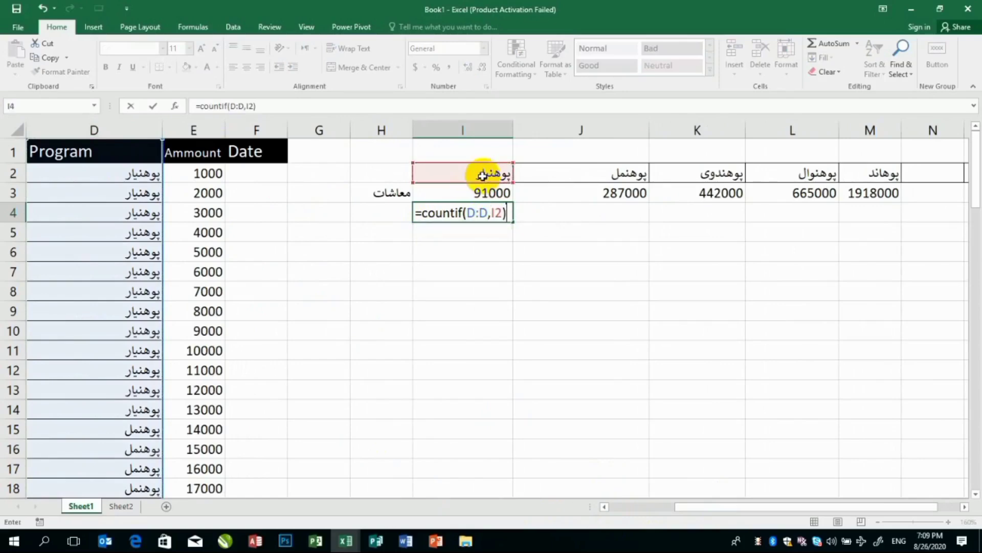
pyautogui.click(238, 99)
pyautogui.press('F4')
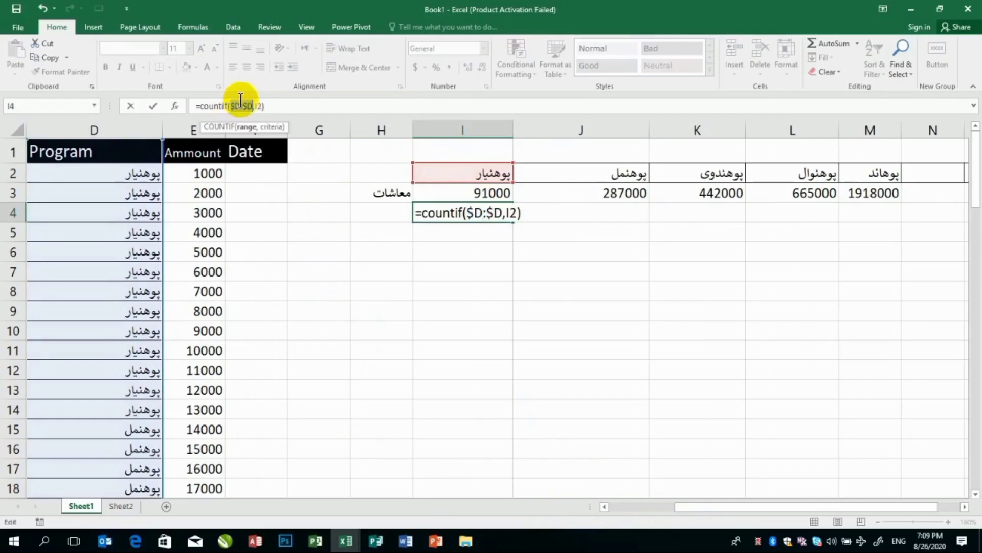
pyautogui.press('Return')
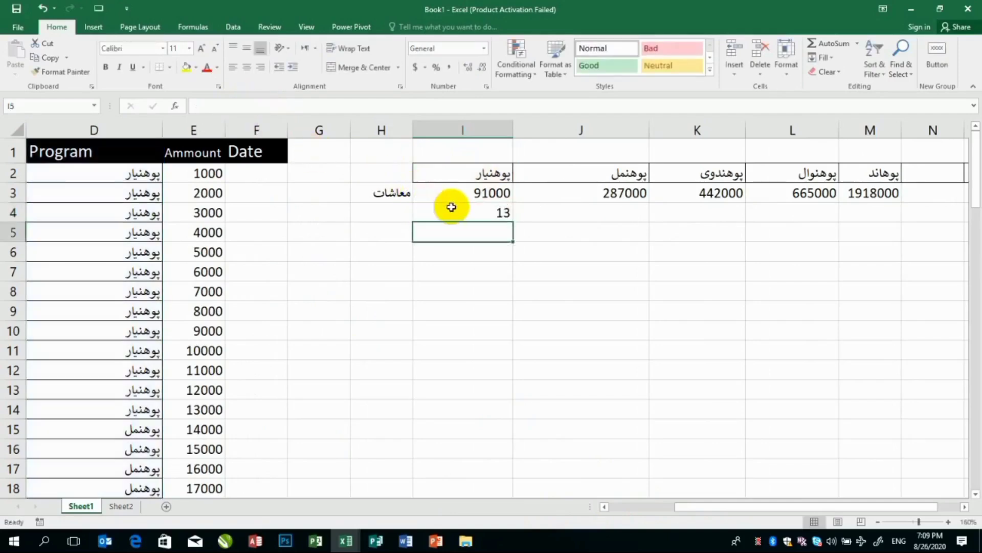
# Fill the COUNTIF formula from I4 across to M4.
pyautogui.click(467, 214)
pyautogui.moveTo(511, 224); pyautogui.dragTo(883, 207)
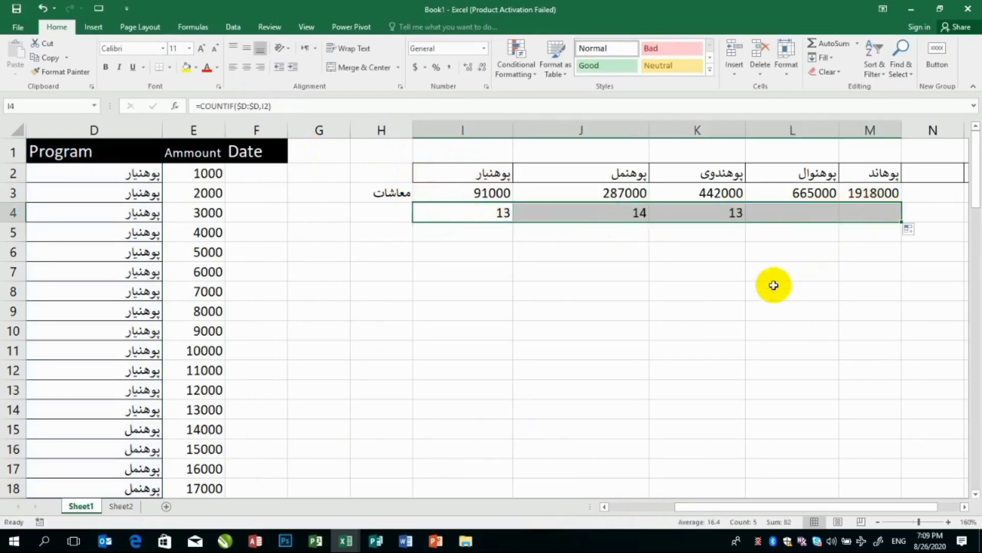
pyautogui.click(665, 289)
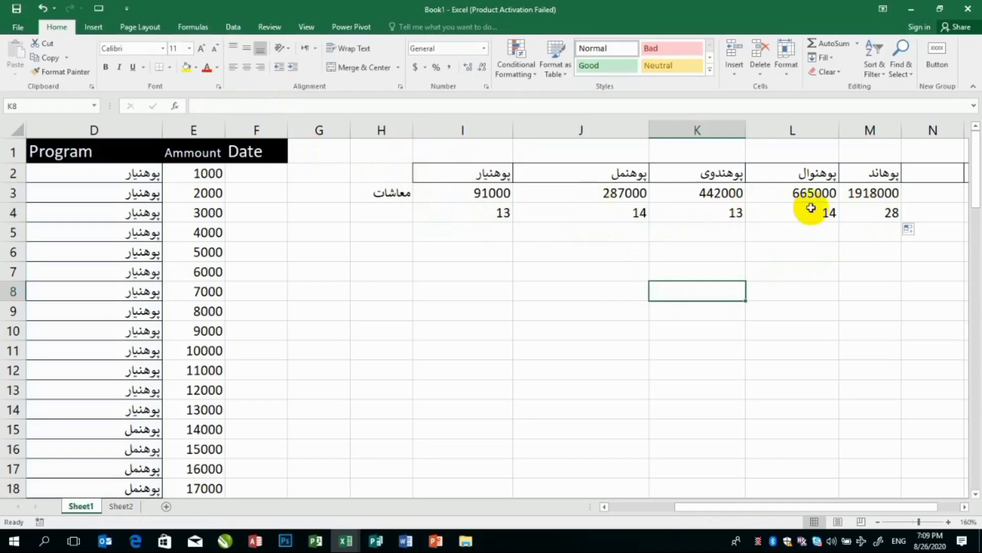
# Change the Program entry in D10 to پوهنمل.
pyautogui.click(142, 331)
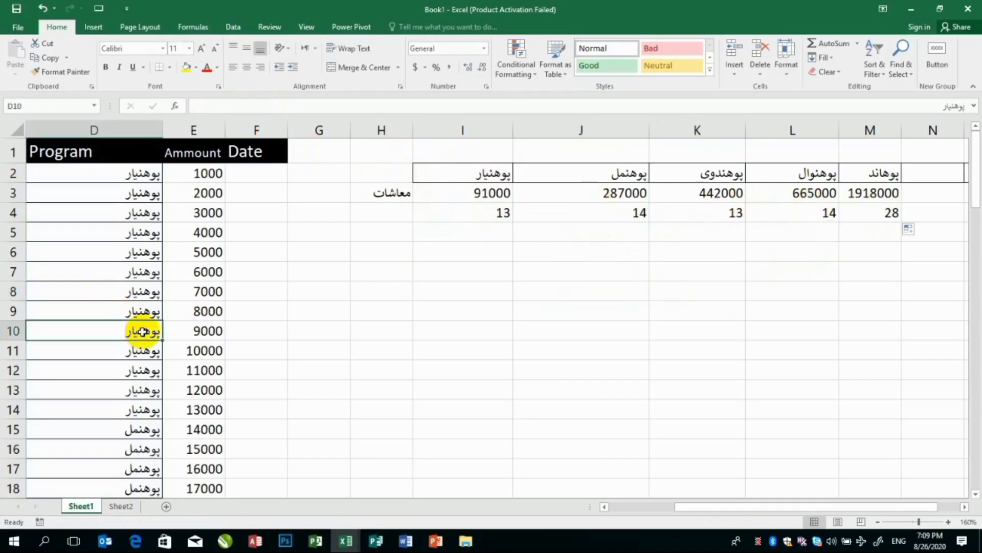
pyautogui.write('F,')
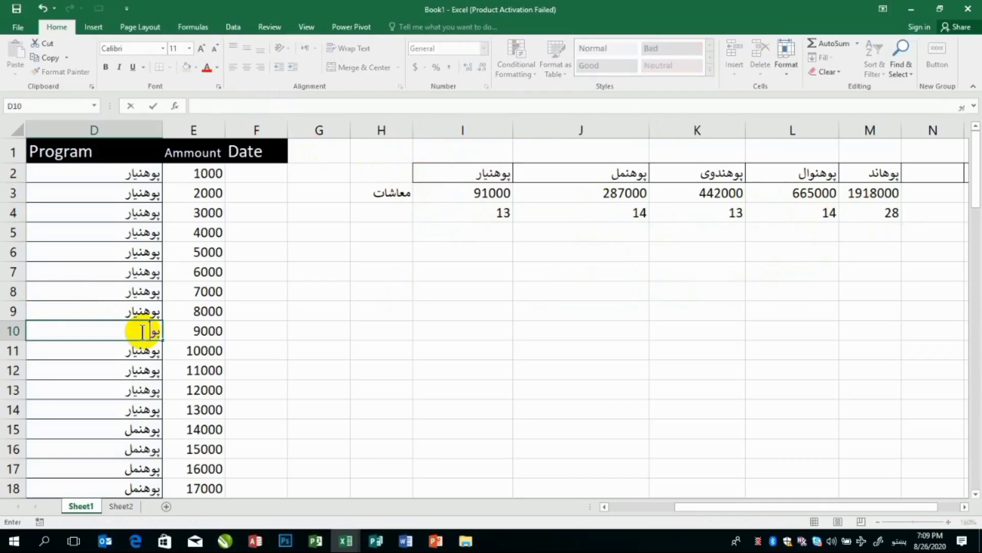
pyautogui.press('Tab')
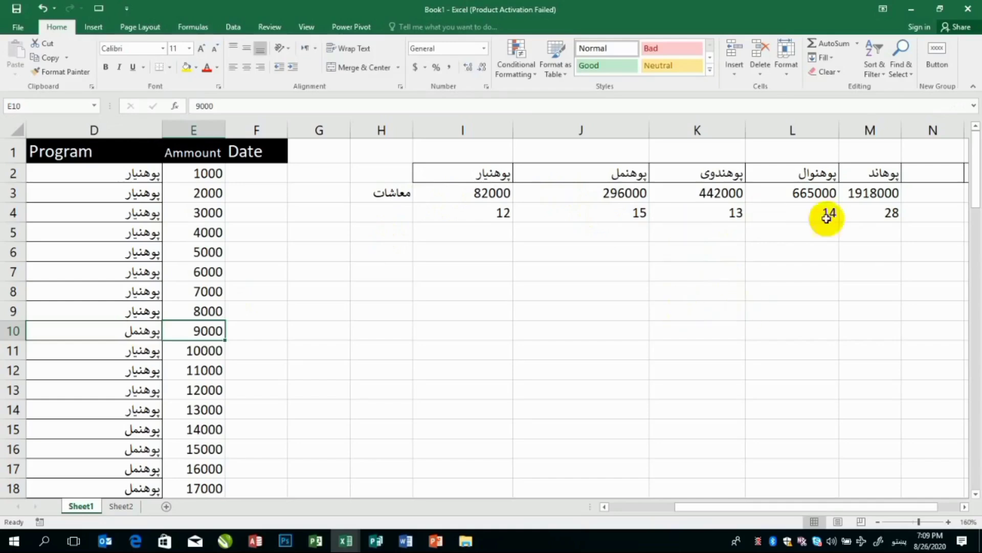
# Total the rank counts I4:M4 with a SUM formula in N4.
pyautogui.click(914, 211)
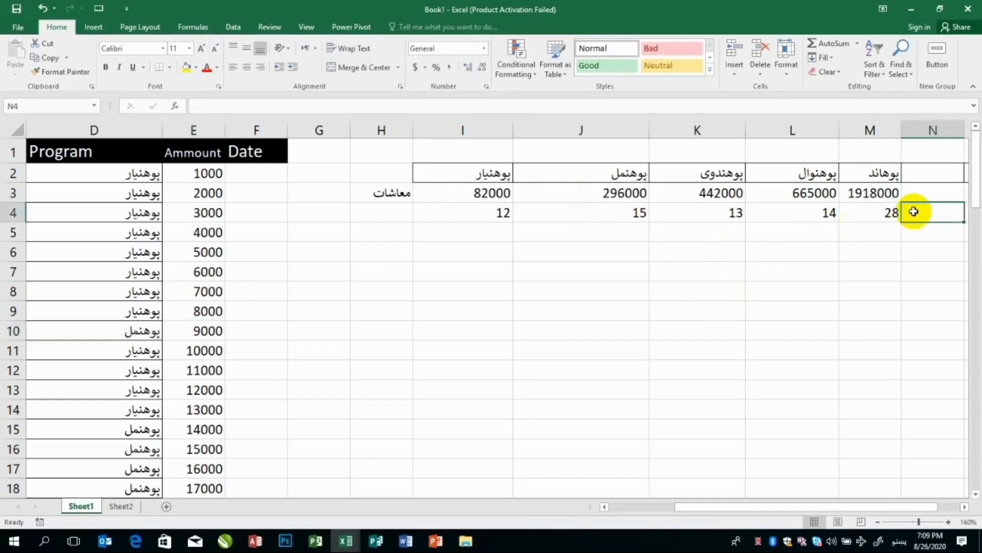
pyautogui.hotkey('alt', '=')
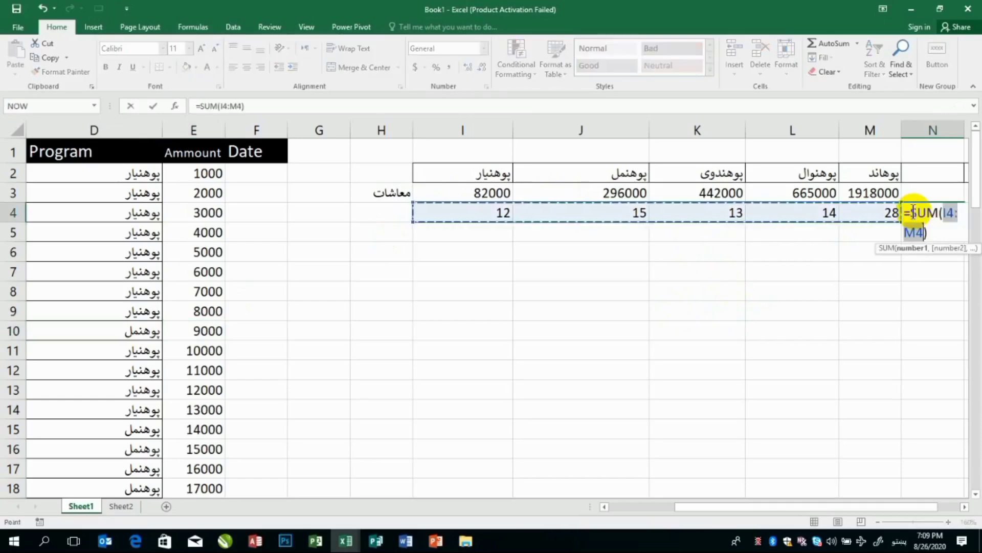
pyautogui.press('Return')
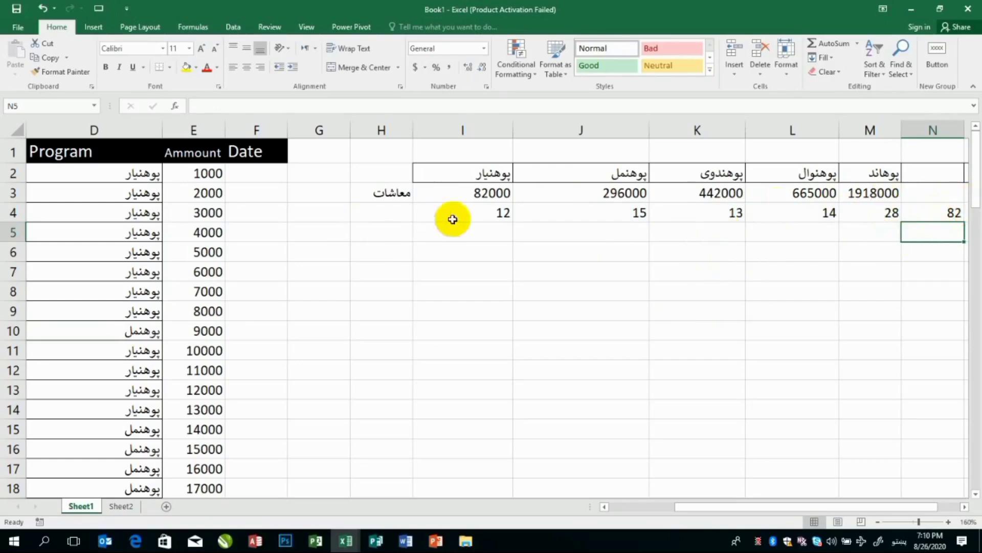
# Enter the percentage formula =I4*100/N4 in I5 and fill it across to M5.
pyautogui.click(475, 226)
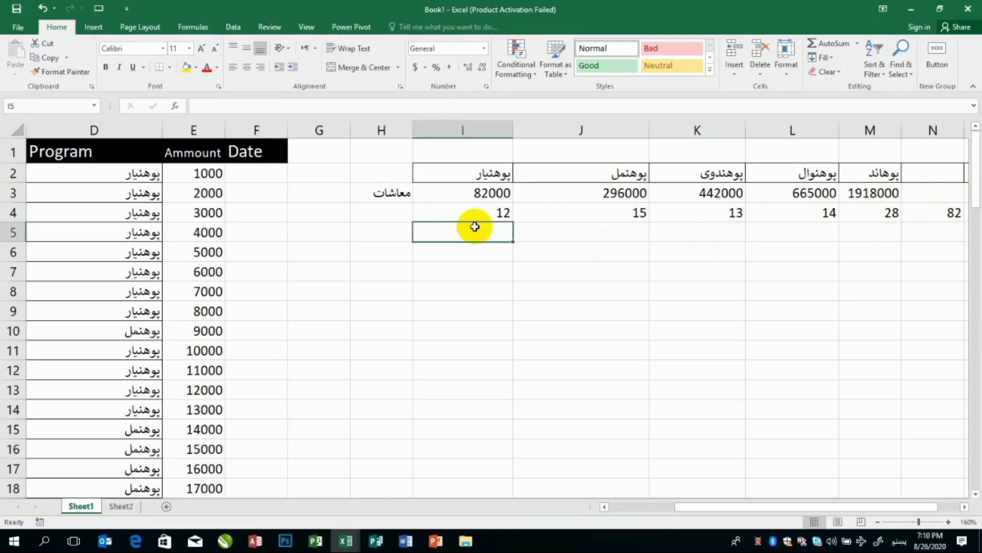
pyautogui.write('=')
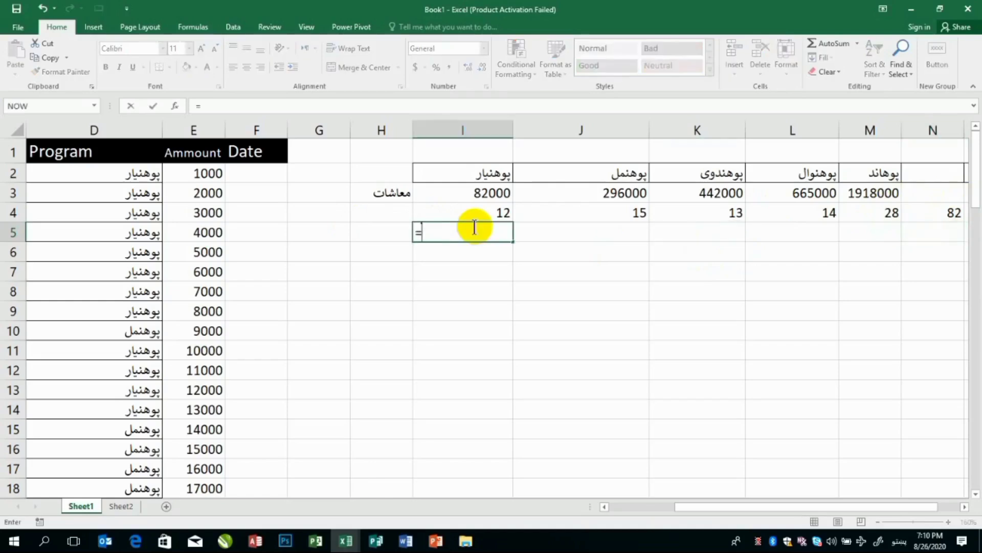
pyautogui.press('Up')
pyautogui.write('«')
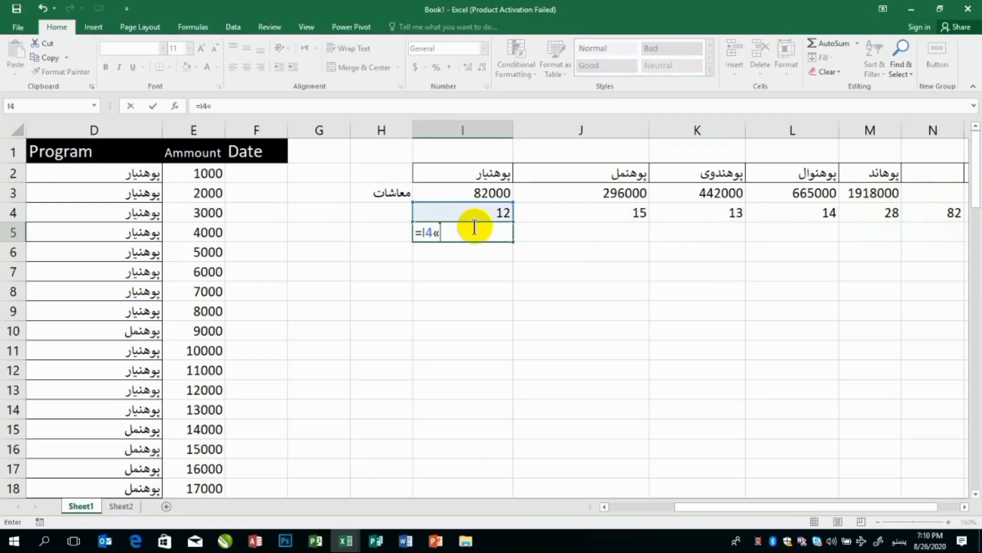
pyautogui.write('8')
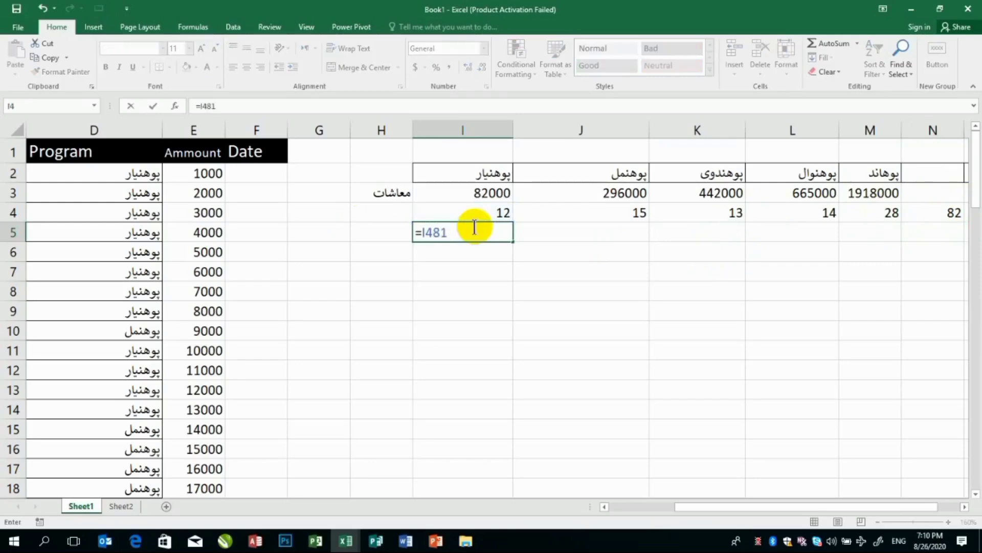
pyautogui.press('BackSpace')
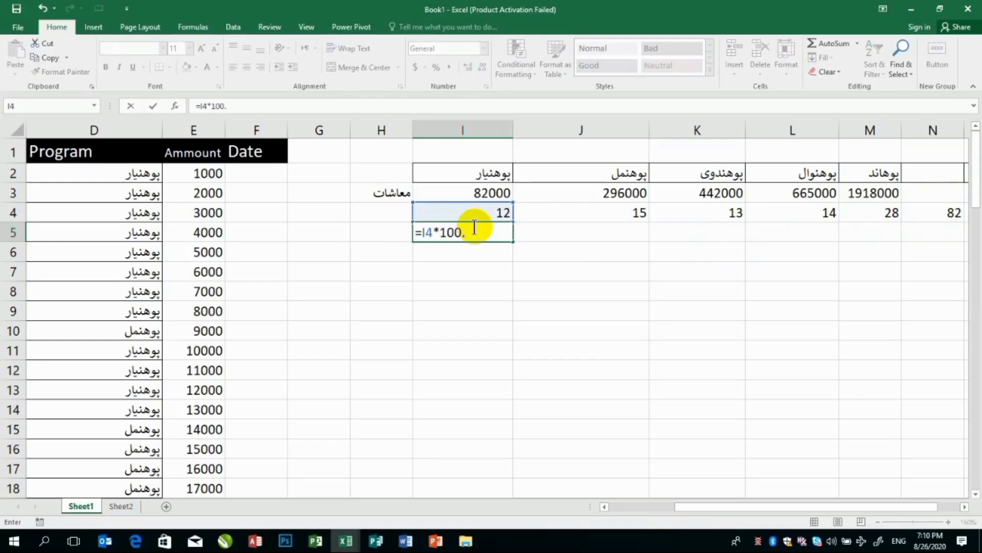
pyautogui.write('*100/')
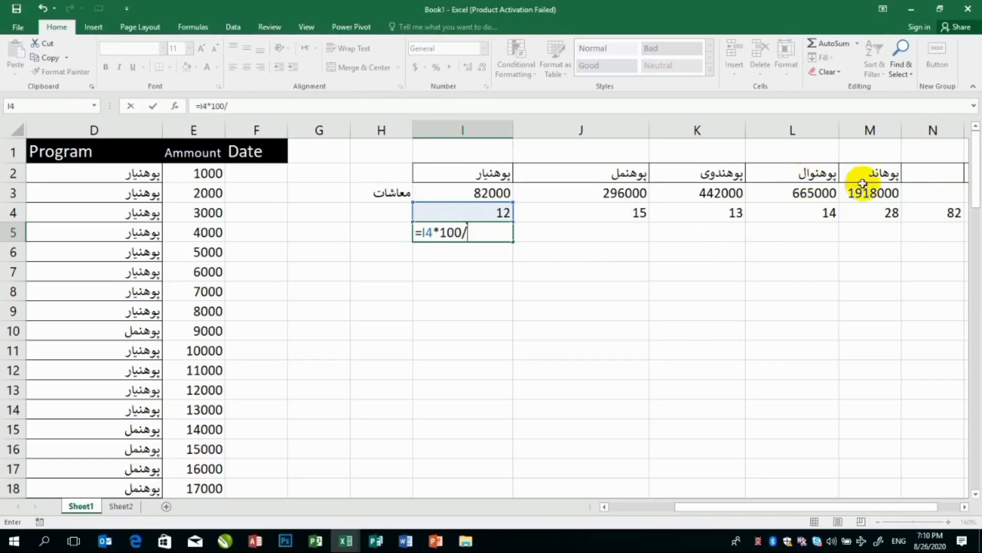
pyautogui.click(919, 215)
pyautogui.press('Return')
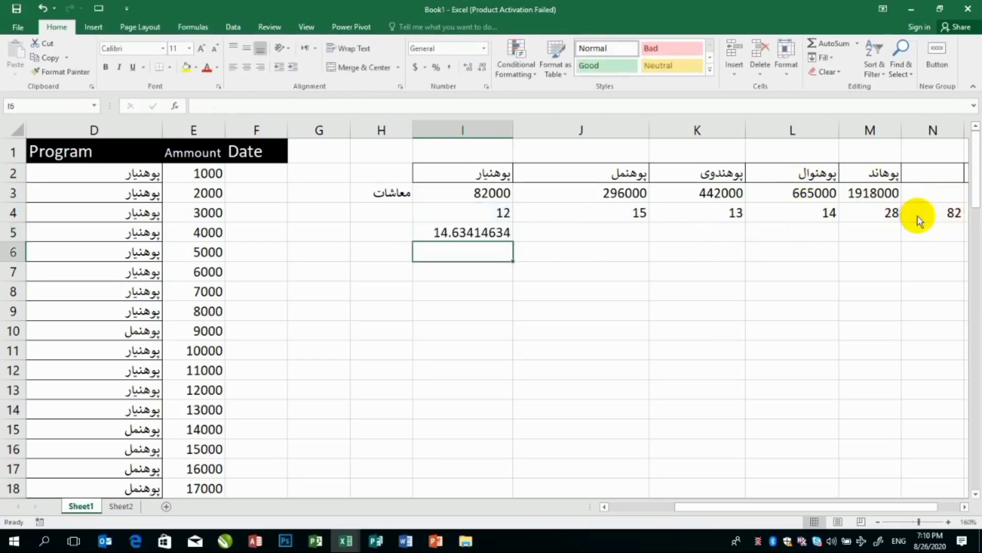
pyautogui.click(471, 235)
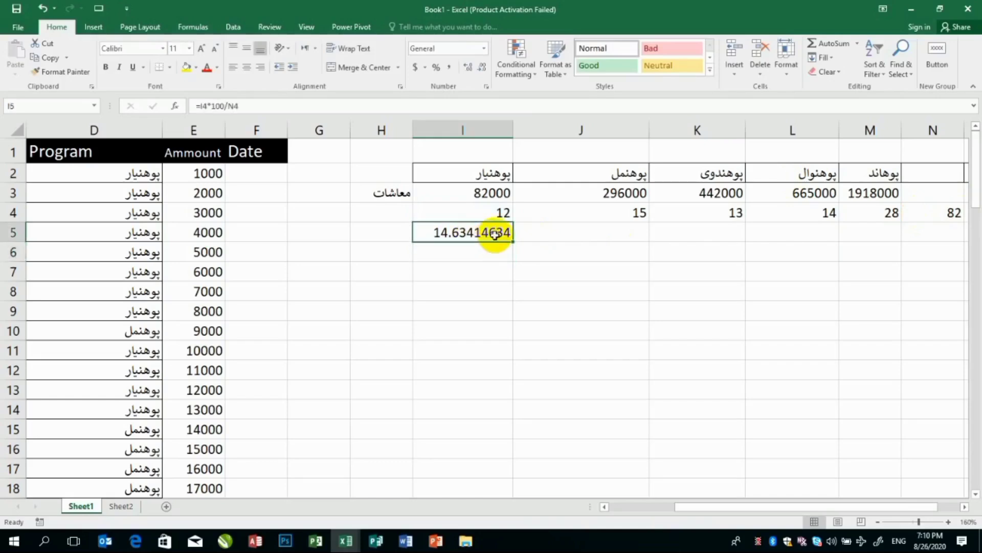
pyautogui.moveTo(512, 240); pyautogui.dragTo(879, 240)
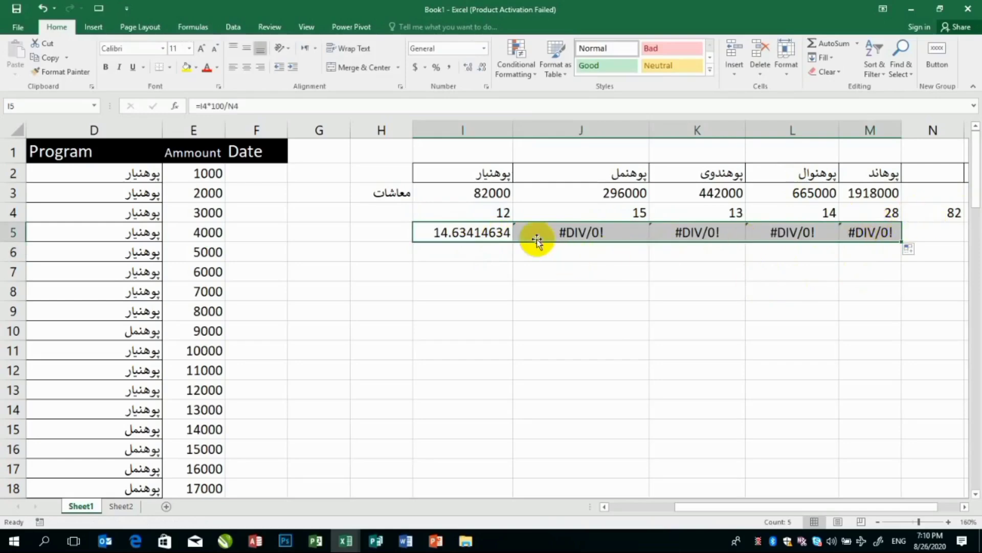
# Compare the cell references in the percentage formulas of I5 and J5.
pyautogui.click(495, 231)
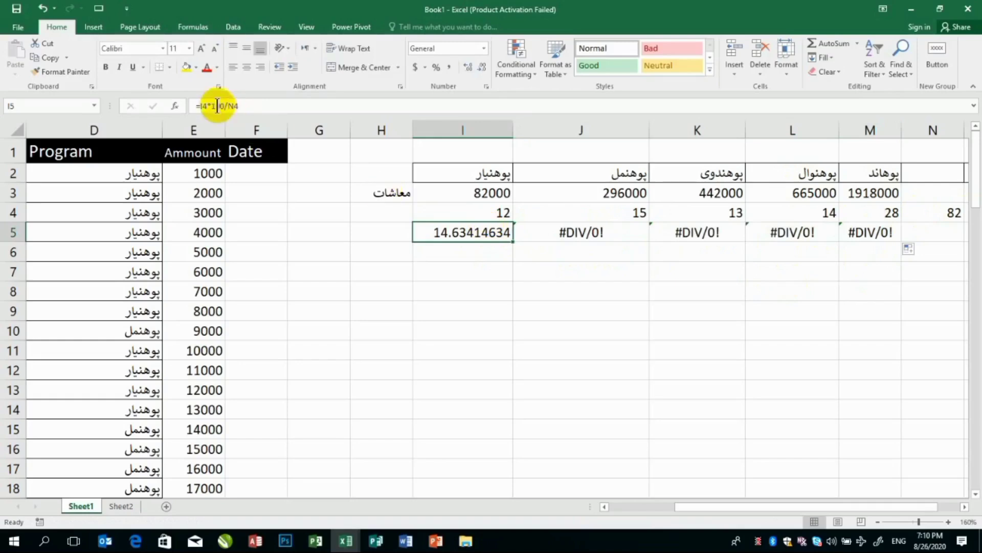
pyautogui.click(202, 106)
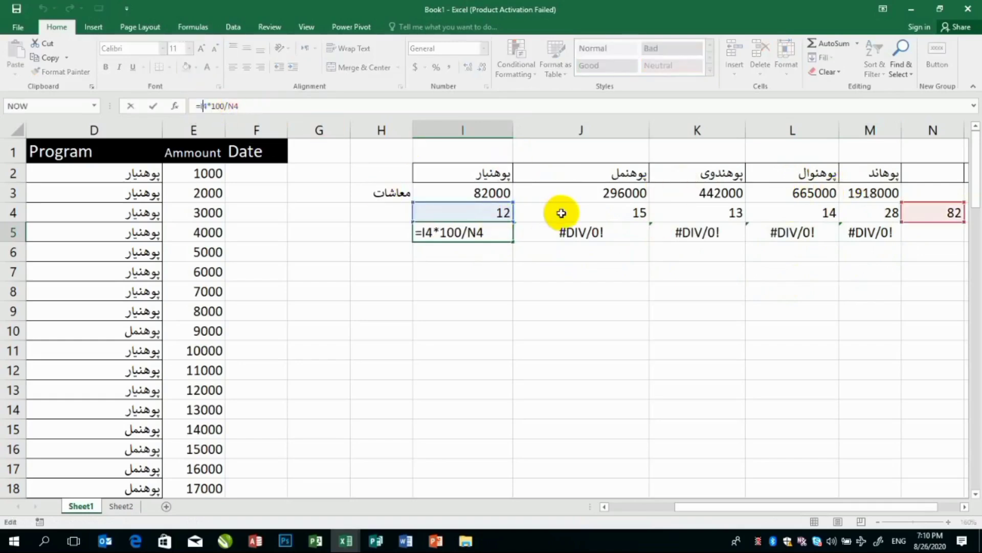
pyautogui.press('Return')
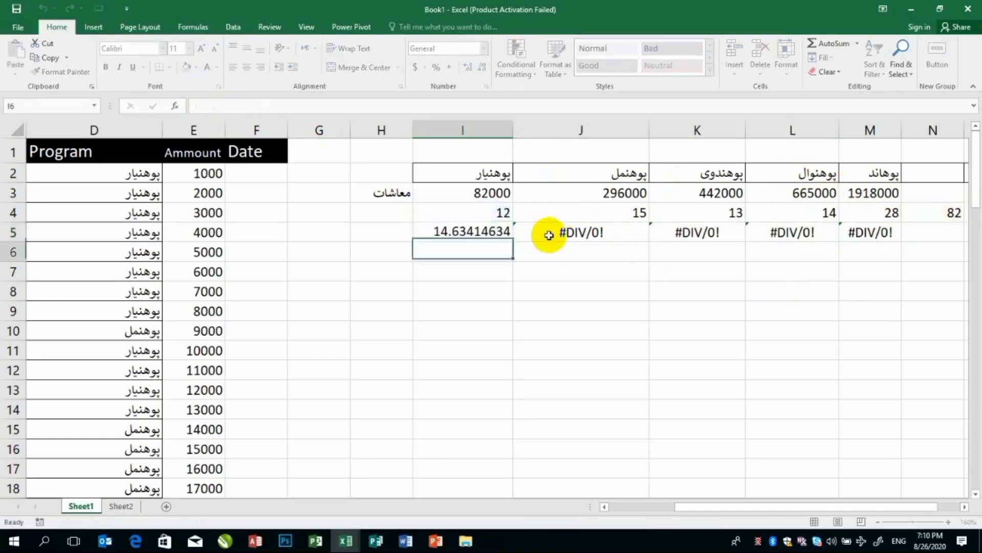
pyautogui.click(528, 231)
pyautogui.click(228, 106)
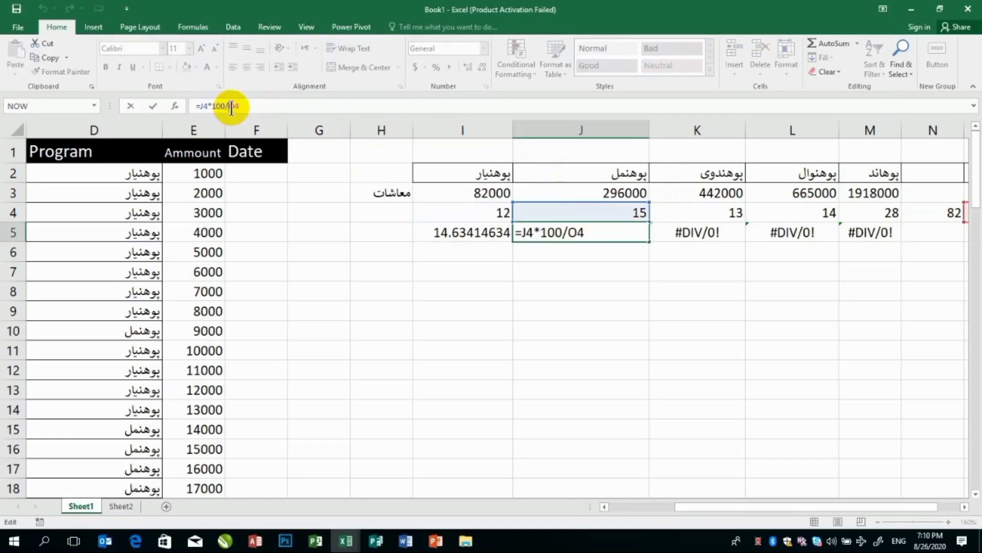
pyautogui.click(467, 233)
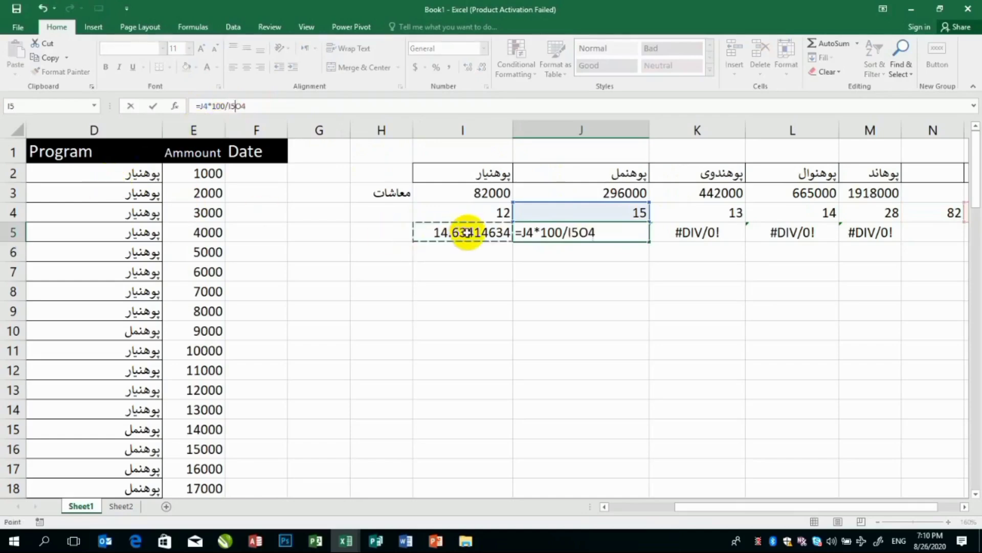
pyautogui.hotkey('ctrl', 'z')
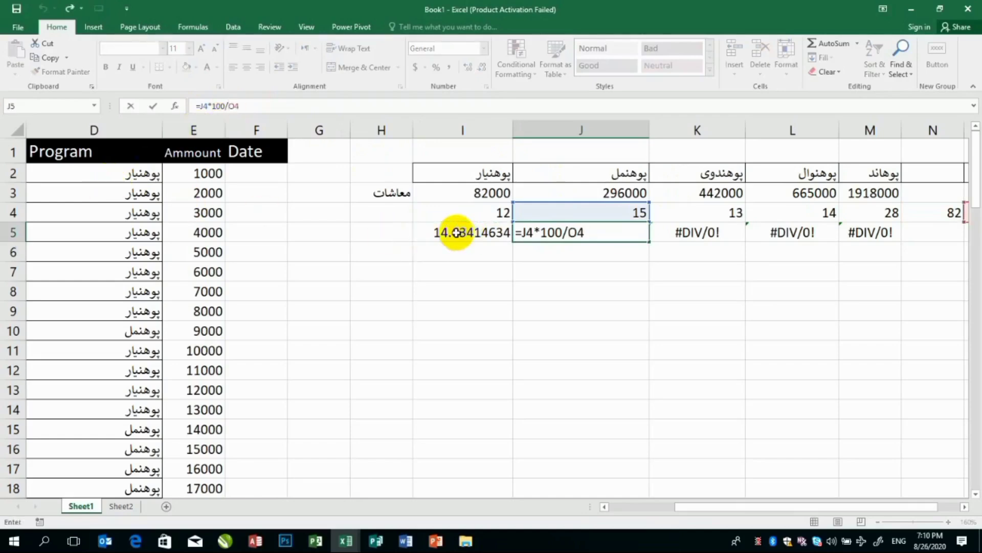
pyautogui.press('Return')
# Make the total reference absolute in I5 so it reads =I4*100/$N$4, and fill the formula across to M5.
pyautogui.click(450, 233)
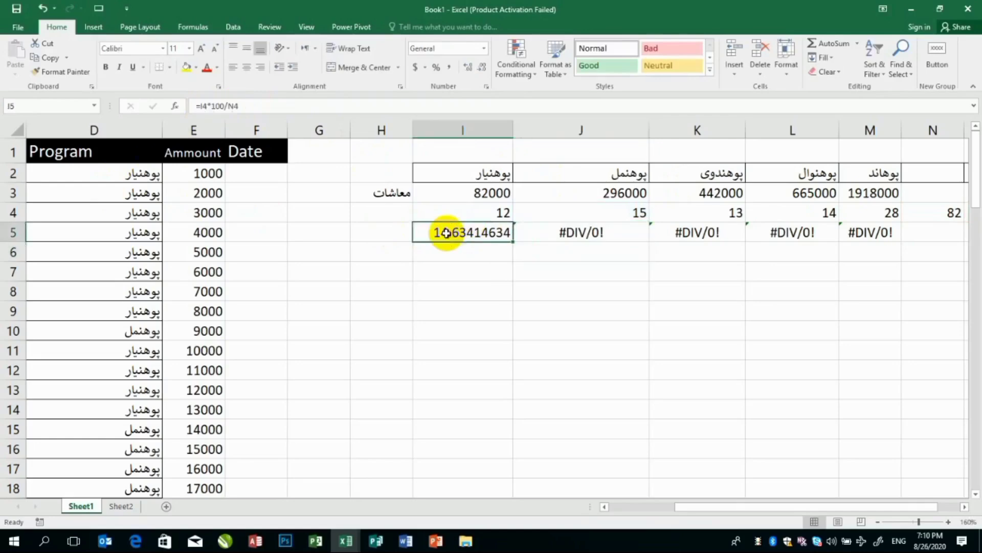
pyautogui.click(236, 106)
pyautogui.press('F4')
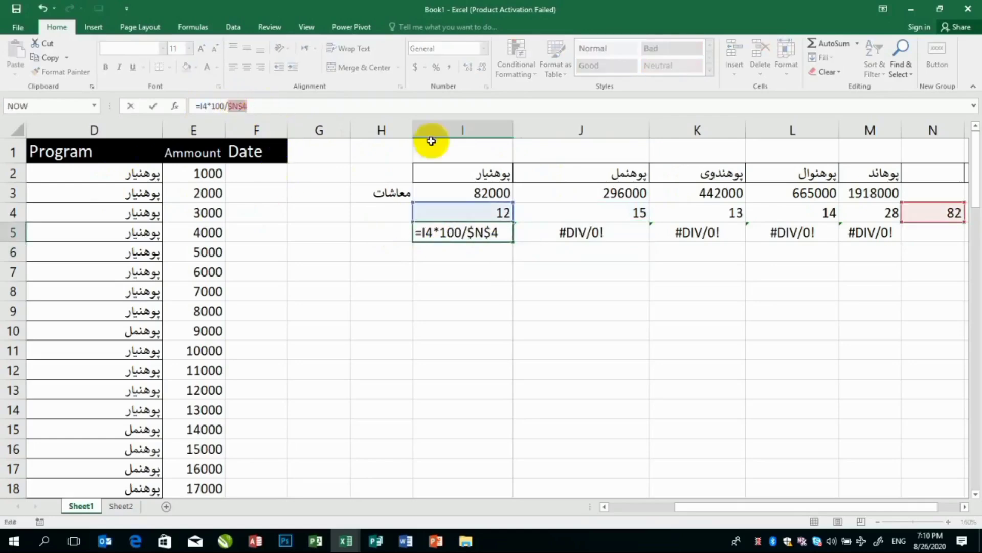
pyautogui.press('Return')
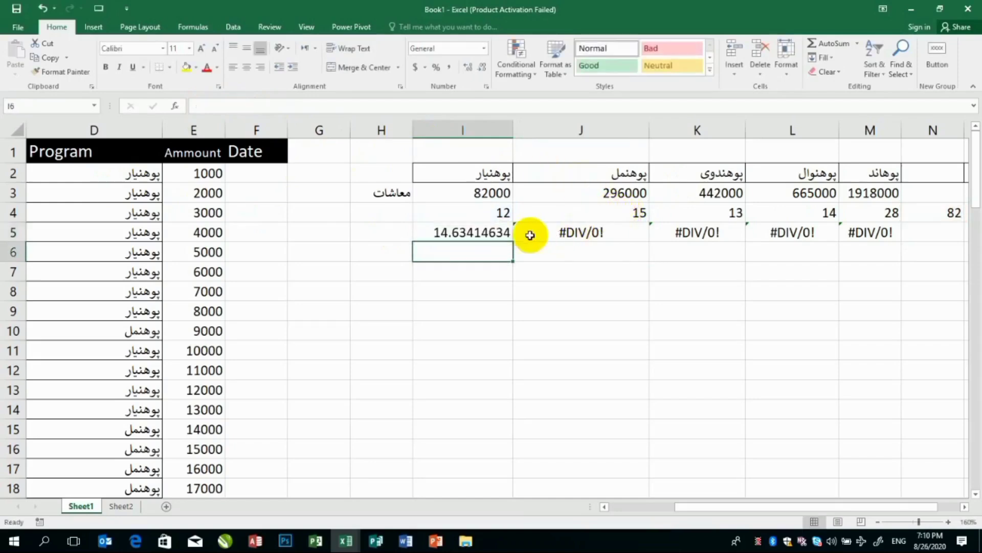
pyautogui.click(507, 233)
pyautogui.moveTo(517, 245); pyautogui.dragTo(853, 238)
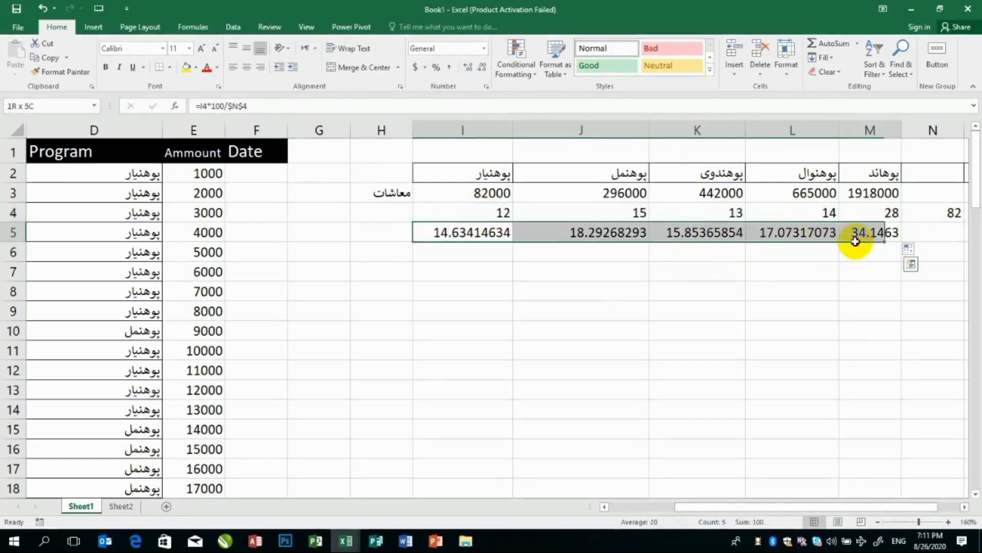
# Reduce the percentages in I5:M5 to zero decimal places.
pyautogui.click(482, 67)
pyautogui.click(482, 67)
pyautogui.click(482, 67)
pyautogui.click(481, 67)
pyautogui.click(482, 67)
pyautogui.click(482, 67)
pyautogui.click(481, 67)
pyautogui.click(481, 67)
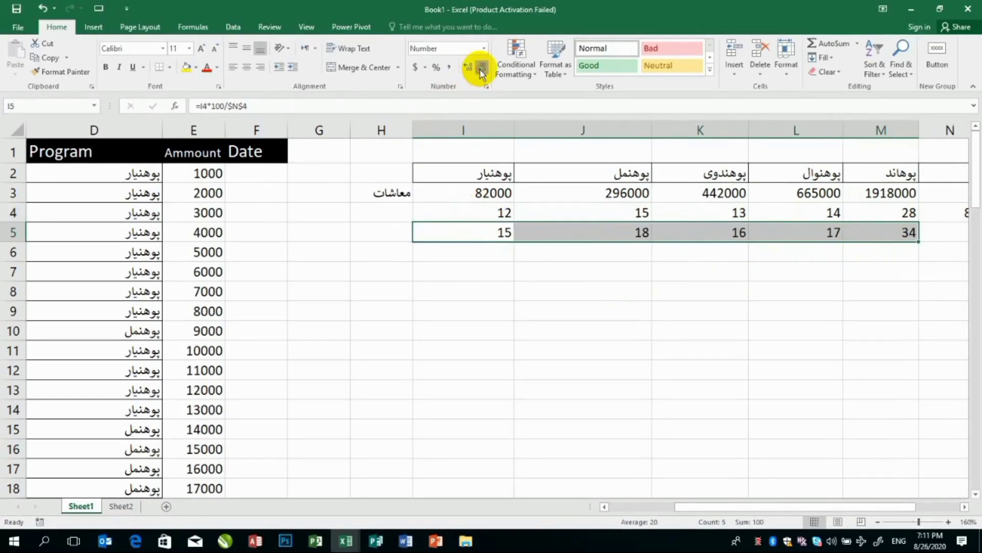
pyautogui.click(580, 276)
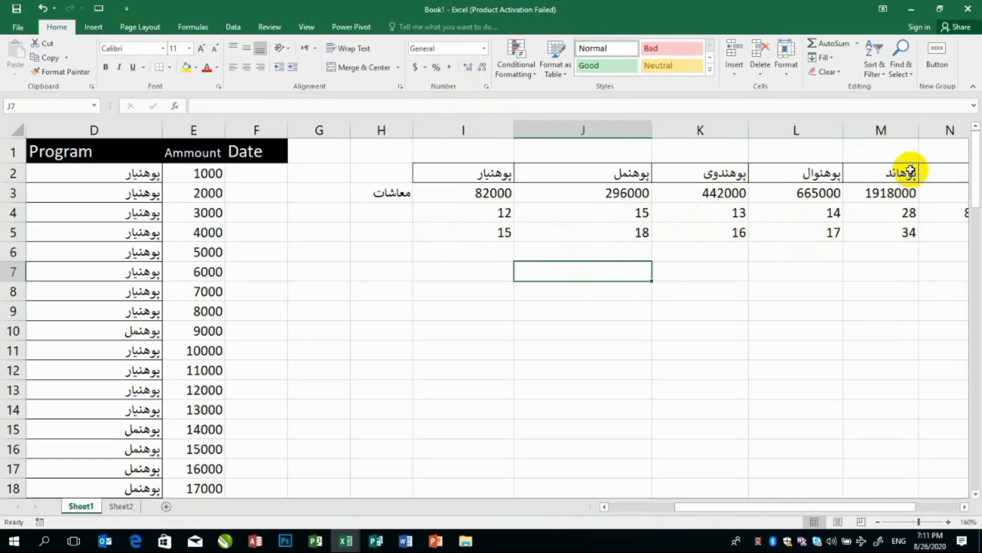
pyautogui.moveTo(911, 171); pyautogui.dragTo(494, 170)
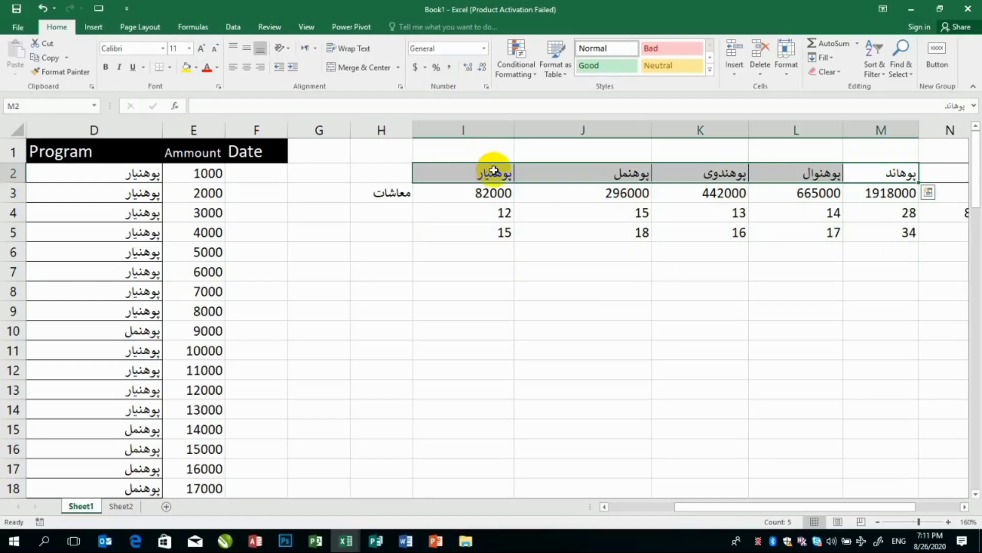
pyautogui.hotkey('ctrl', 'c')
pyautogui.click(462, 254)
pyautogui.click(458, 271)
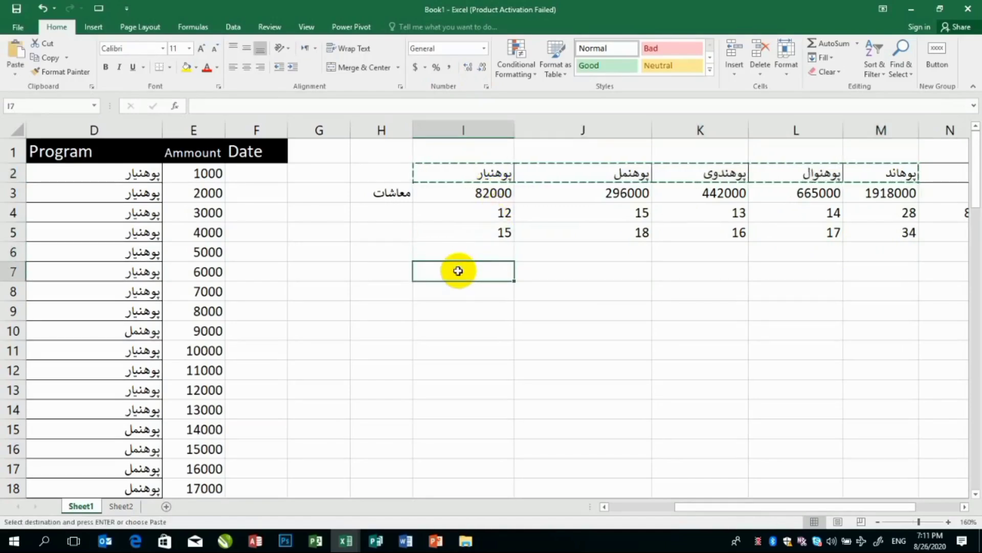
# Insert a blank sheet row above the percentages in row 5.
pyautogui.click(476, 233)
pyautogui.click(735, 72)
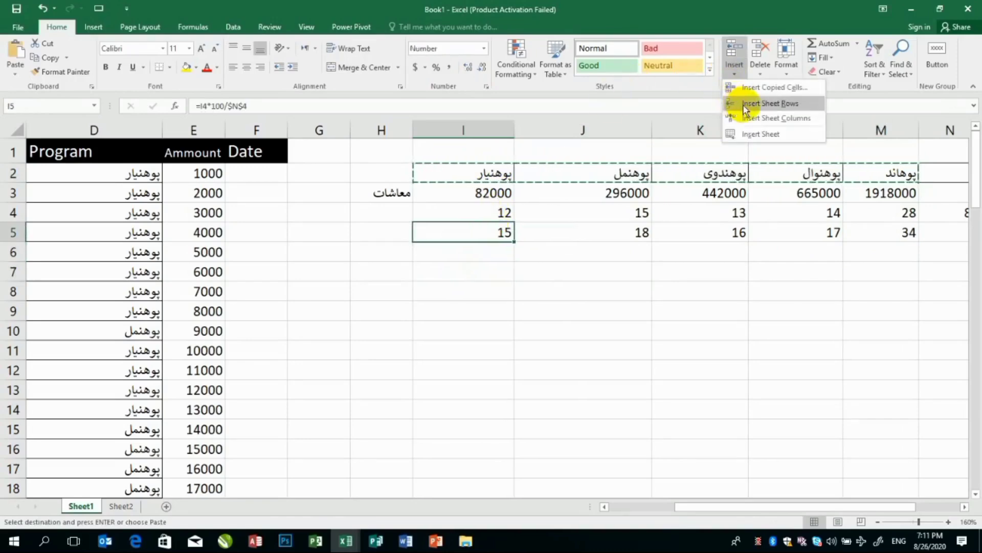
pyautogui.click(743, 104)
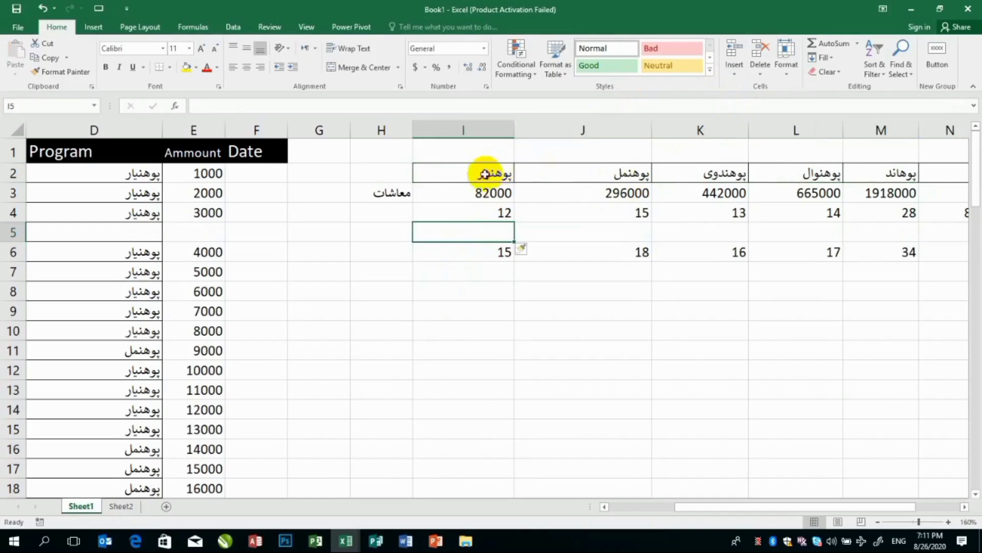
# Copy the rank headings I2:M2 into I5:M5, directly above the percentages.
pyautogui.moveTo(485, 174); pyautogui.dragTo(866, 173)
pyautogui.hotkey('ctrl', 'c')
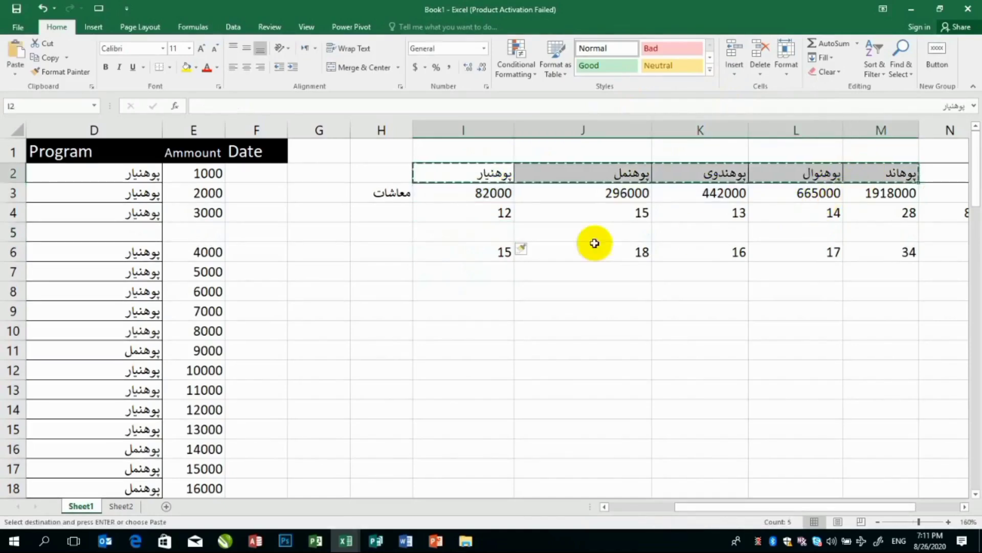
pyautogui.click(492, 237)
pyautogui.hotkey('ctrl', 'v')
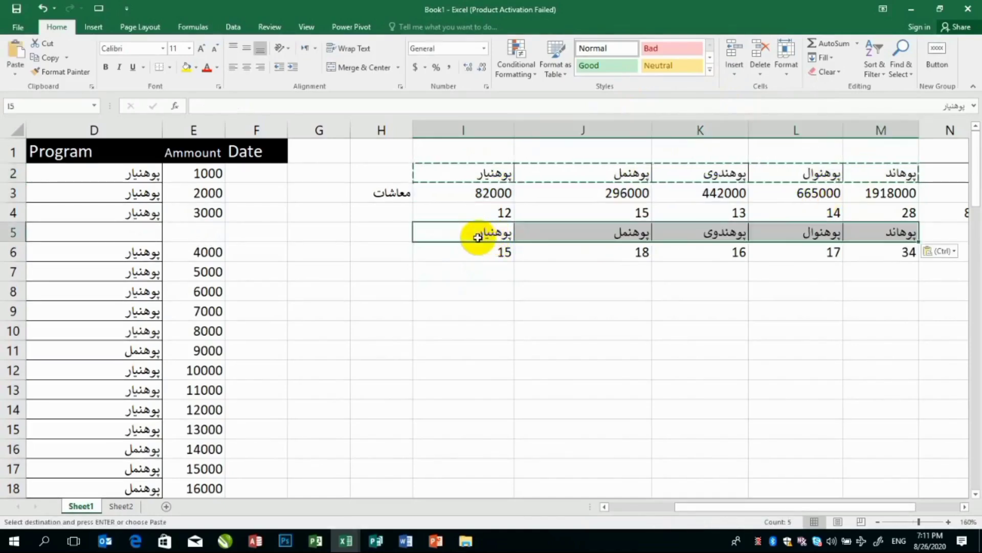
# Insert a 3-D pie chart from I5:M6 and apply the grey-background style with percentage labels and a legend.
pyautogui.moveTo(478, 237); pyautogui.dragTo(889, 252)
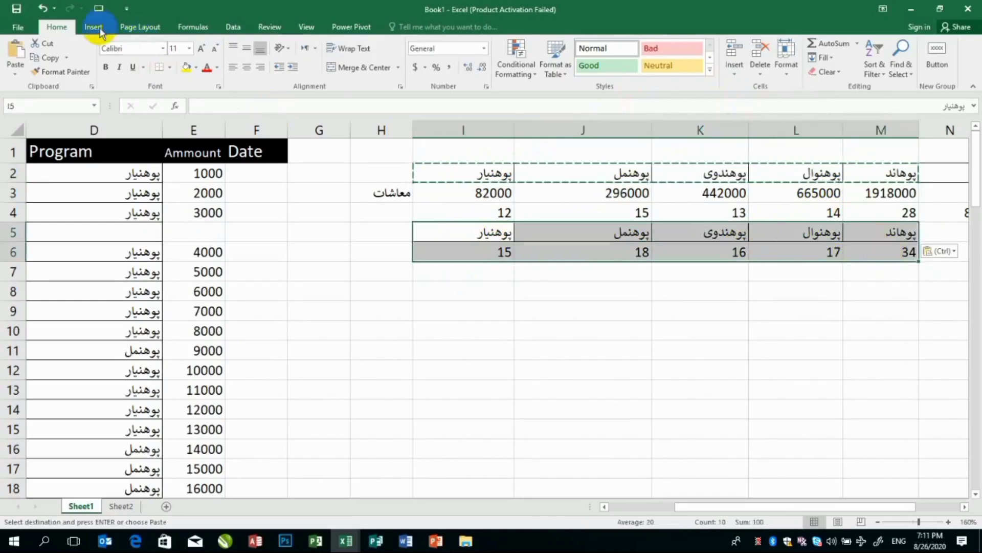
pyautogui.click(95, 28)
pyautogui.click(414, 71)
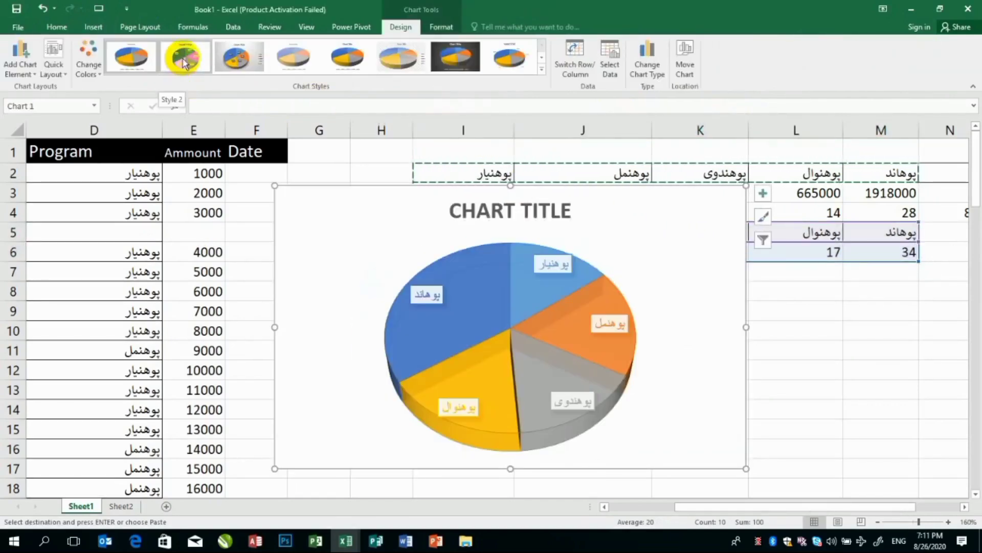
pyautogui.click(237, 56)
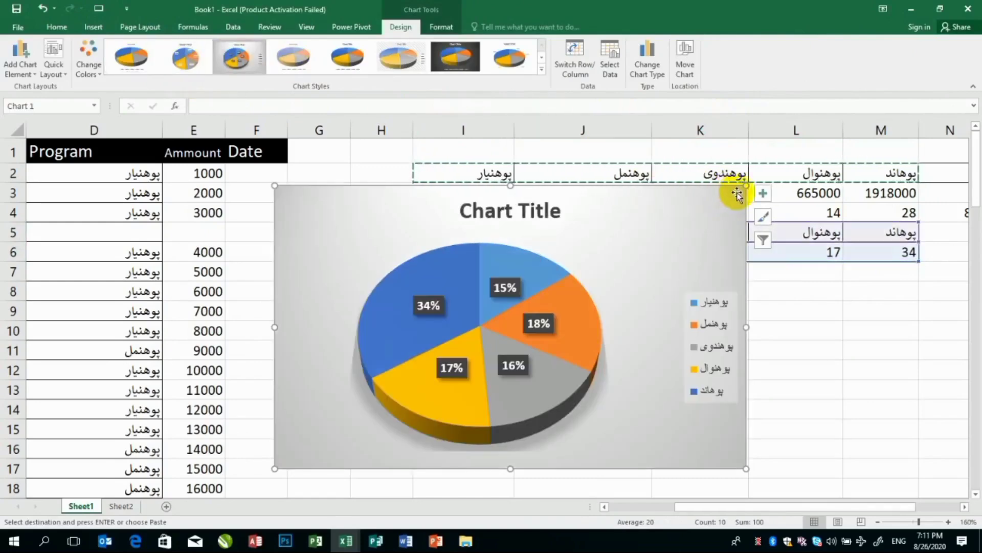
# Shrink the pie chart and move it over columns H to K, beginning near row 3.
pyautogui.moveTo(710, 206); pyautogui.dragTo(606, 260)
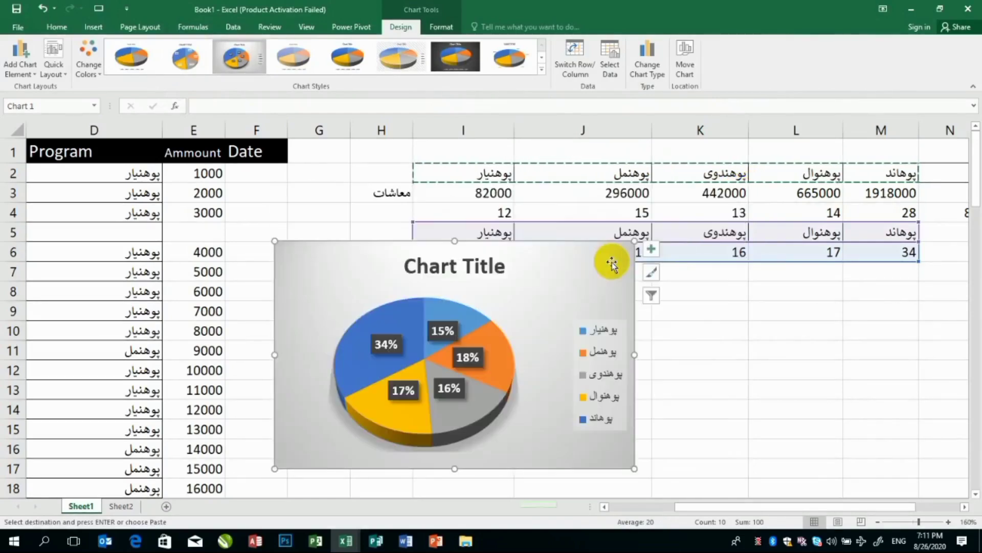
pyautogui.moveTo(532, 276); pyautogui.dragTo(638, 219)
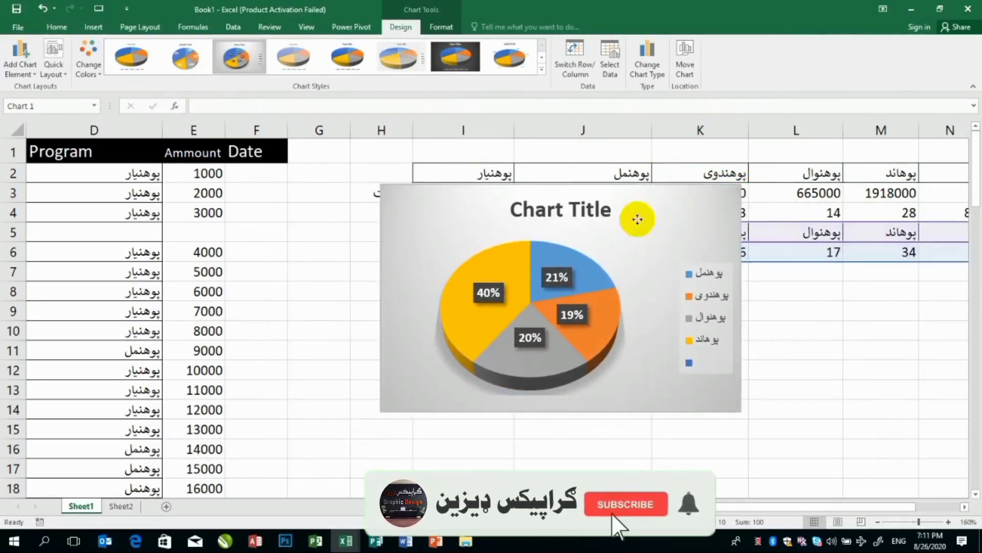
# Enter پوهنیار in the blank Program cell D5 and replace the entry in D6 with پوه.
pyautogui.click(153, 240)
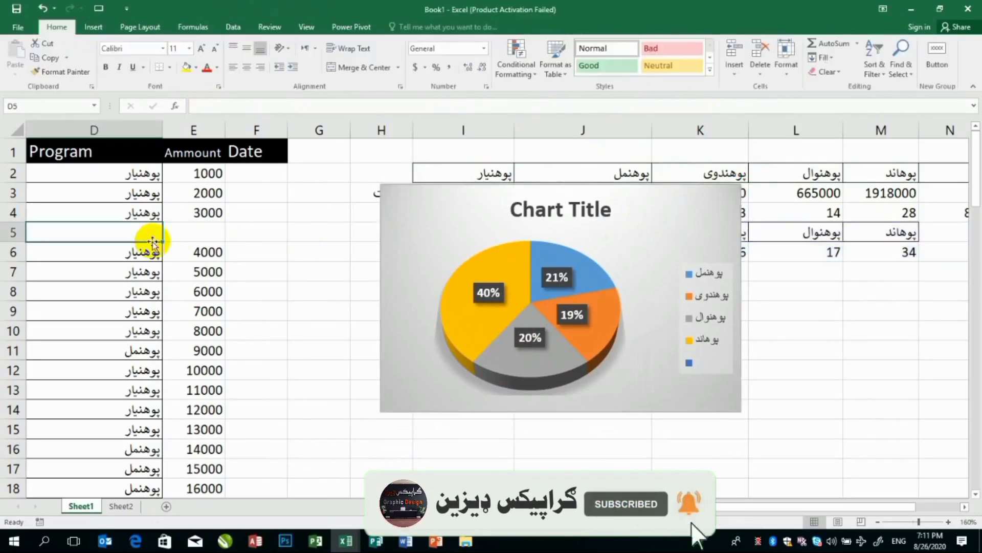
pyautogui.write('F,')
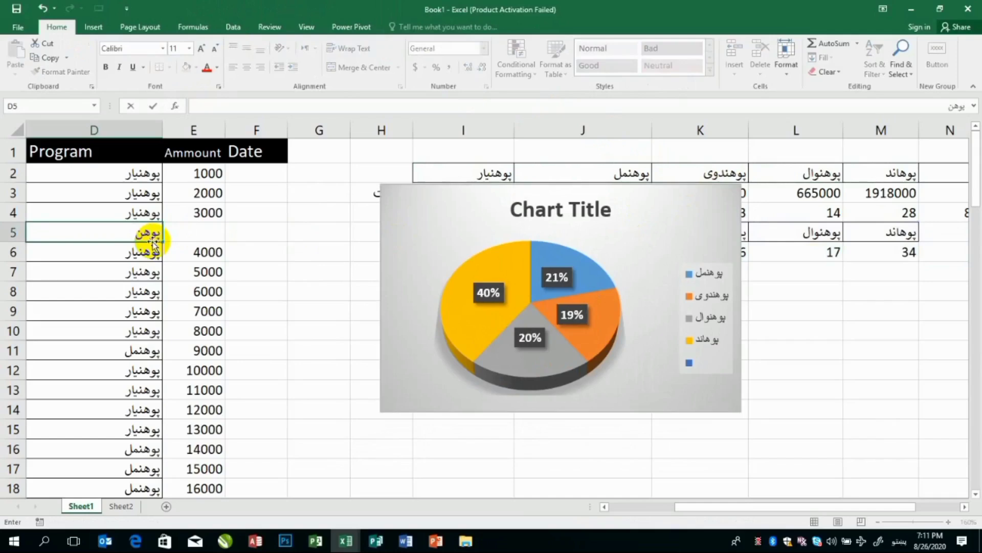
pyautogui.press('Return')
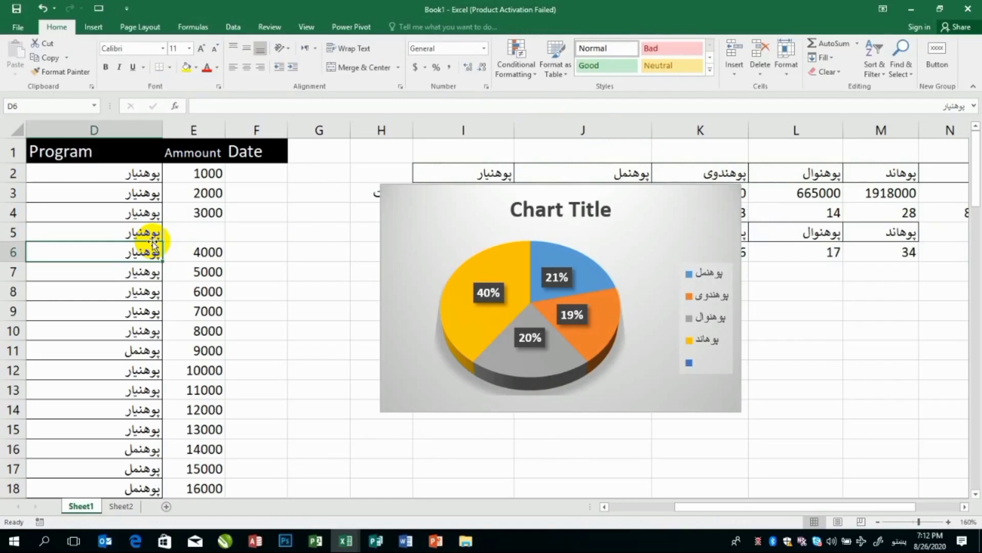
pyautogui.write('پو')
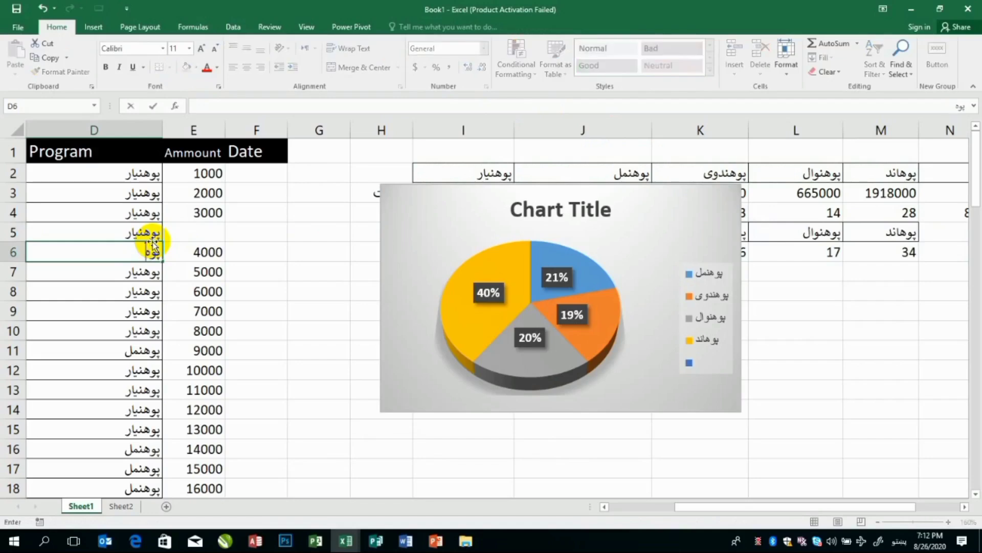
pyautogui.write('ه')
# Copy the پوهنمل entry from D11 into the Program cells D4 and D8.
pyautogui.click(111, 350)
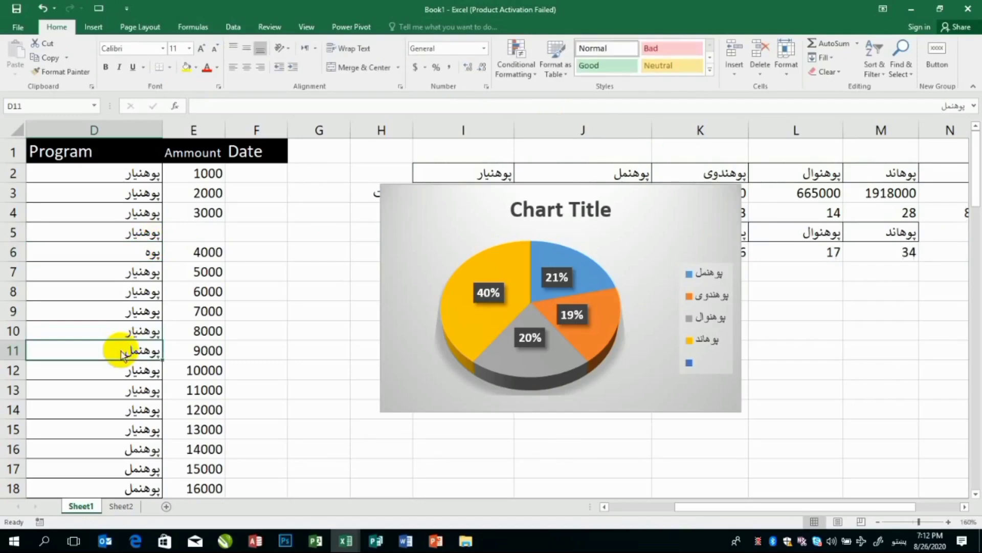
pyautogui.hotkey('ctrl', 'c')
pyautogui.click(138, 214)
pyautogui.hotkey('ctrl', 'v')
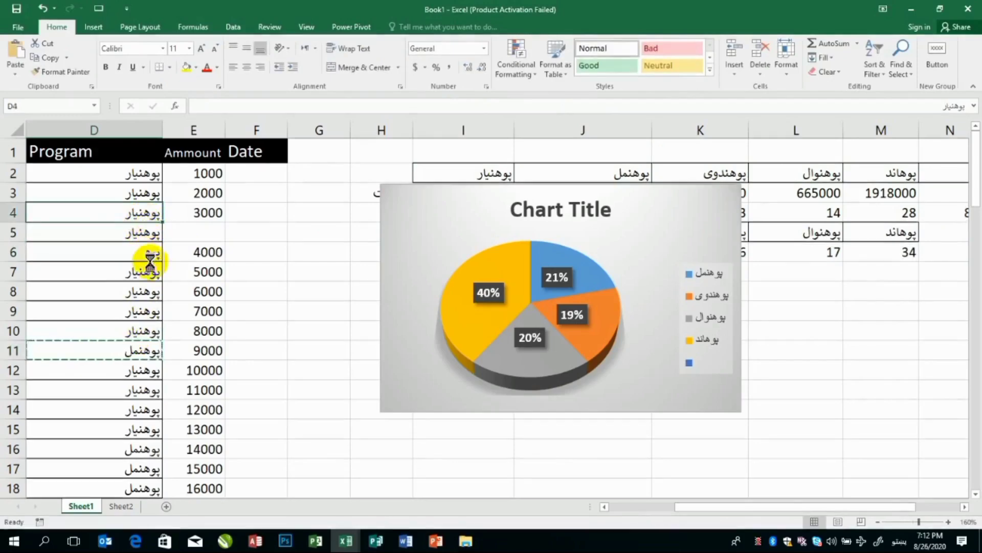
pyautogui.press('Down')
pyautogui.press('Down')
pyautogui.press('Down')
pyautogui.press('Down')
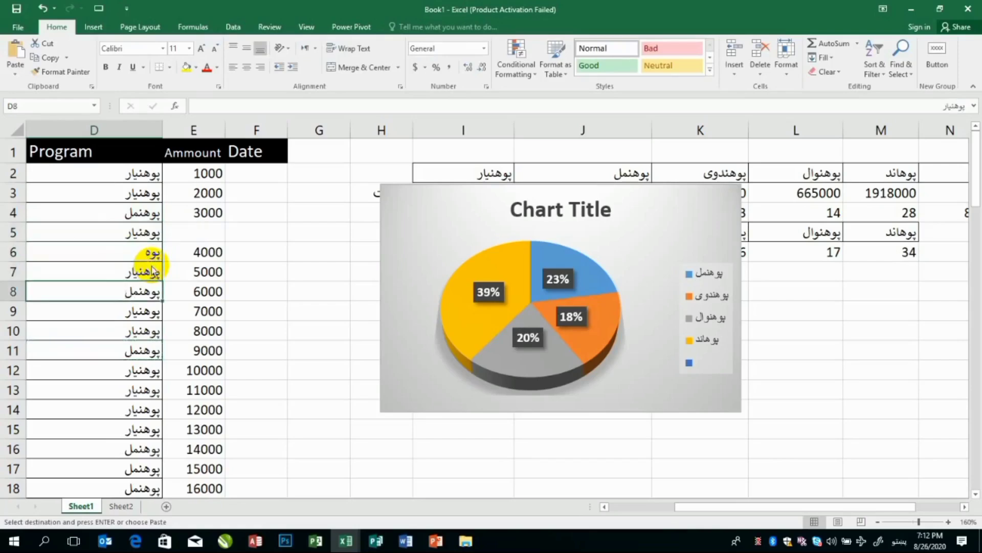
pyautogui.hotkey('ctrl', 'v')
# Paste the copied پوهنمل entry into alternate Program cells from D14 to D20.
pyautogui.press('Down')
pyautogui.press('Down')
pyautogui.press('Down')
pyautogui.press('Down')
pyautogui.press('Down')
pyautogui.press('Down')
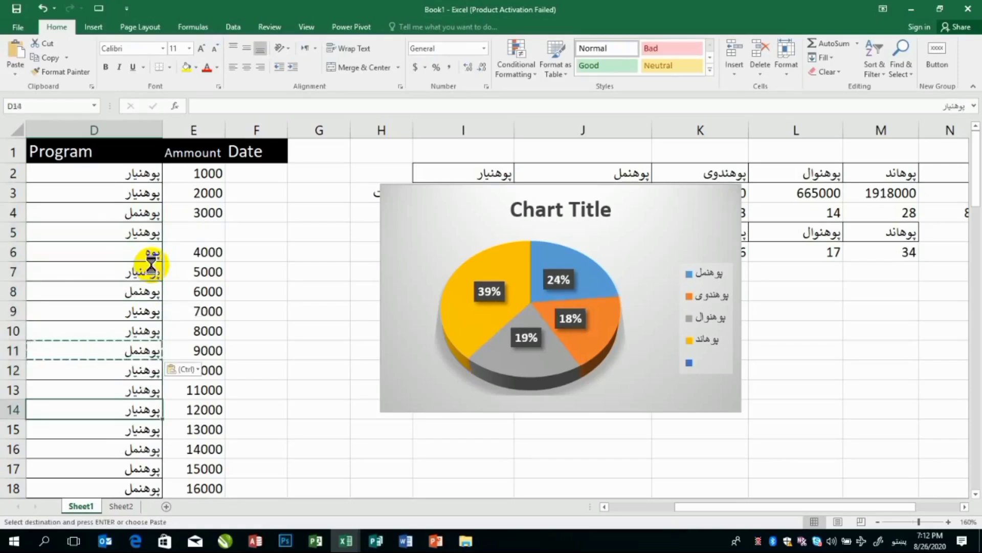
pyautogui.hotkey('ctrl', 'v')
pyautogui.press('Down')
pyautogui.press('Down')
pyautogui.hotkey('ctrl', 'v')
pyautogui.press('Down')
pyautogui.press('Down')
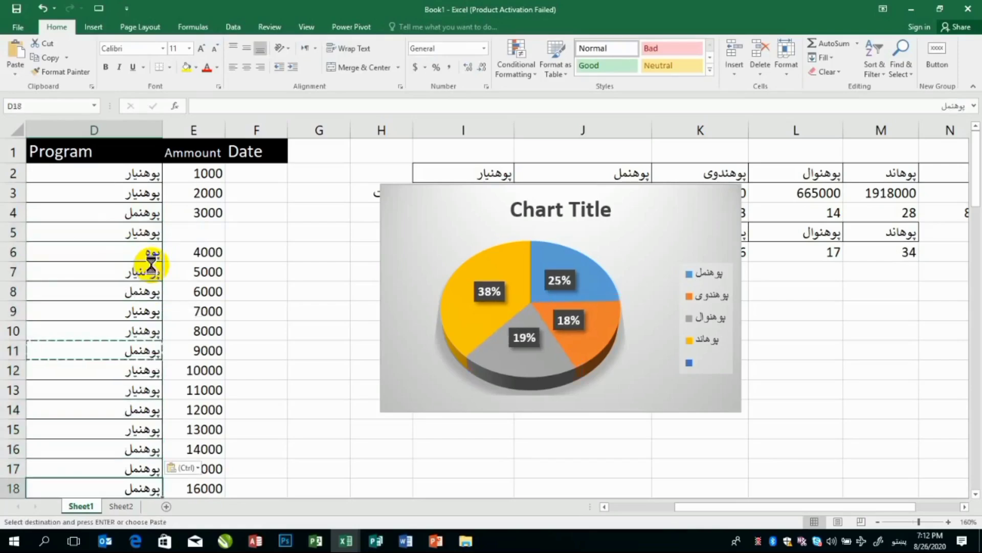
pyautogui.hotkey('ctrl', 'v')
pyautogui.press('Down')
pyautogui.press('Down')
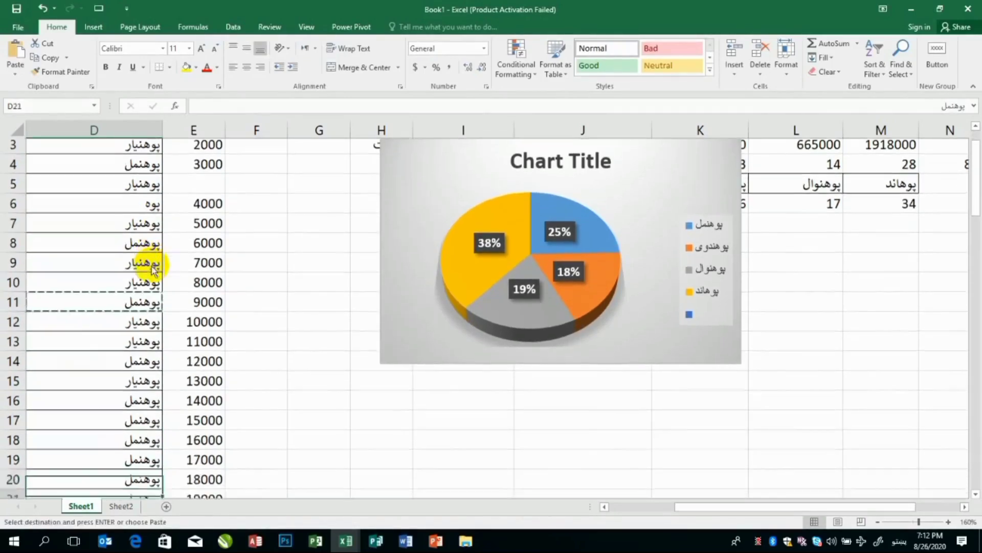
# Replace the پوهندوی entries in D31:D37 with the copied پوهنمل and check the pie chart's slices.
pyautogui.press('Down')
pyautogui.press('Down')
pyautogui.press('Down')
pyautogui.press('Down')
pyautogui.press('Down')
pyautogui.press('Down')
pyautogui.press('Down')
pyautogui.press('Down')
pyautogui.press('Down')
pyautogui.press('Down')
pyautogui.press('Down')
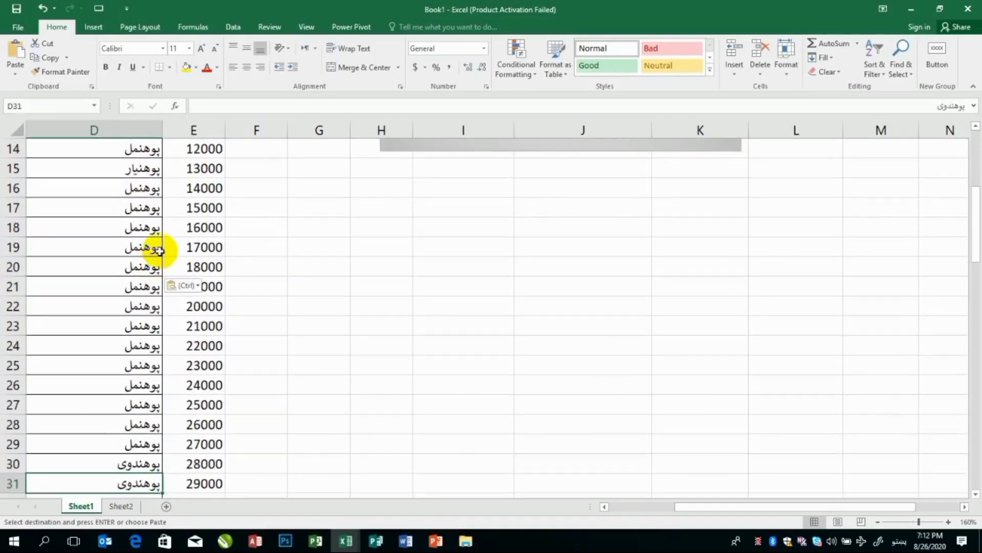
pyautogui.scroll(3, 527, 200)
pyautogui.scroll(1, 527, 200)
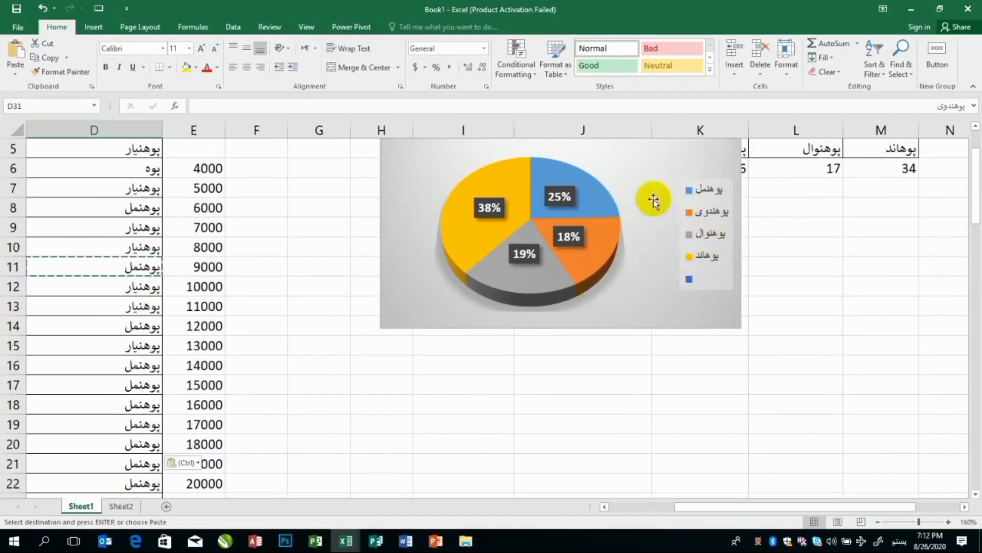
pyautogui.scroll(-3, 176, 413)
pyautogui.scroll(-2, 176, 413)
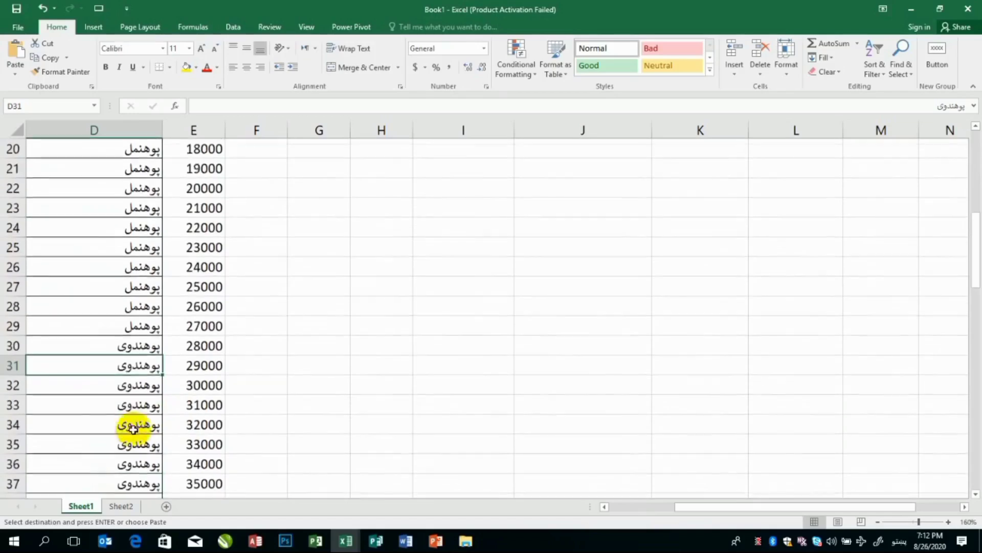
pyautogui.moveTo(125, 365); pyautogui.dragTo(131, 477)
pyautogui.hotkey('ctrl', 'v')
pyautogui.scroll(6, 364, 361)
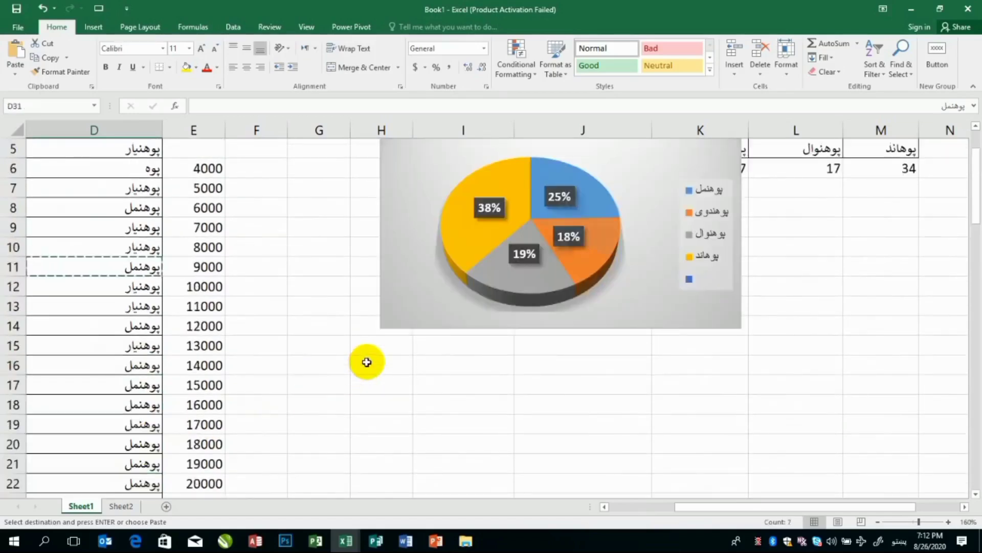
pyautogui.click(114, 329)
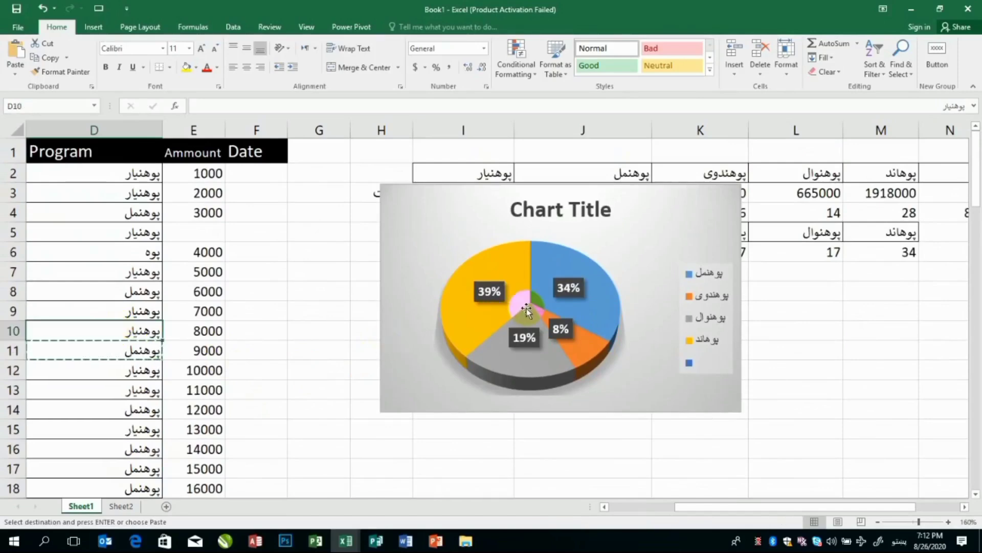
pyautogui.moveTo(526, 309)
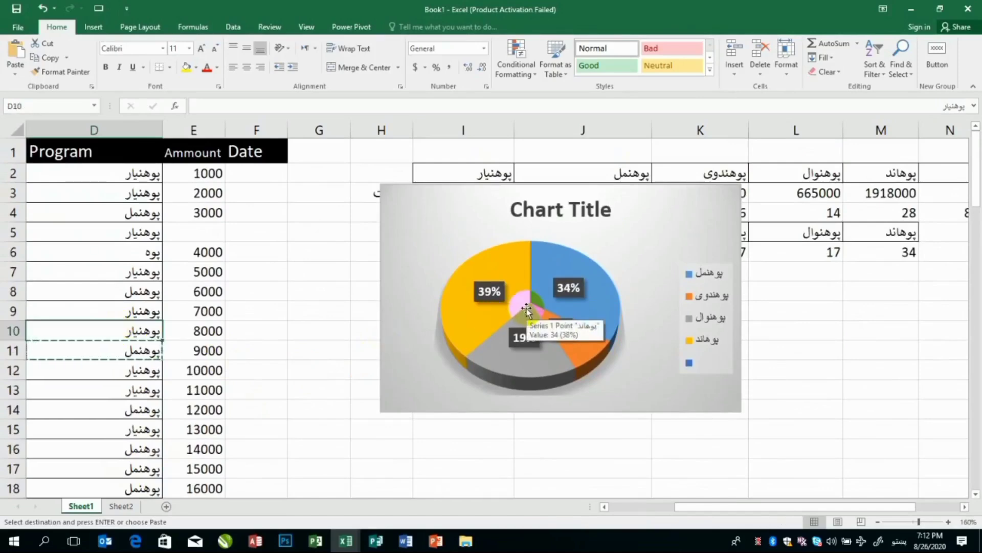